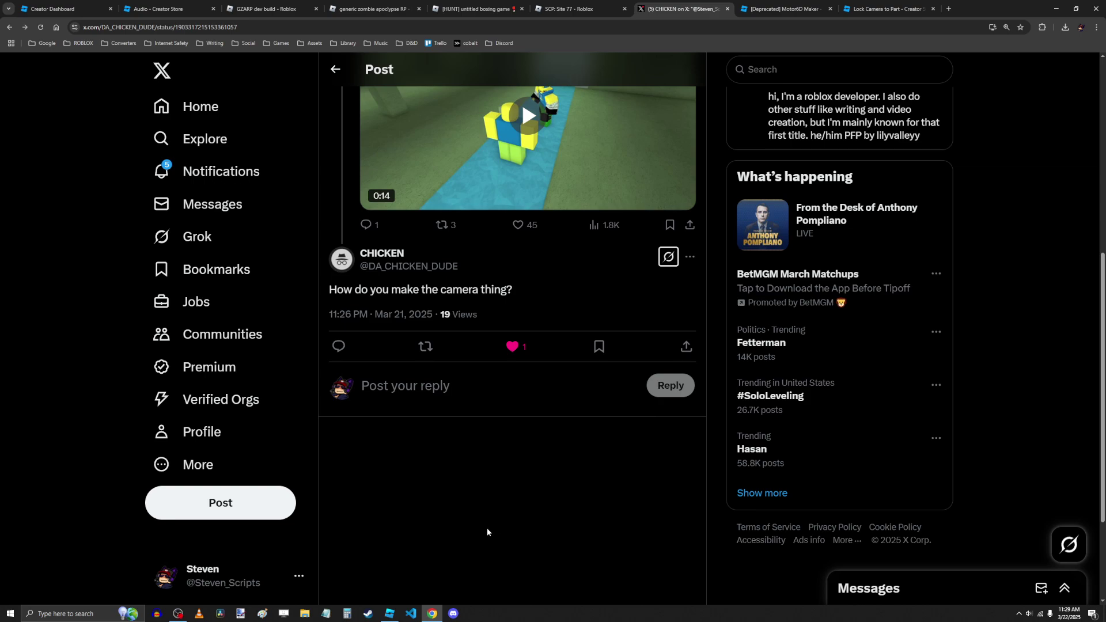
- Switch to Roblox Studio and examine the existing capped character rig with its attached camera part
{"action": "left_click", "coordinate": [391, 614]}
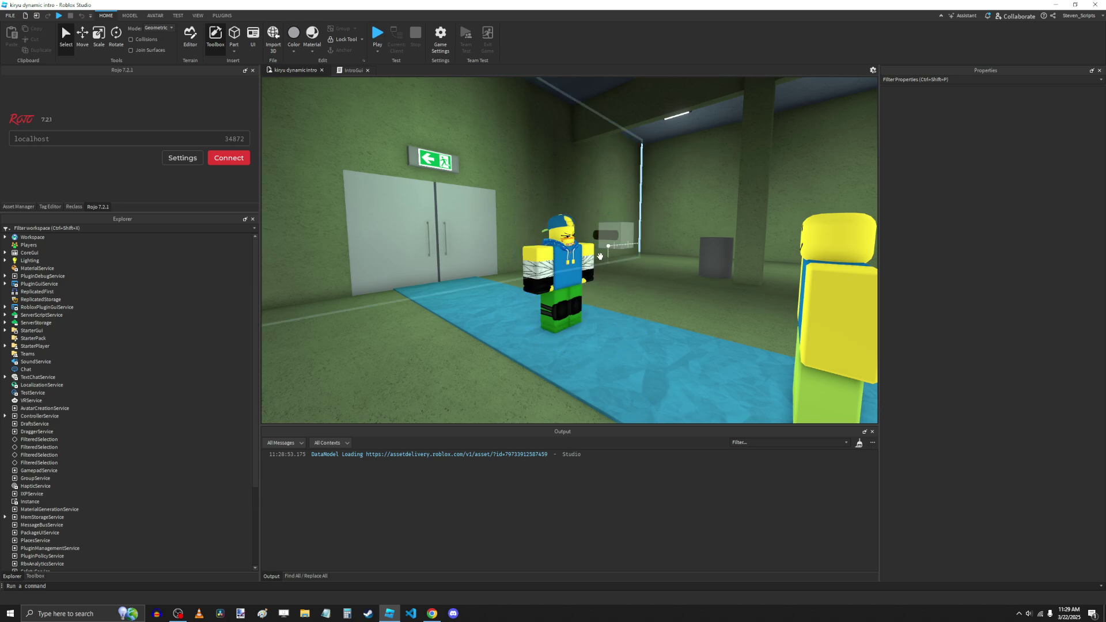
{"action": "left_click", "coordinate": [583, 272]}
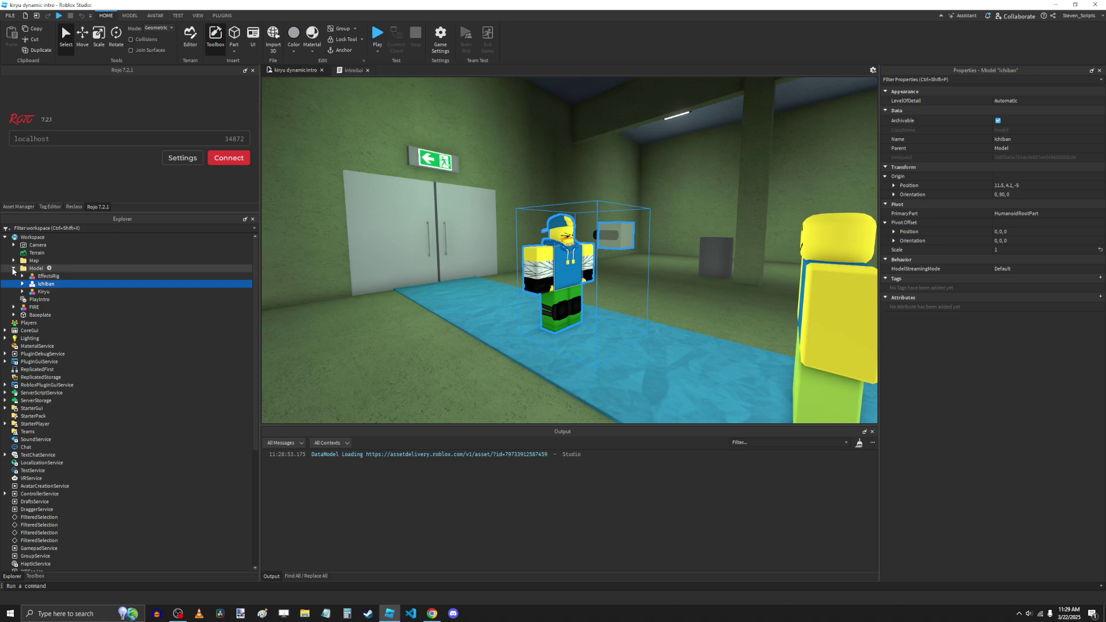
{"action": "left_click", "coordinate": [13, 269]}
{"action": "right_click_drag", "start_coordinate": [447, 269], "coordinate": [561, 280]}
{"action": "key", "text": "a"}
{"action": "left_click", "coordinate": [486, 283]}
{"action": "key", "text": "d"}
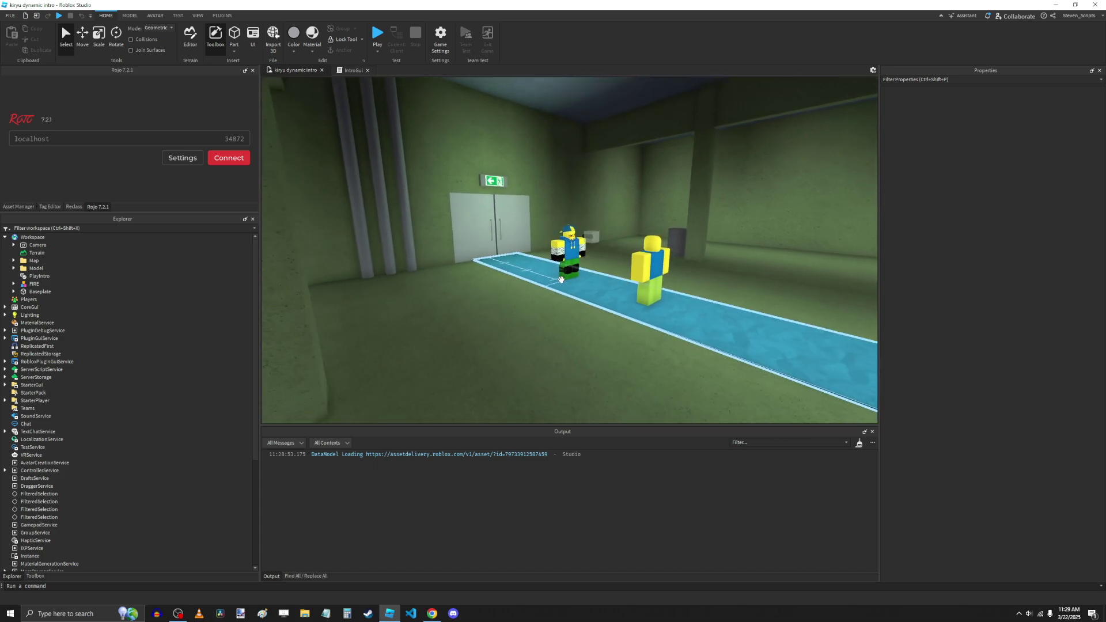
{"action": "key", "text": "w"}
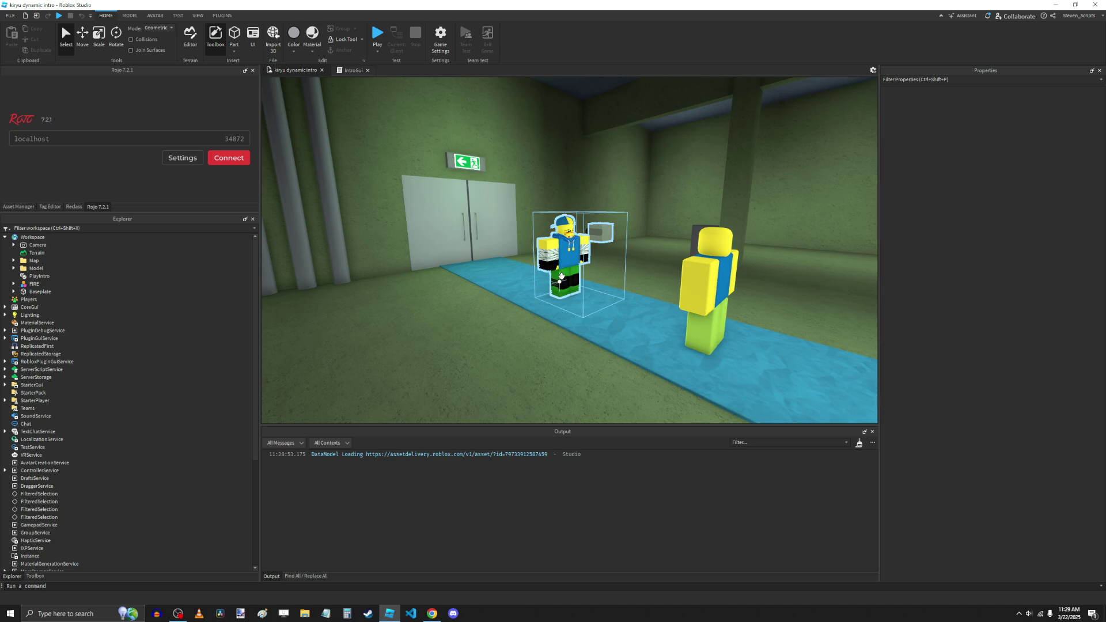
- Insert a default R6 rig into the scene with Moon Animator's Character Inserter
{"action": "left_click", "coordinate": [221, 15]}
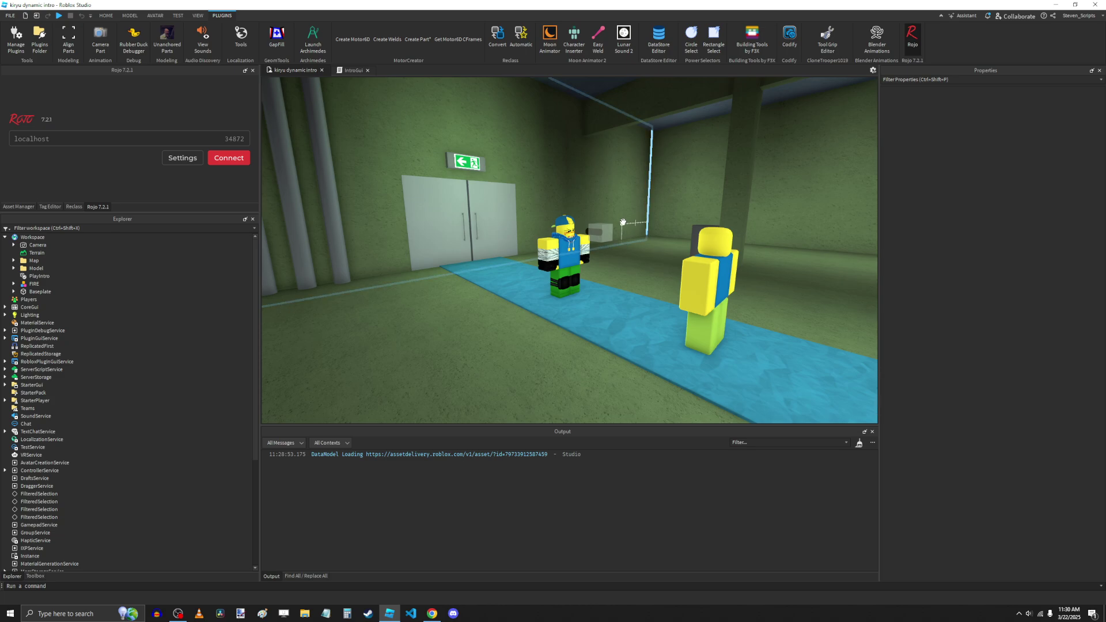
{"action": "scroll", "coordinate": [629, 231], "scroll_direction": "up", "scroll_amount": 3}
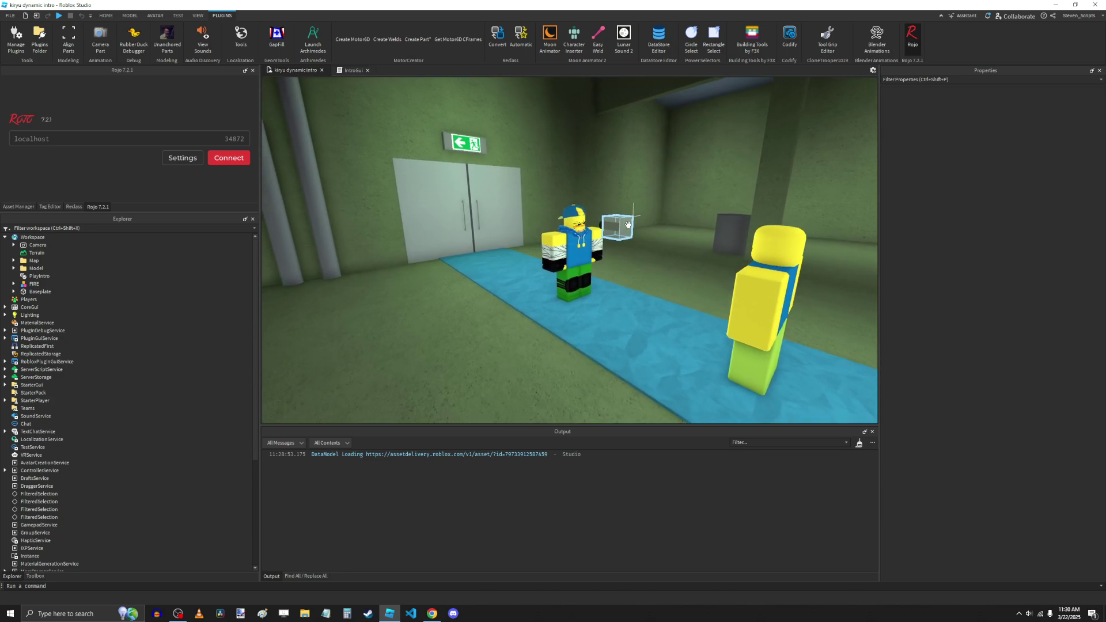
{"action": "key", "text": "w"}
{"action": "key", "text": "a"}
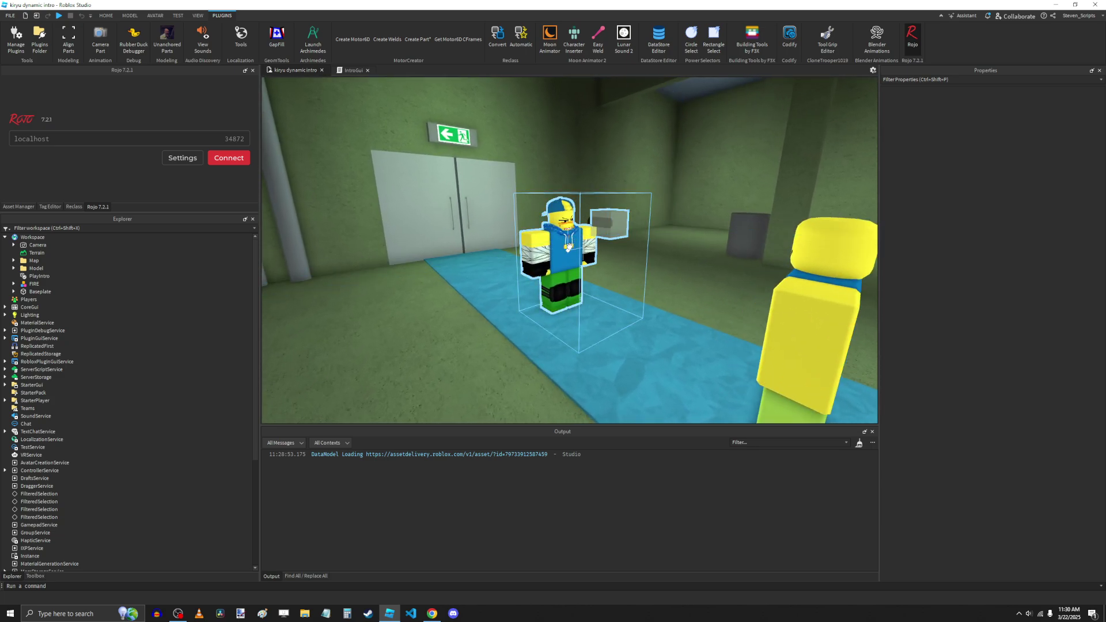
{"action": "right_click_drag", "start_coordinate": [644, 245], "coordinate": [638, 243]}
{"action": "left_click", "coordinate": [582, 49]}
{"action": "right_click_drag", "start_coordinate": [612, 168], "coordinate": [618, 176]}
{"action": "key", "text": "a"}
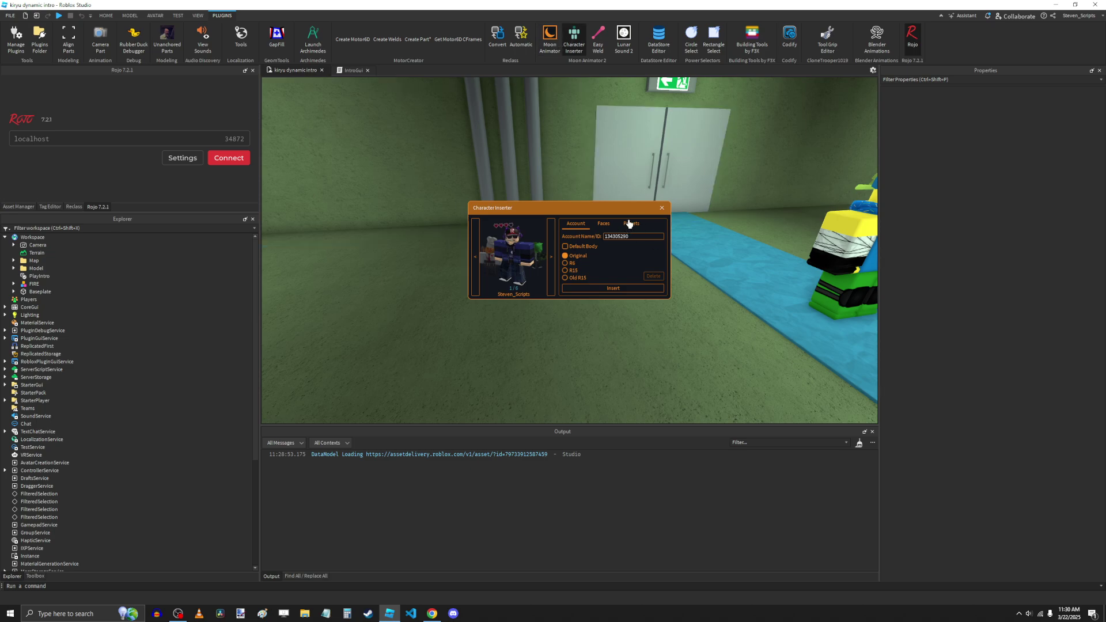
{"action": "left_click", "coordinate": [628, 223]}
{"action": "left_click", "coordinate": [602, 258]}
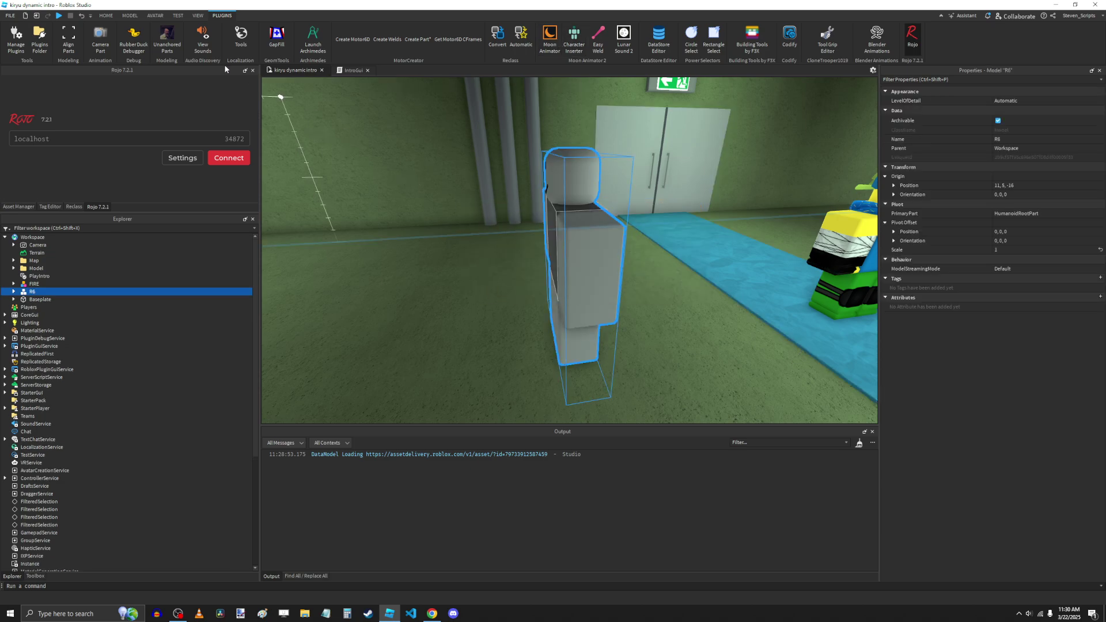
- Move the R6 rig onto the open floor near the wall, away from the other characters, and rotate it to orientation 0, 90, 0
{"action": "left_click", "coordinate": [133, 16]}
{"action": "left_click_drag", "start_coordinate": [577, 343], "coordinate": [570, 304]}
{"action": "key", "text": "r"}
{"action": "key", "text": "a"}
{"action": "right_click_drag", "start_coordinate": [595, 294], "coordinate": [599, 295]}
{"action": "left_click_drag", "start_coordinate": [570, 303], "coordinate": [560, 272]}
{"action": "right_click_drag", "start_coordinate": [499, 309], "coordinate": [495, 308]}
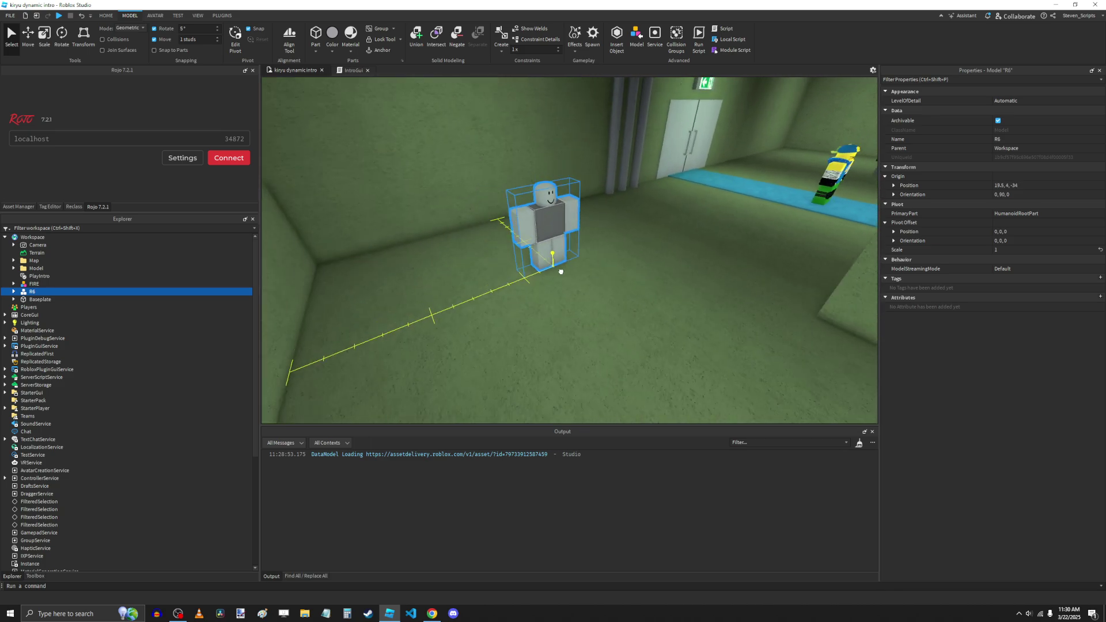
{"action": "right_click_drag", "start_coordinate": [560, 271], "coordinate": [513, 271]}
{"action": "key", "text": "a"}
{"action": "key", "text": "w"}
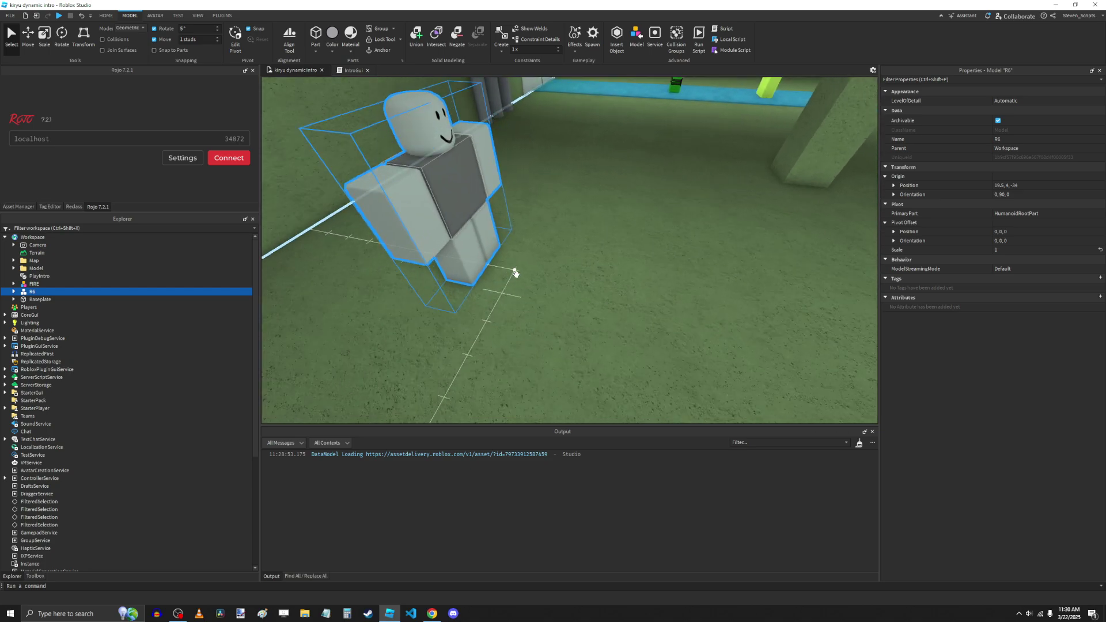
- Insert a new Part inside the R6 model
{"action": "key", "text": "e"}
{"action": "key", "text": "ctrl+i"}
{"action": "type", "text": "part"}
{"action": "key", "text": "Return"}
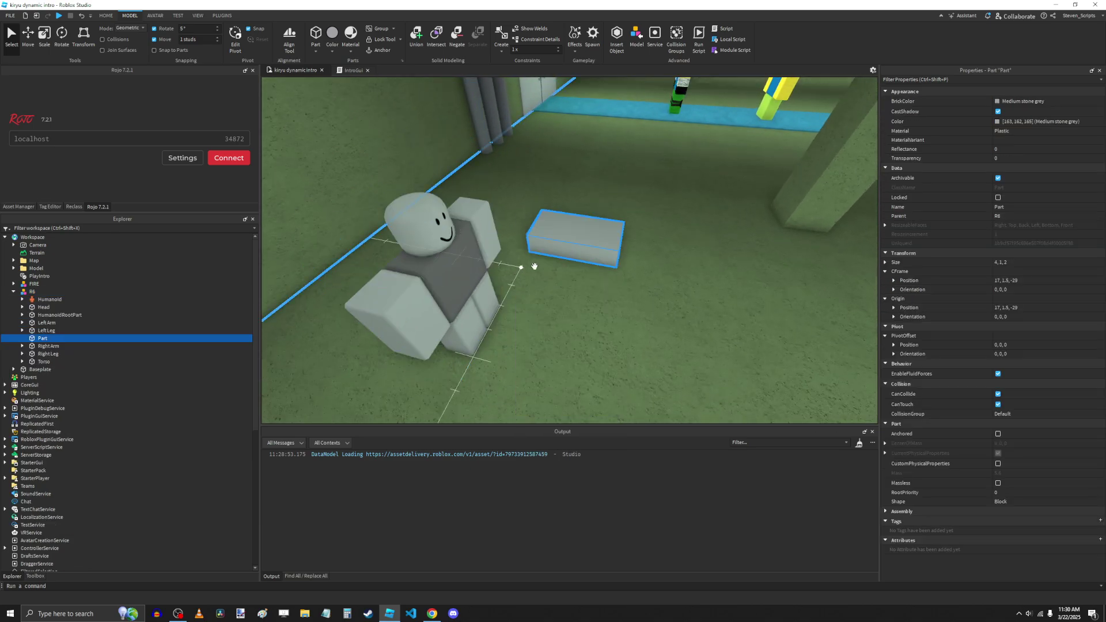
- Bring the new part near the rig and resize it to a 1 × 1 × 1 cube
{"action": "right_click_drag", "start_coordinate": [534, 266], "coordinate": [525, 273]}
{"action": "left_click_drag", "start_coordinate": [597, 232], "coordinate": [564, 328]}
{"action": "key", "text": "ctrl+3"}
{"action": "left_click_drag", "start_coordinate": [586, 261], "coordinate": [571, 280]}
{"action": "left_click_drag", "start_coordinate": [634, 332], "coordinate": [554, 296]}
- Place the cube at the R6 rig's head and center it using a 0.5-stud move increment
{"action": "key", "text": "ctrl+1"}
{"action": "key", "text": "d"}
{"action": "right_click_drag", "start_coordinate": [625, 266], "coordinate": [605, 269]}
{"action": "left_click_drag", "start_coordinate": [587, 319], "coordinate": [558, 236]}
{"action": "right_click_drag", "start_coordinate": [582, 240], "coordinate": [590, 243]}
{"action": "key", "text": "w"}
{"action": "key", "text": "ctrl+2"}
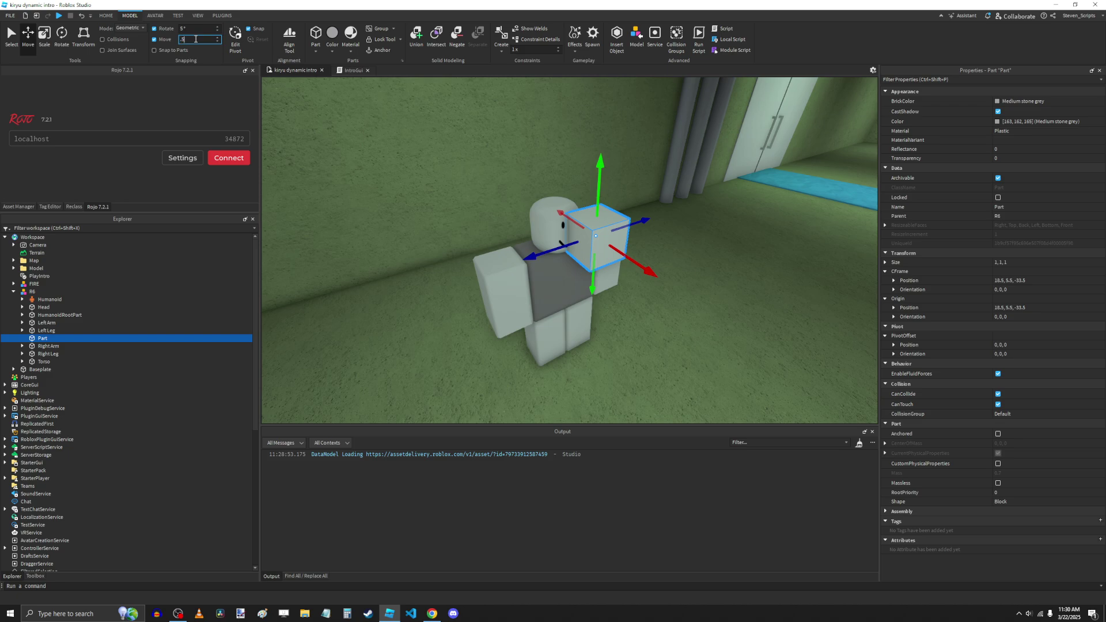
{"action": "key", "text": "Return"}
{"action": "left_click_drag", "start_coordinate": [568, 245], "coordinate": [548, 252]}
- Set the move increment to 1 stud and move the cube 2 studs forward from the rig's face
{"action": "double_click", "coordinate": [193, 40]}
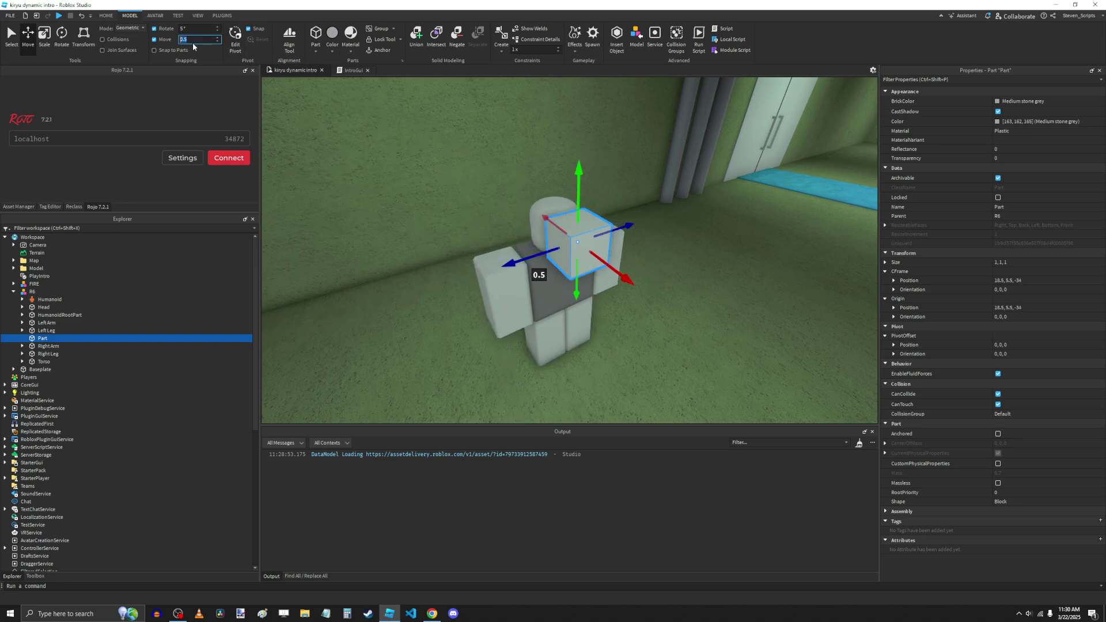
{"action": "type", "text": "1"}
{"action": "left_click_drag", "start_coordinate": [628, 279], "coordinate": [704, 318]}
{"action": "key", "text": "a"}
{"action": "right_click_drag", "start_coordinate": [704, 318], "coordinate": [706, 316]}
{"action": "key", "text": "a"}
{"action": "key", "text": "s"}
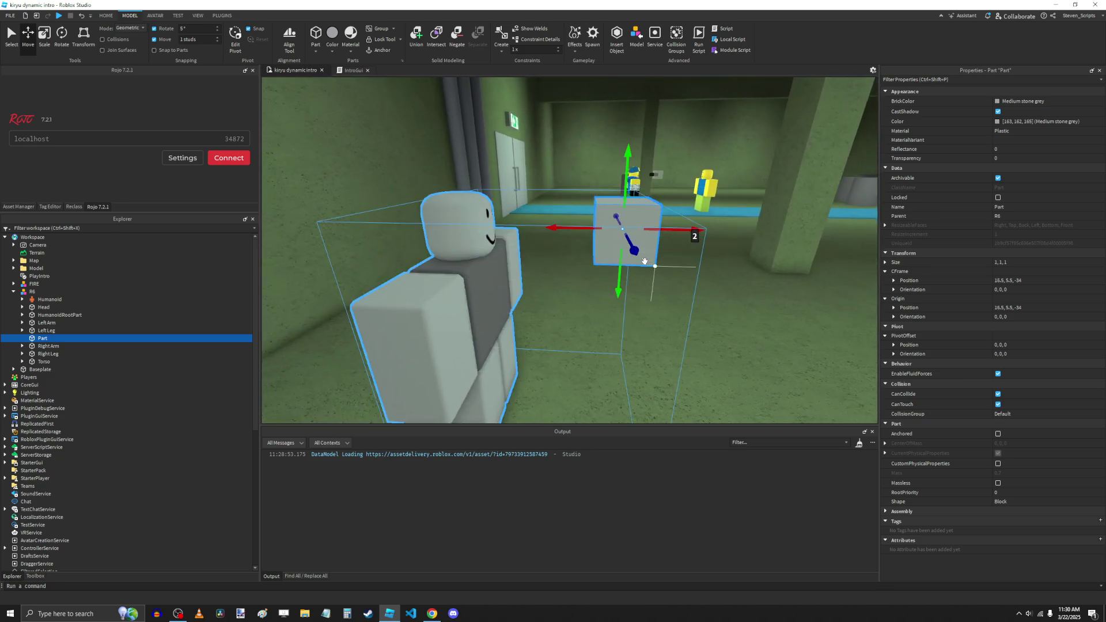
- Set the cube's transparency to 0.5 and rename it Camera
{"action": "left_click", "coordinate": [1020, 159]}
{"action": "type", "text": ".5"}
{"action": "key", "text": "Return"}
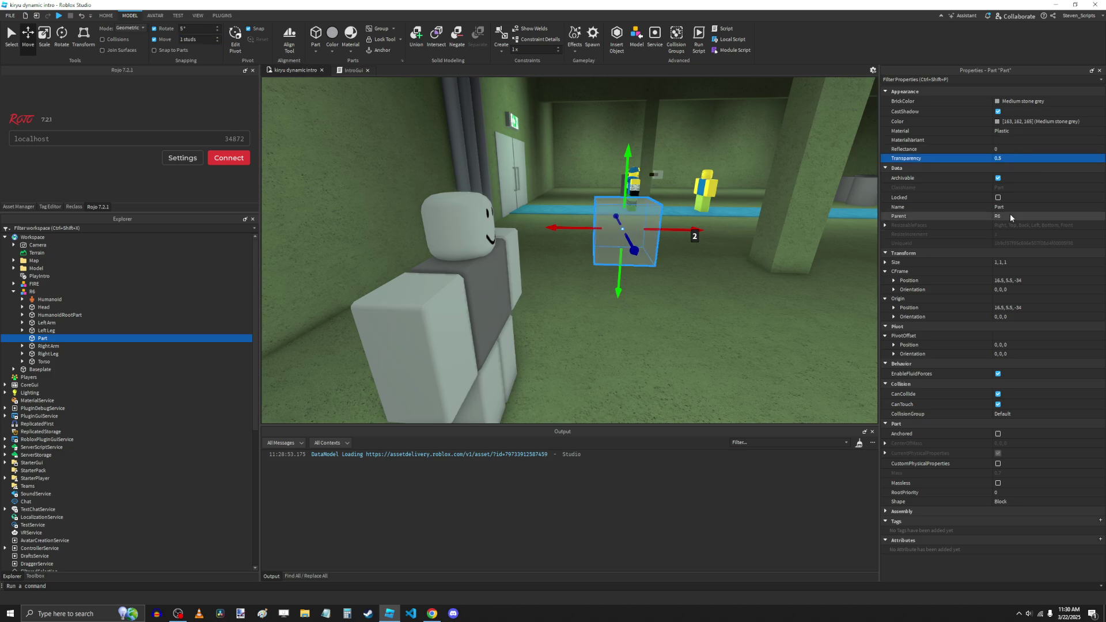
{"action": "left_click", "coordinate": [1006, 206]}
{"action": "type", "text": "Camera"}
{"action": "key", "text": "Return"}
{"action": "right_click_drag", "start_coordinate": [518, 279], "coordinate": [516, 279]}
{"action": "key", "text": "a"}
{"action": "key", "text": "ctrl+1"}
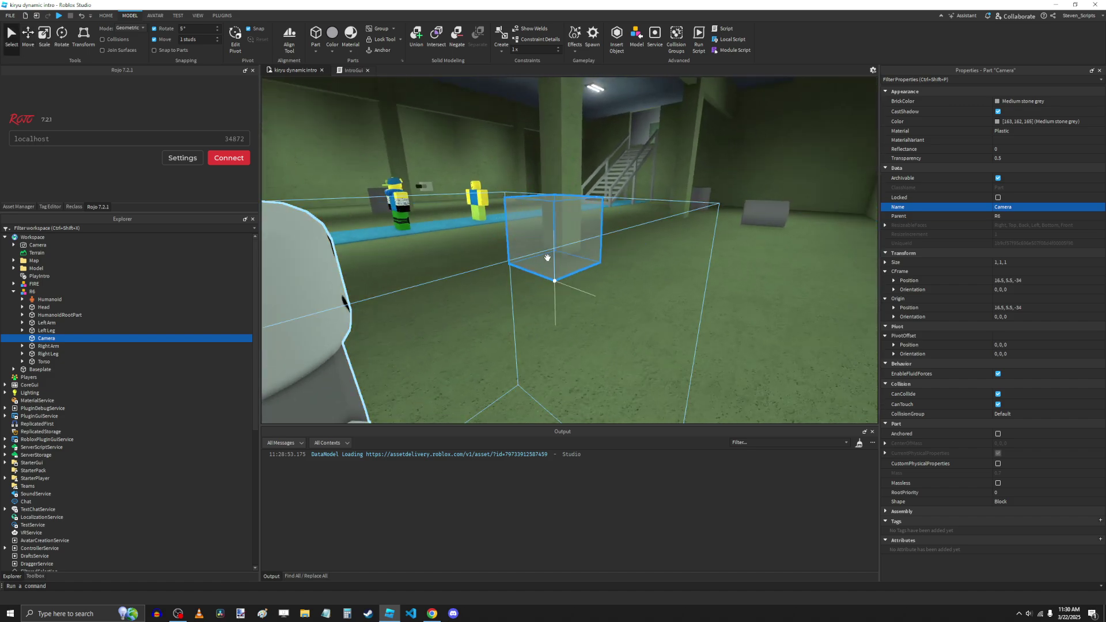
{"action": "right_click_drag", "start_coordinate": [548, 257], "coordinate": [545, 267]}
{"action": "key", "text": "e"}
{"action": "key", "text": "q"}
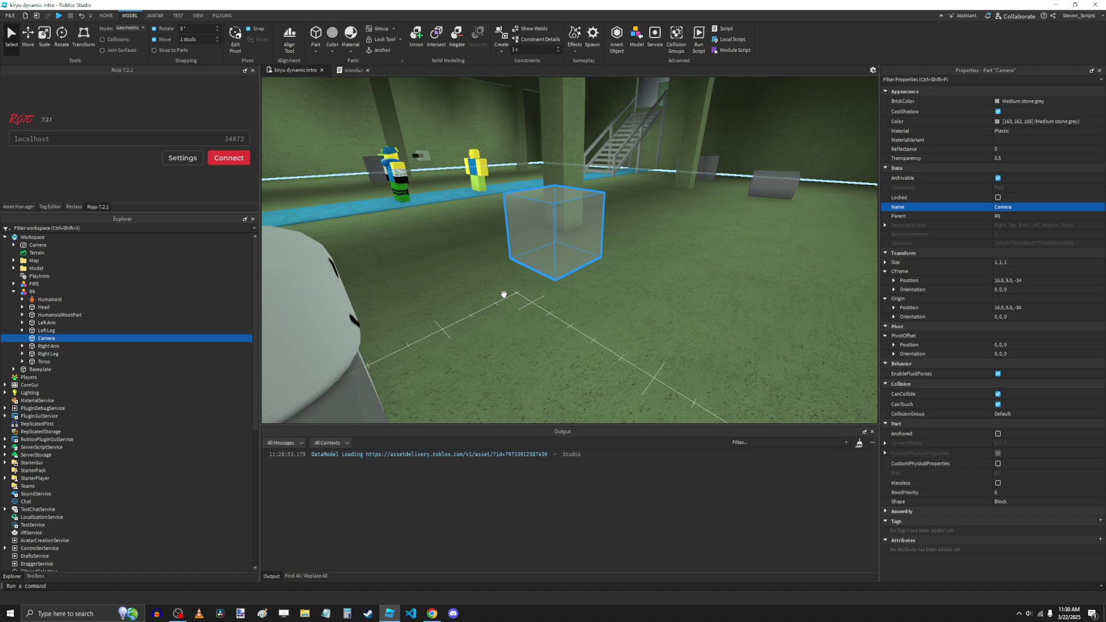
{"action": "key", "text": "e"}
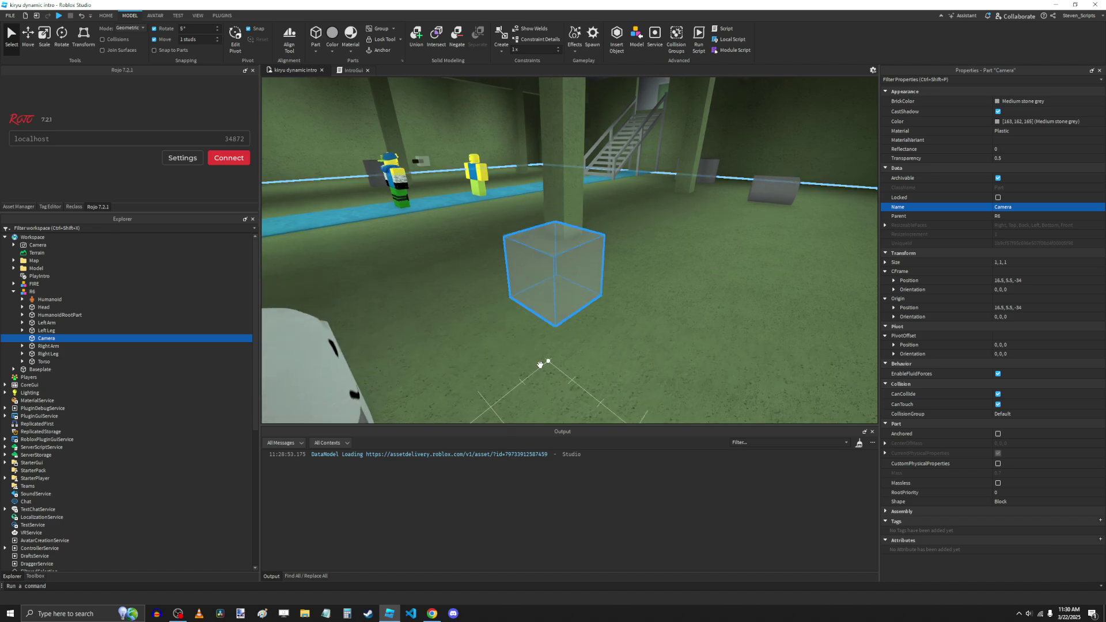
{"action": "left_click", "coordinate": [386, 587]}
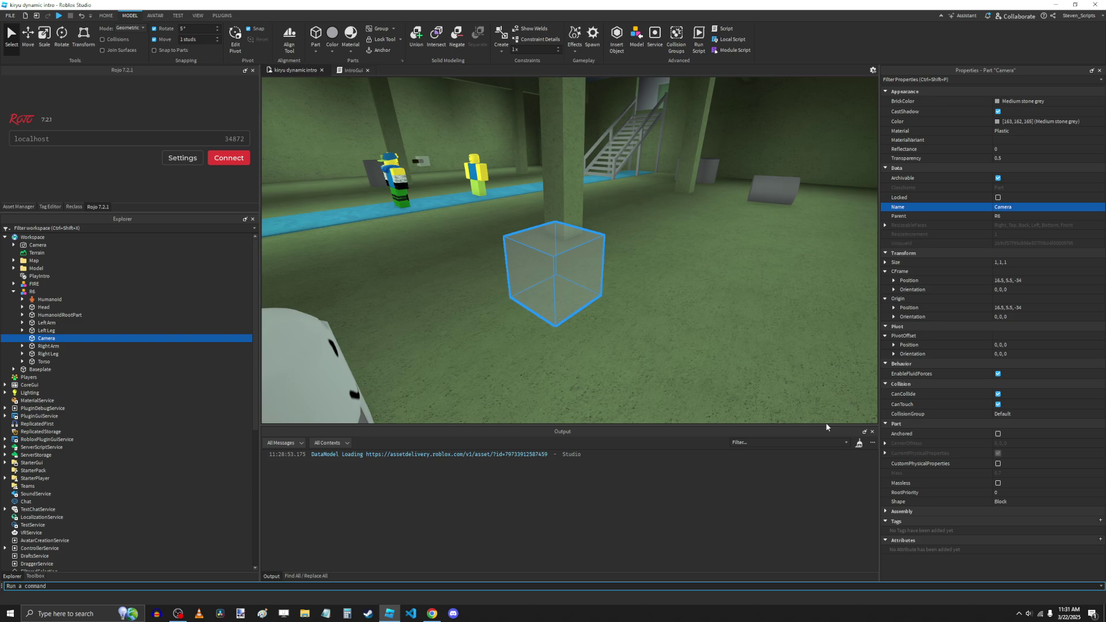
{"action": "type", "text": "game."}
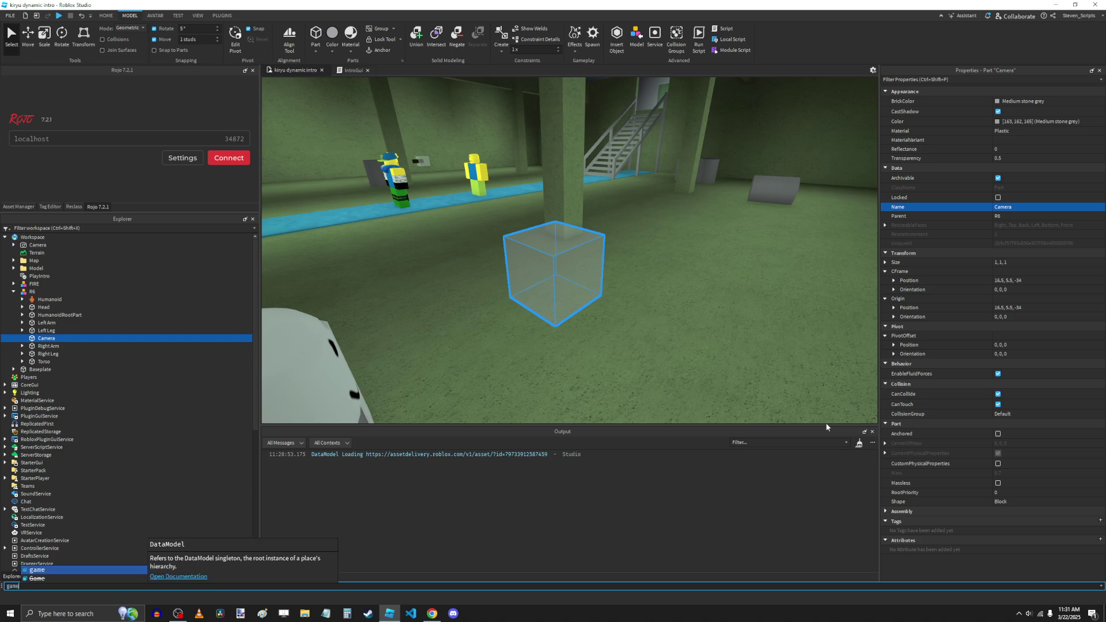
{"action": "key", "text": "BackSpace"}
{"action": "key", "text": "BackSpace"}
{"action": "key", "text": "BackSpace"}
{"action": "key", "text": "BackSpace"}
{"action": "key", "text": "BackSpace"}
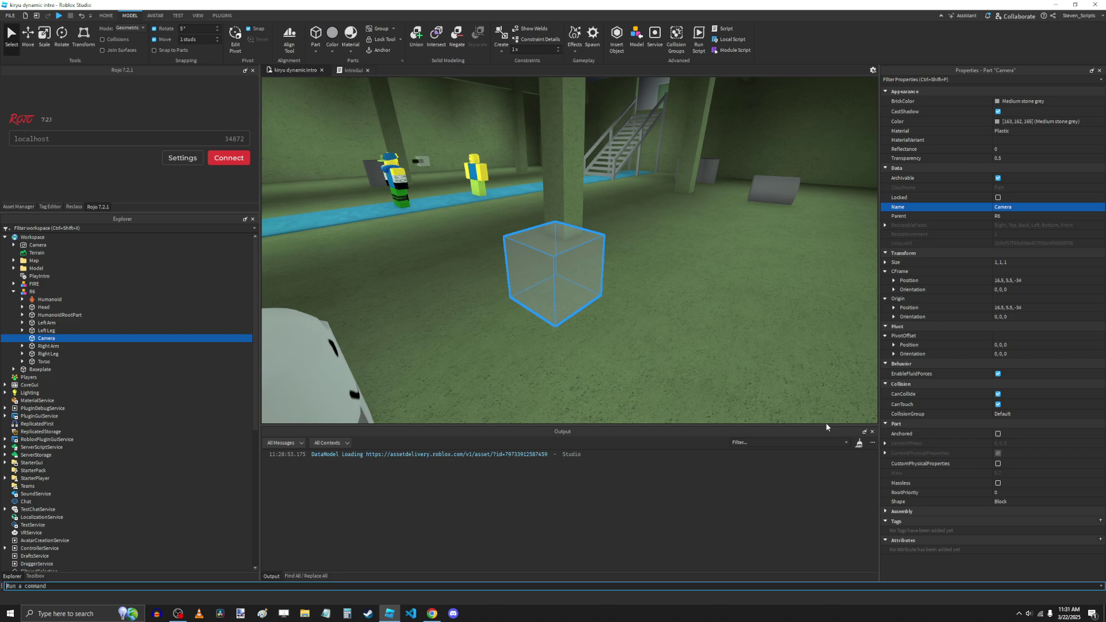
{"action": "left_click", "coordinate": [198, 16]}
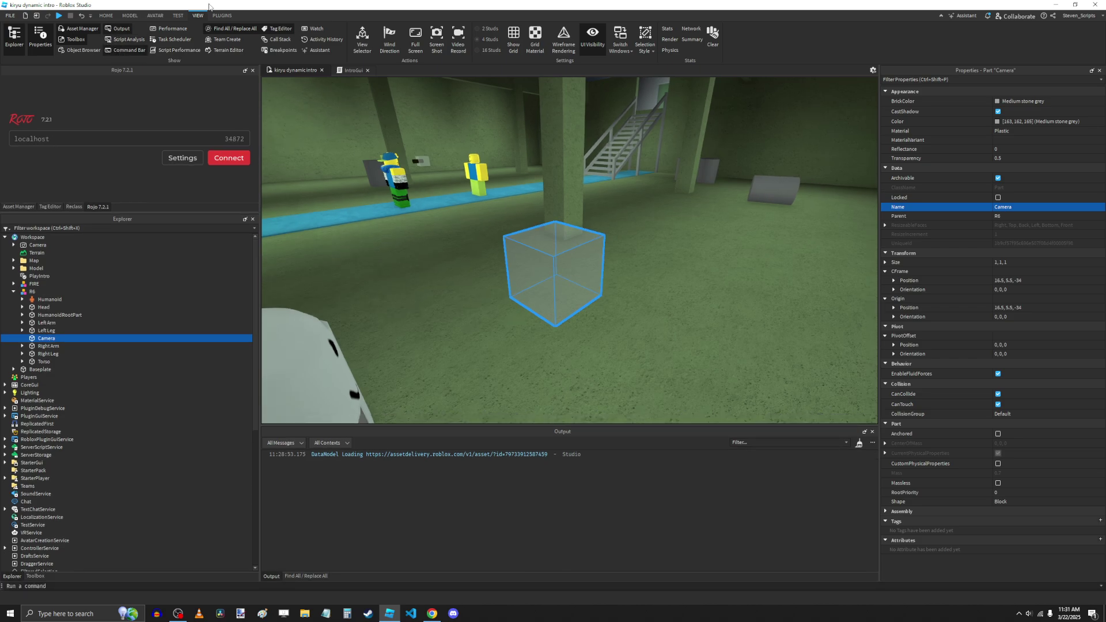
{"action": "left_click", "coordinate": [138, 16]}
- Run the command game.Selection:Get()[1].FrontSurface = Enum.SurfaceType.Hinge on the selected Camera part
{"action": "left_click", "coordinate": [427, 586]}
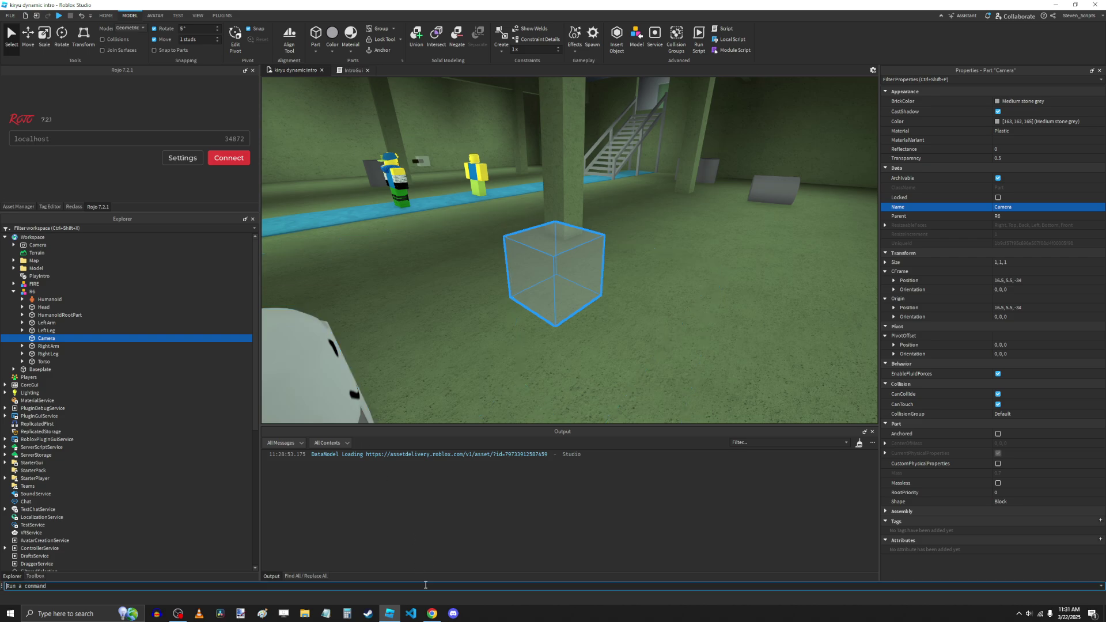
{"action": "type", "text": "game.Se"}
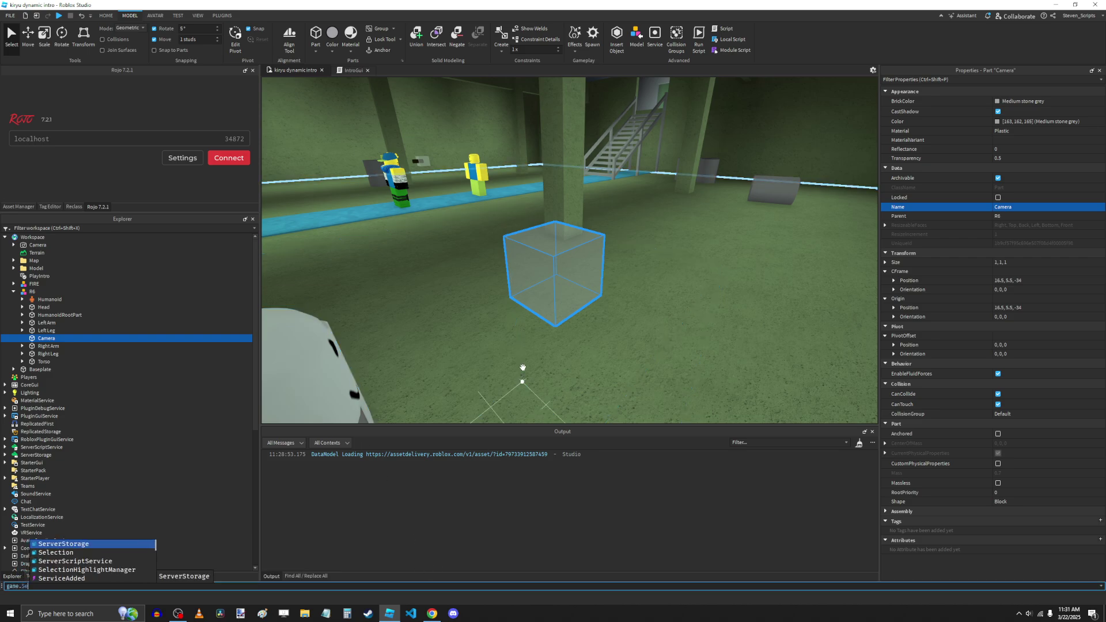
{"action": "type", "text": "lection:Get()[1]"}
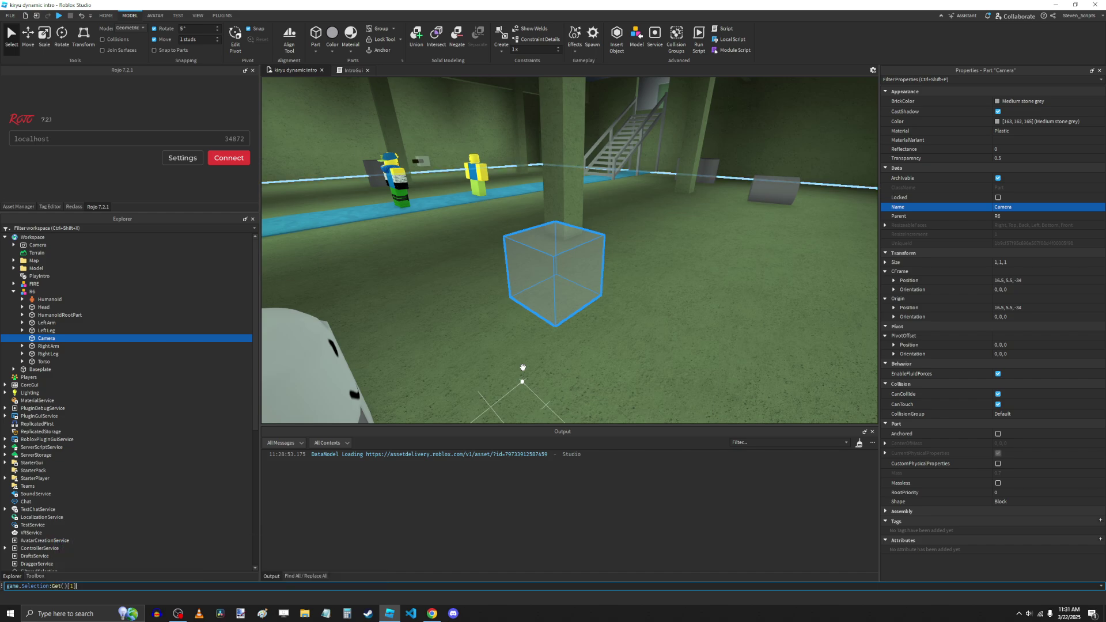
{"action": "type", "text": ".FrontSurface = Enum"}
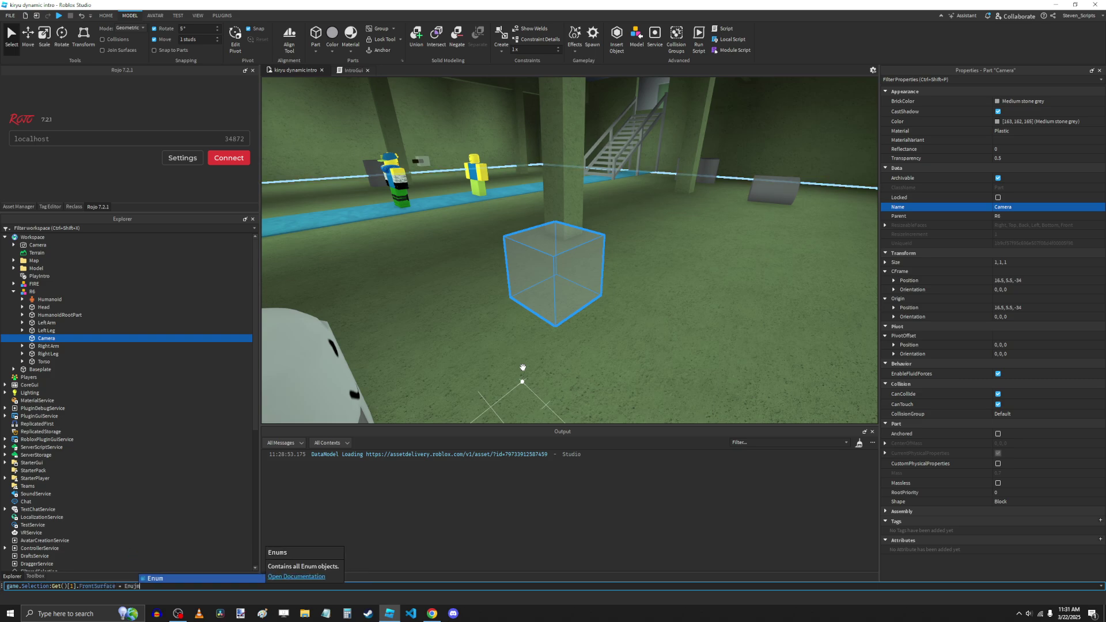
{"action": "type", "text": ".SurfaceType.Hinge"}
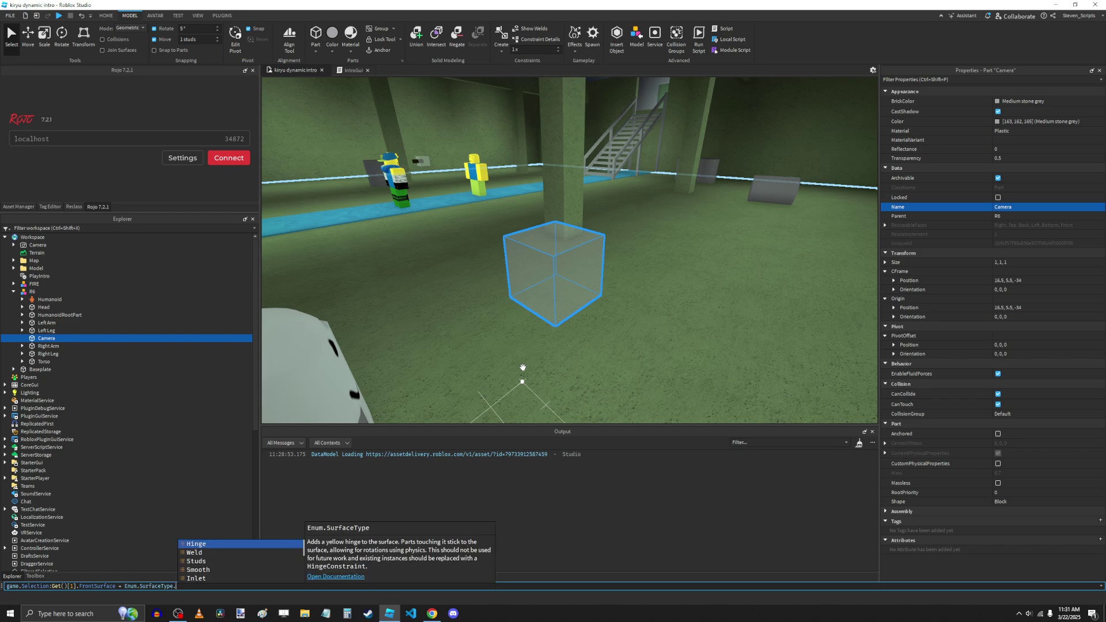
{"action": "key", "text": "Return"}
- Rotate the Camera part to orientation 0, -90, 0 so its hinge surface faces the R6 rig
{"action": "key", "text": "a"}
{"action": "right_click_drag", "start_coordinate": [616, 270], "coordinate": [616, 269]}
{"action": "key", "text": "a"}
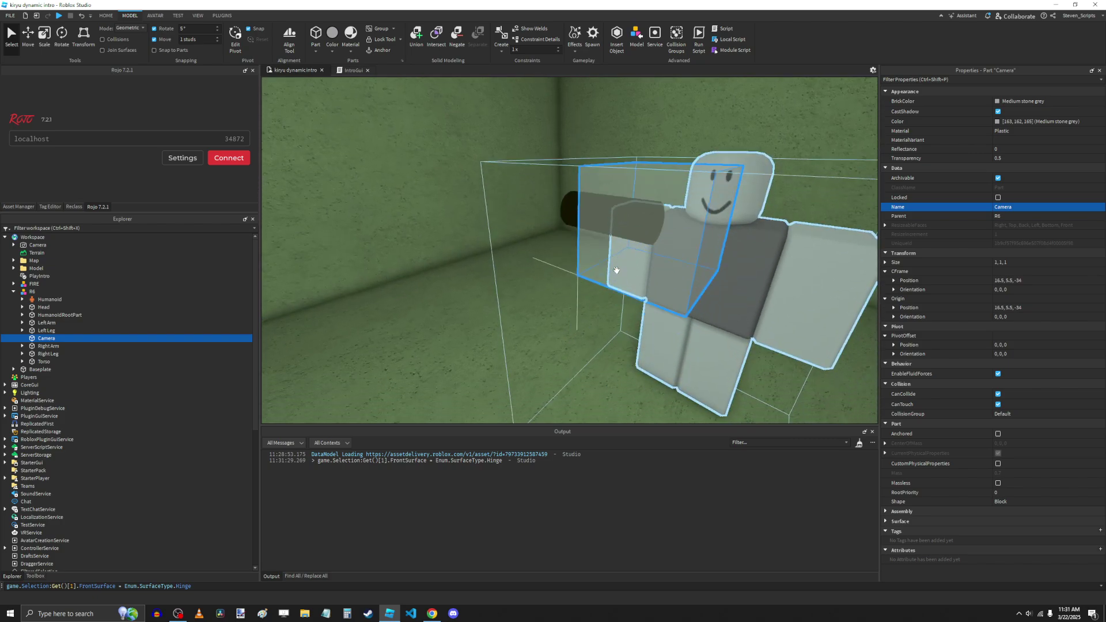
{"action": "key", "text": "s"}
{"action": "right_click_drag", "start_coordinate": [591, 227], "coordinate": [609, 259]}
{"action": "key", "text": "ctrl+4"}
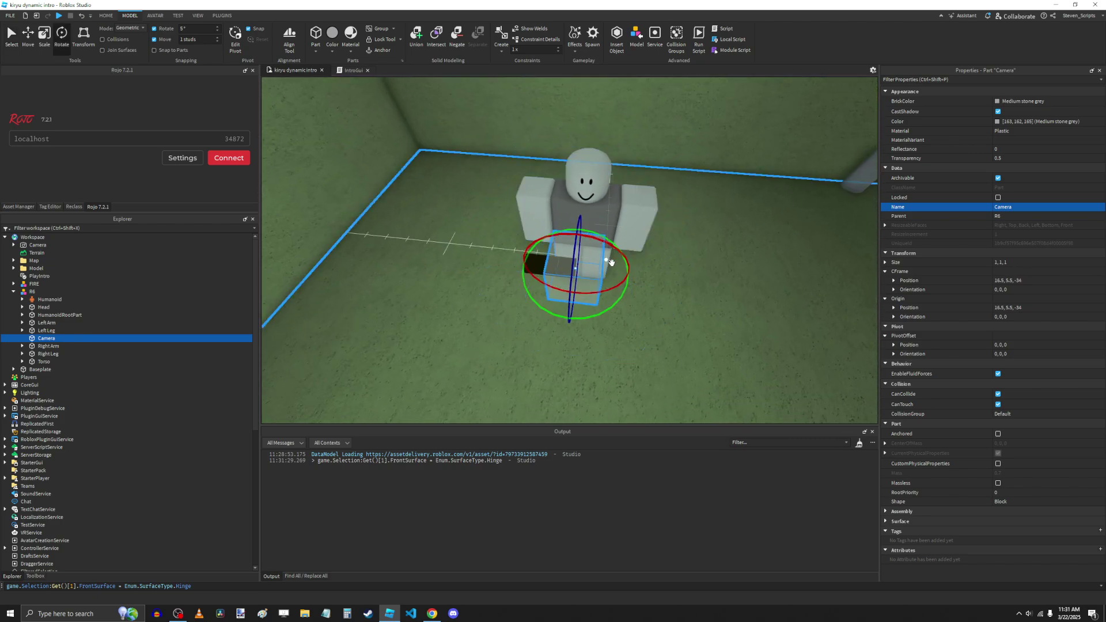
{"action": "left_click_drag", "start_coordinate": [618, 300], "coordinate": [518, 323]}
{"action": "key", "text": "ctrl+1"}
{"action": "right_click_drag", "start_coordinate": [518, 323], "coordinate": [518, 322]}
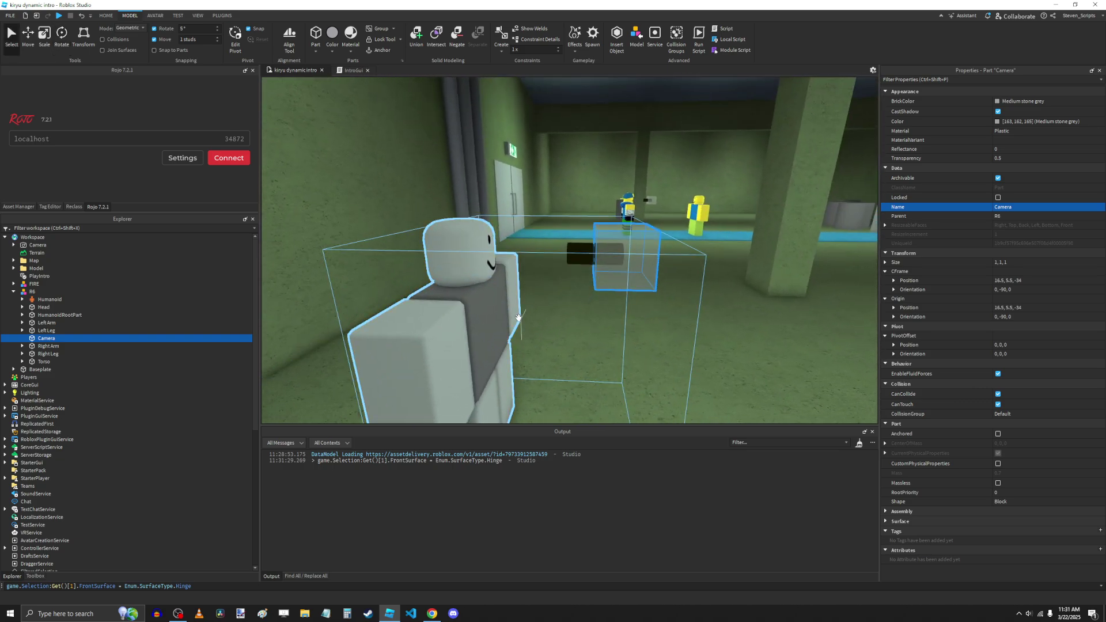
{"action": "scroll", "coordinate": [489, 263], "scroll_direction": "up", "scroll_amount": 1}
{"action": "scroll", "coordinate": [489, 263], "scroll_direction": "down", "scroll_amount": 2}
{"action": "right_click_drag", "start_coordinate": [472, 126], "coordinate": [473, 126]}
{"action": "key", "text": "w"}
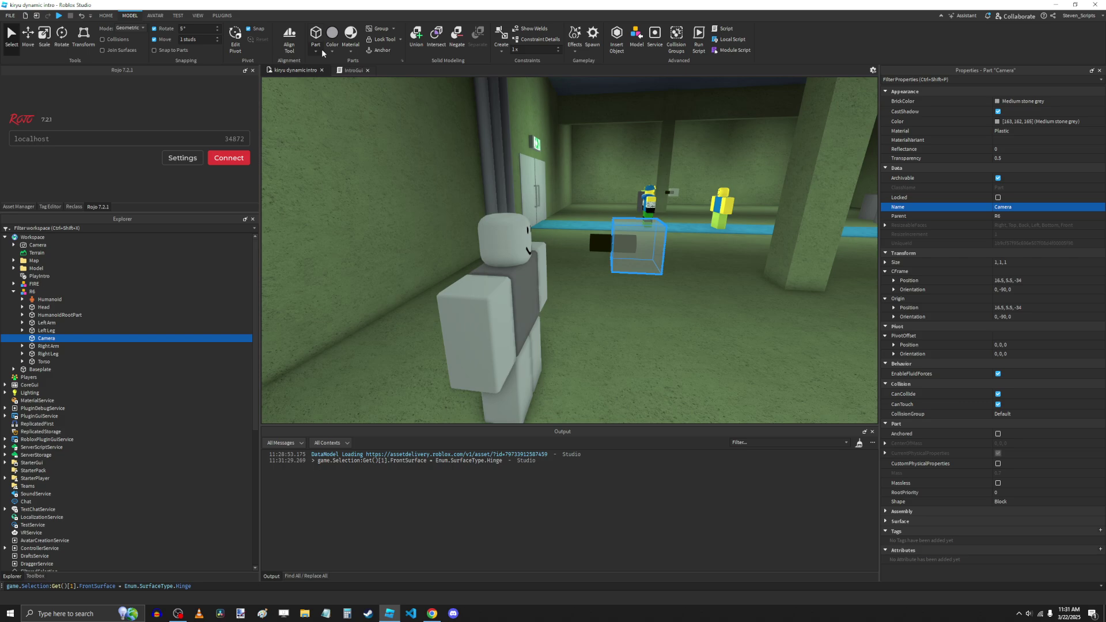
- Switch to the browser to view the Motor6D Maker plugin's store page, and return to Roblox Studio
{"action": "left_click", "coordinate": [223, 17]}
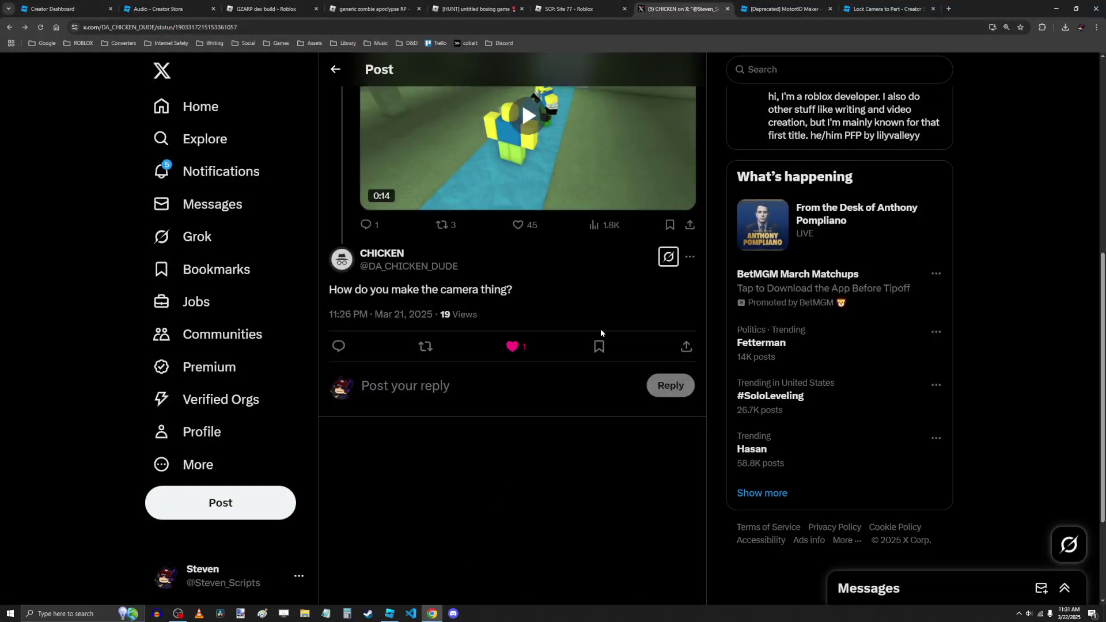
{"action": "left_click", "coordinate": [431, 613]}
{"action": "left_click", "coordinate": [822, 4]}
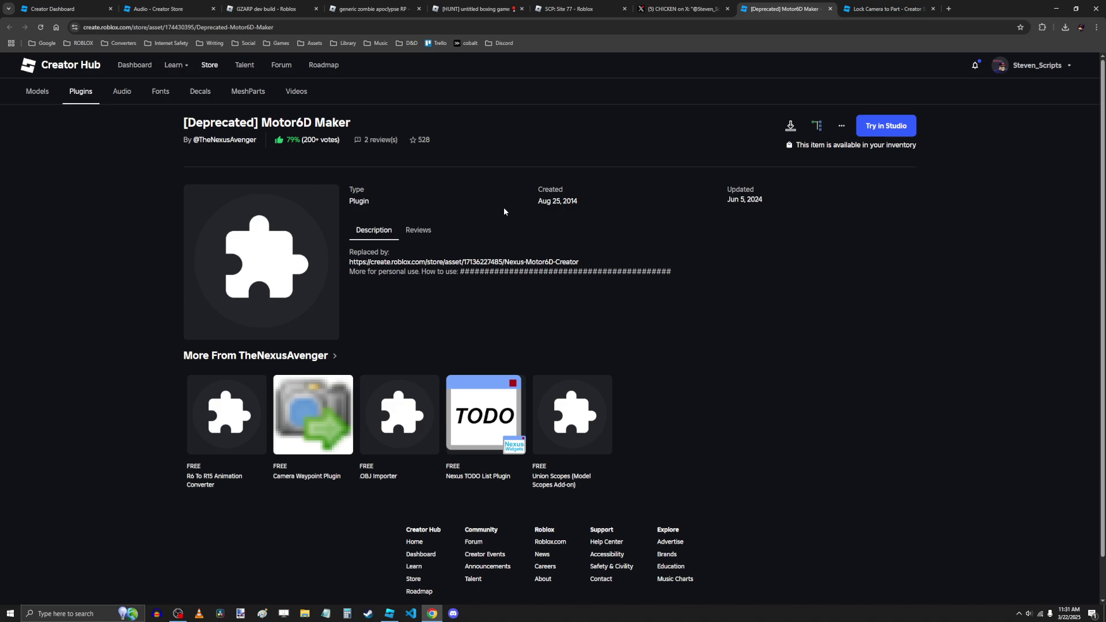
{"action": "key", "text": "alt+Tab"}
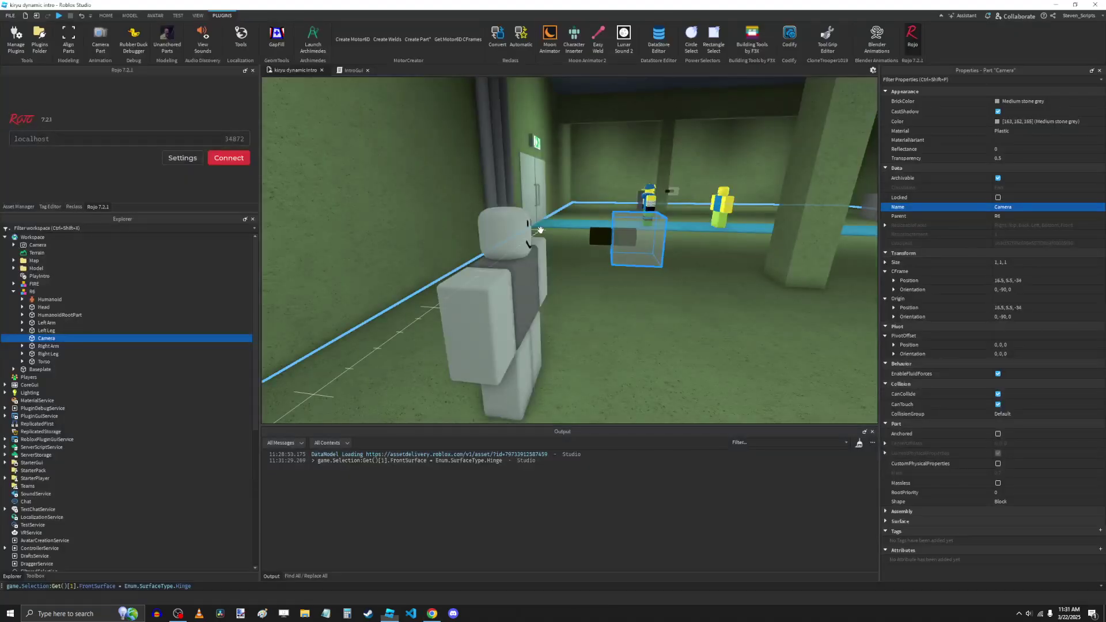
- Start creating a Motor6D and pick the R6 rig's HumanoidRootPart as Part0
{"action": "right_click_drag", "start_coordinate": [555, 244], "coordinate": [556, 244]}
{"action": "key", "text": "w"}
{"action": "key", "text": "s"}
{"action": "key", "text": "w"}
{"action": "key", "text": "e"}
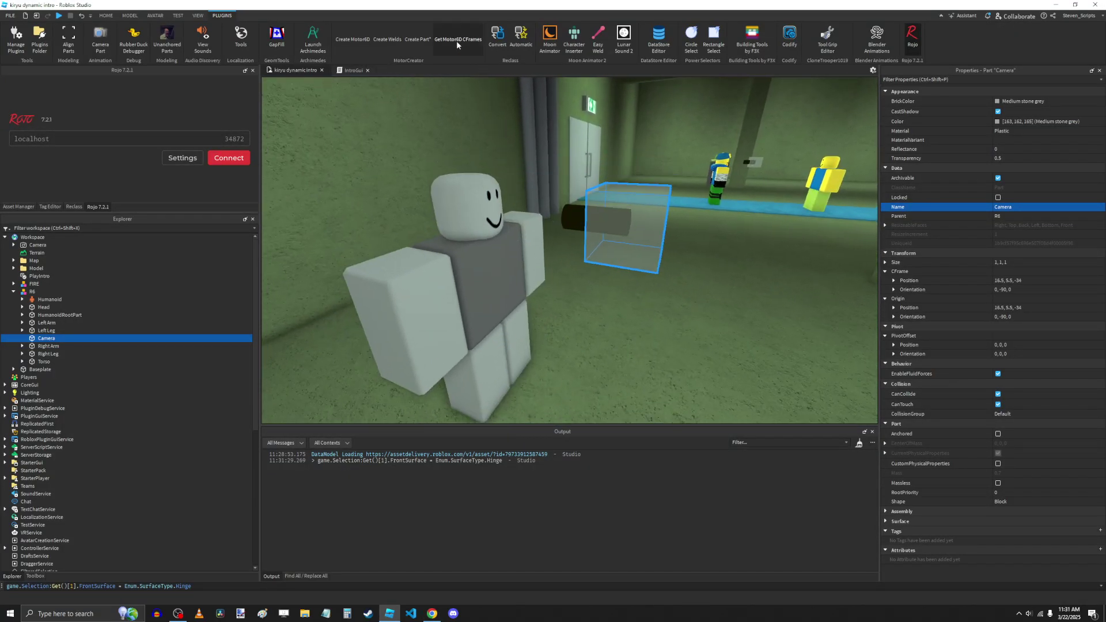
{"action": "key", "text": "q"}
{"action": "key", "text": "a"}
{"action": "key", "text": "e"}
{"action": "left_click", "coordinate": [360, 49]}
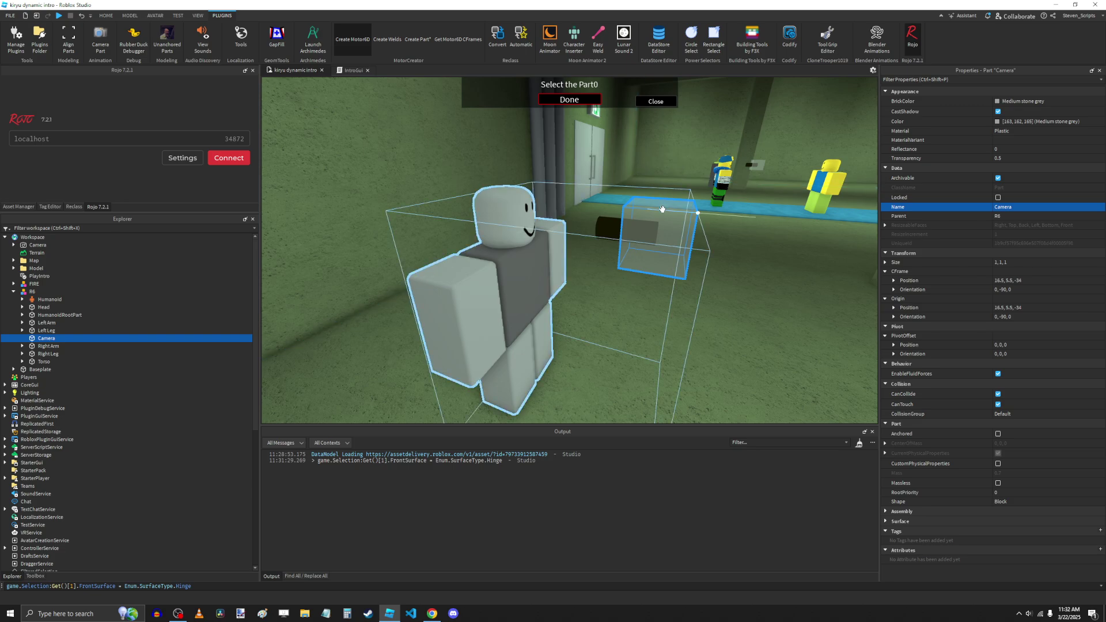
{"action": "right_click_drag", "start_coordinate": [547, 254], "coordinate": [547, 254]}
{"action": "key", "text": "d"}
{"action": "left_click", "coordinate": [119, 315]}
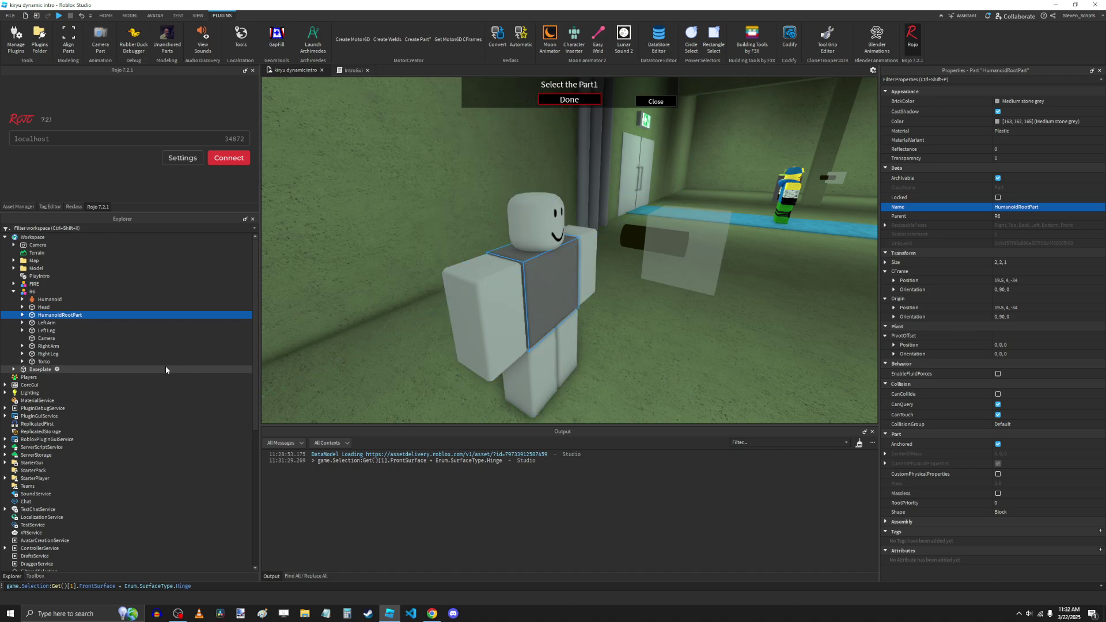
- Pick the Camera part as Part1 of the Motor6D
{"action": "right_click_drag", "start_coordinate": [516, 316], "coordinate": [517, 316]}
{"action": "key", "text": "a"}
{"action": "left_click", "coordinate": [663, 249]}
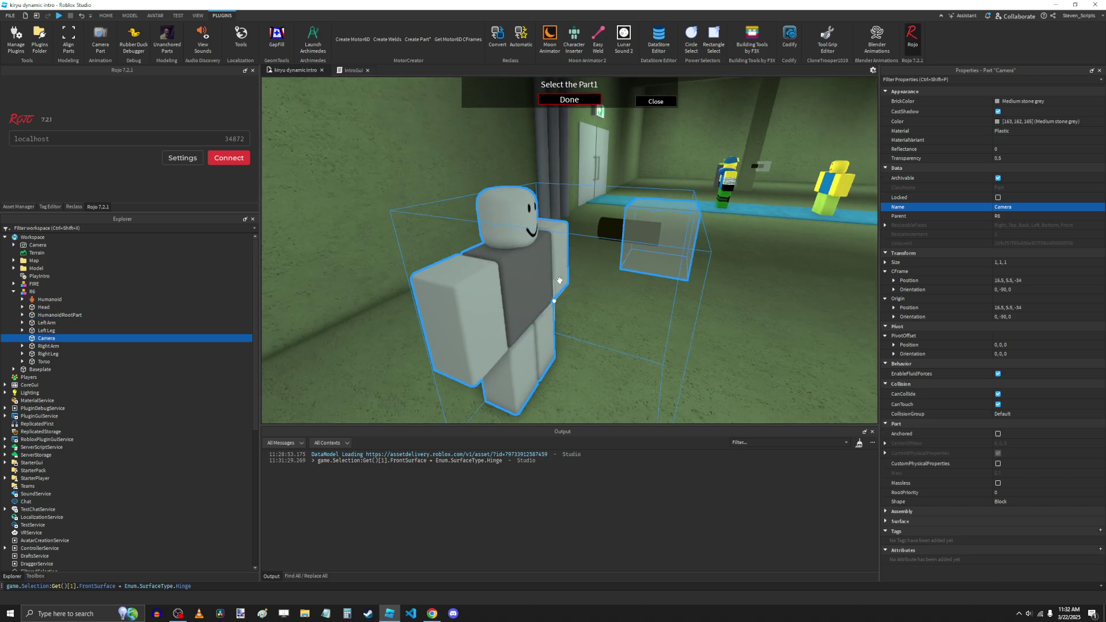
{"action": "right_click_drag", "start_coordinate": [578, 167], "coordinate": [578, 167]}
{"action": "right_click_drag", "start_coordinate": [585, 234], "coordinate": [585, 235]}
{"action": "scroll", "coordinate": [584, 236], "scroll_direction": "up", "scroll_amount": 3}
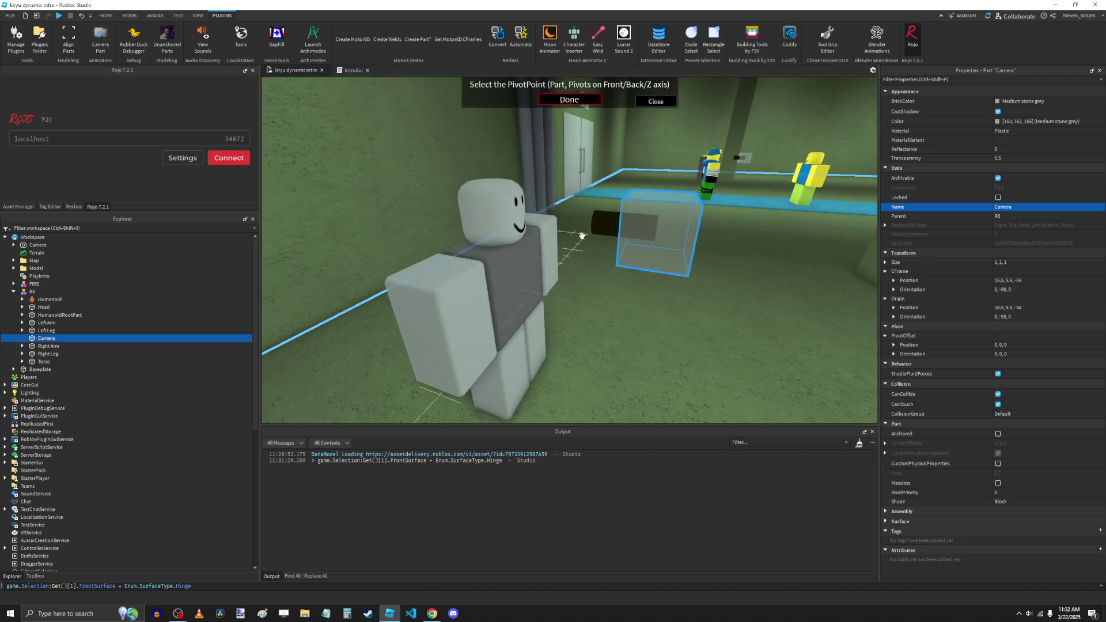
- Duplicate the Camera part and use the duplicate as the pivot point to finish the Motor6D
{"action": "left_click", "coordinate": [112, 315]}
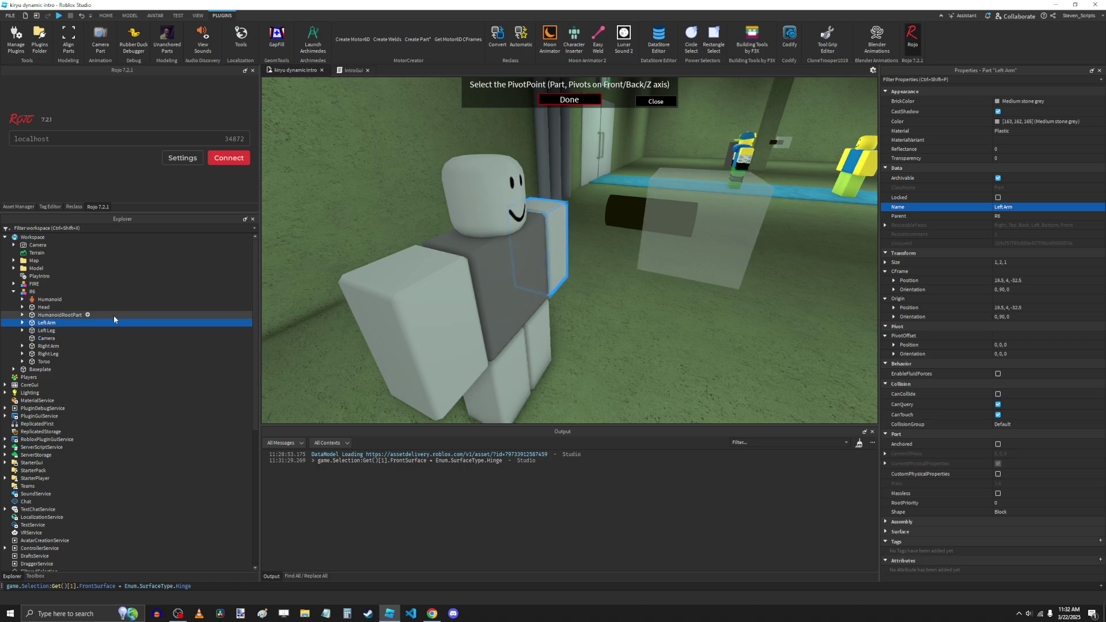
{"action": "left_click", "coordinate": [98, 337]}
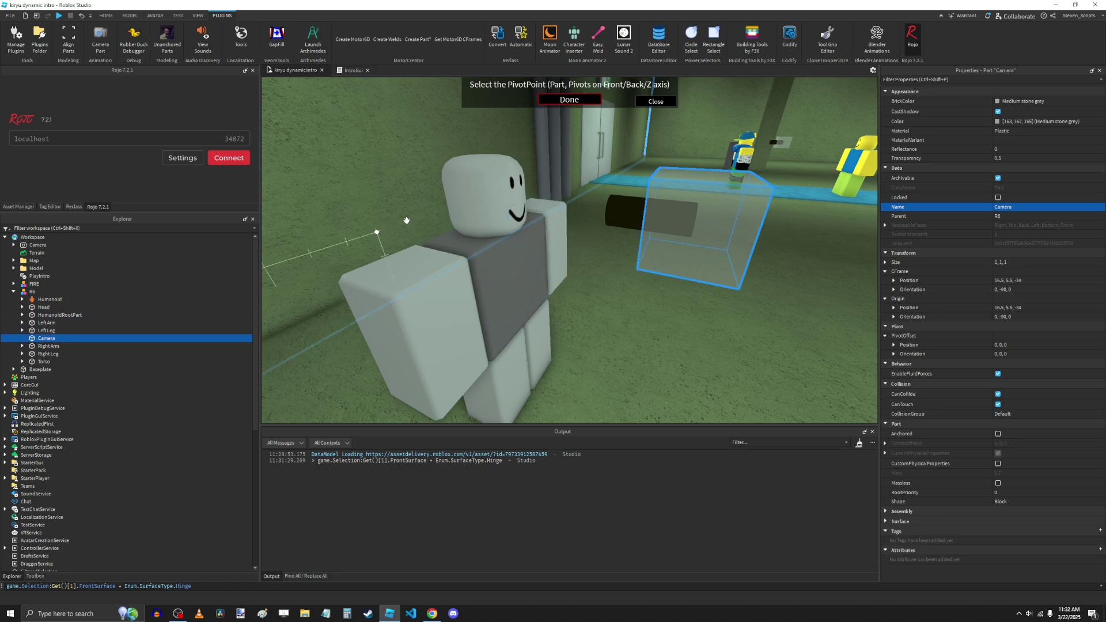
{"action": "scroll", "coordinate": [413, 194], "scroll_direction": "up", "scroll_amount": 5}
{"action": "scroll", "coordinate": [492, 248], "scroll_direction": "down", "scroll_amount": 5}
{"action": "scroll", "coordinate": [582, 300], "scroll_direction": "up", "scroll_amount": 3}
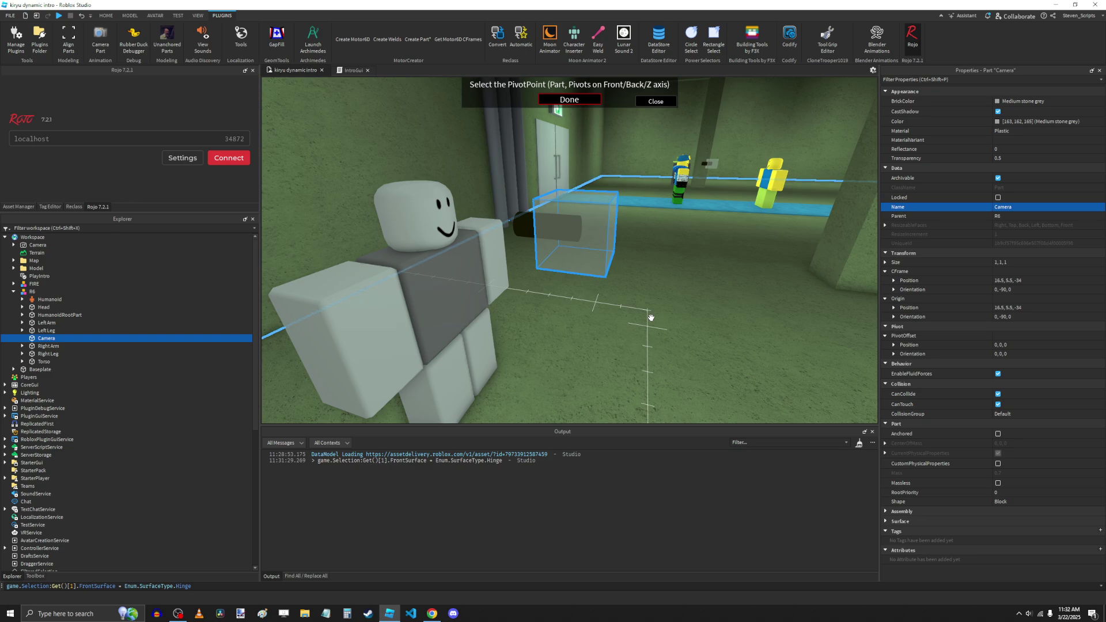
{"action": "right_click_drag", "start_coordinate": [651, 317], "coordinate": [639, 314]}
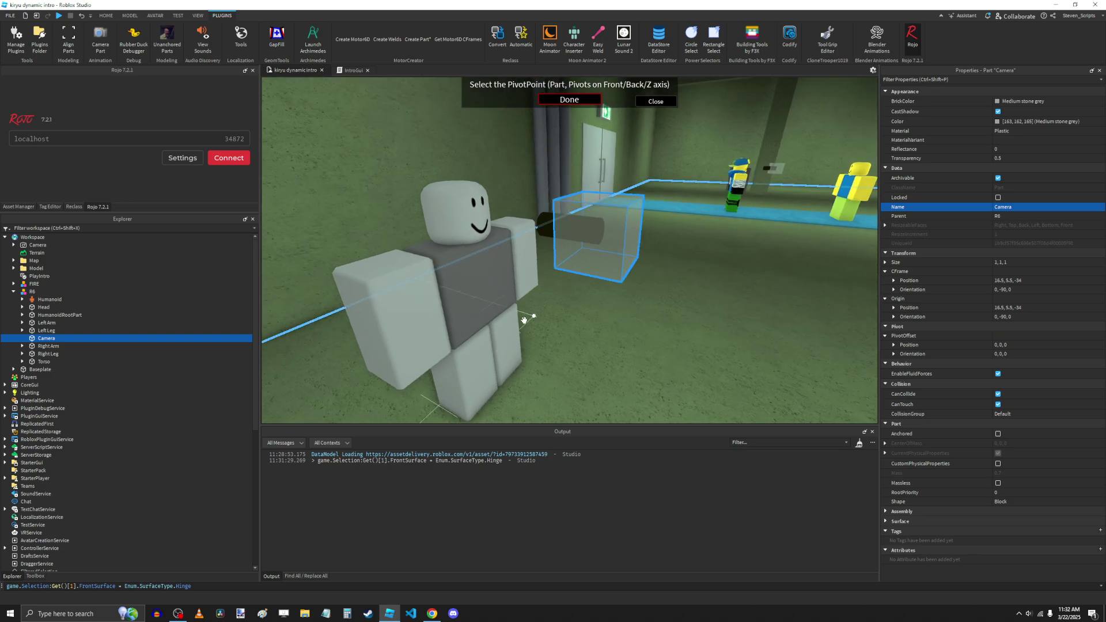
{"action": "left_click", "coordinate": [121, 344]}
{"action": "left_click", "coordinate": [118, 338]}
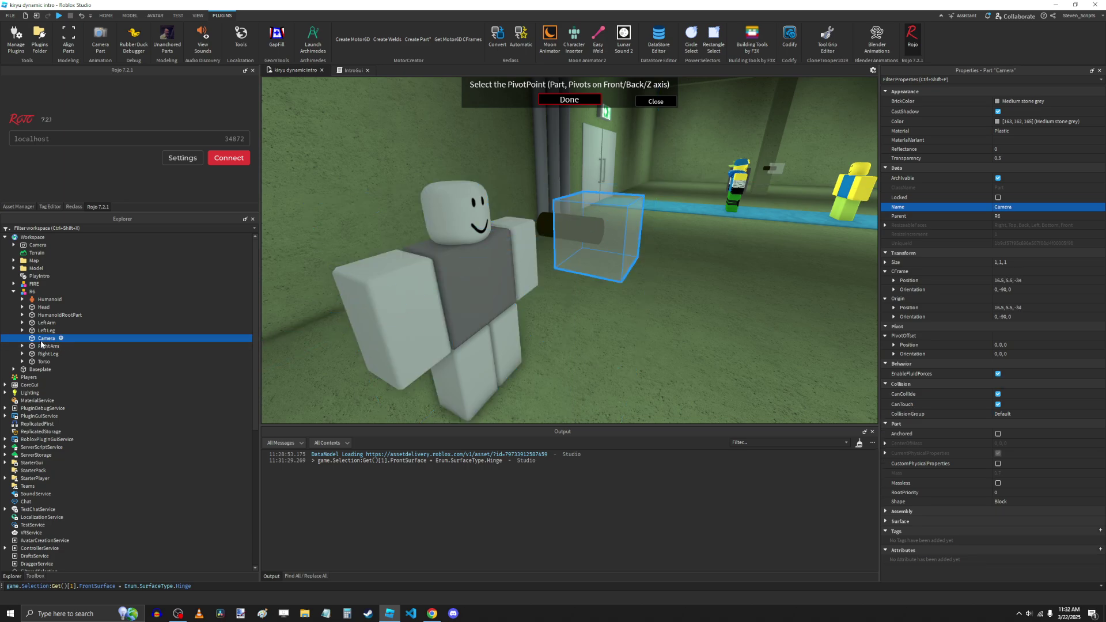
{"action": "key", "text": "ctrl+d"}
{"action": "left_click", "coordinate": [569, 100]}
- Delete the duplicate Camera part and close the Motor6D creator
{"action": "right_click_drag", "start_coordinate": [576, 204], "coordinate": [580, 212]}
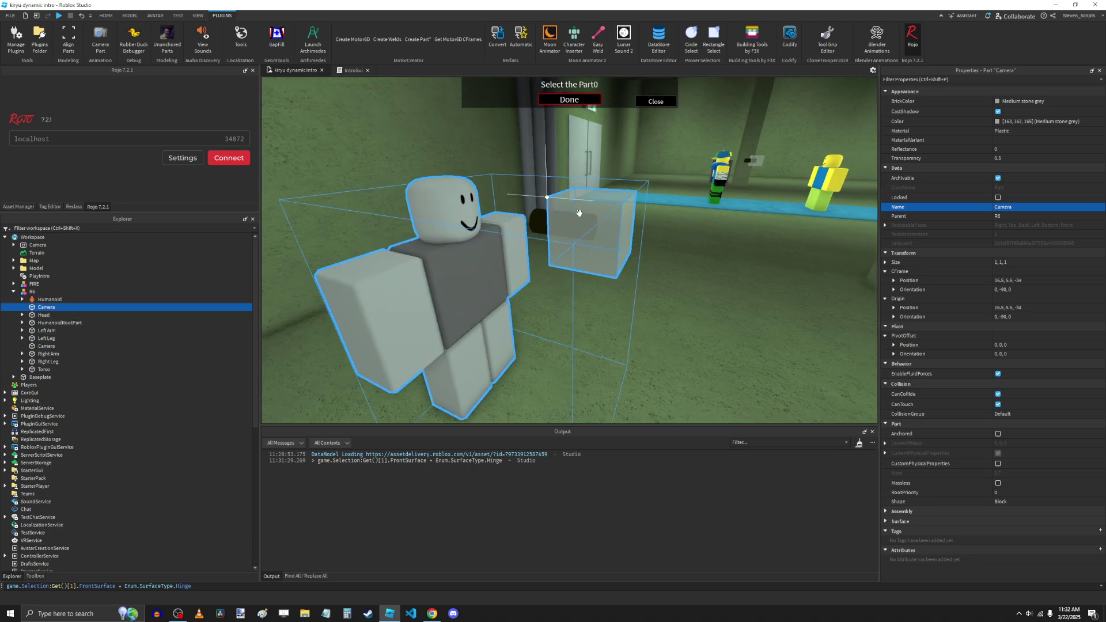
{"action": "key", "text": "Delete"}
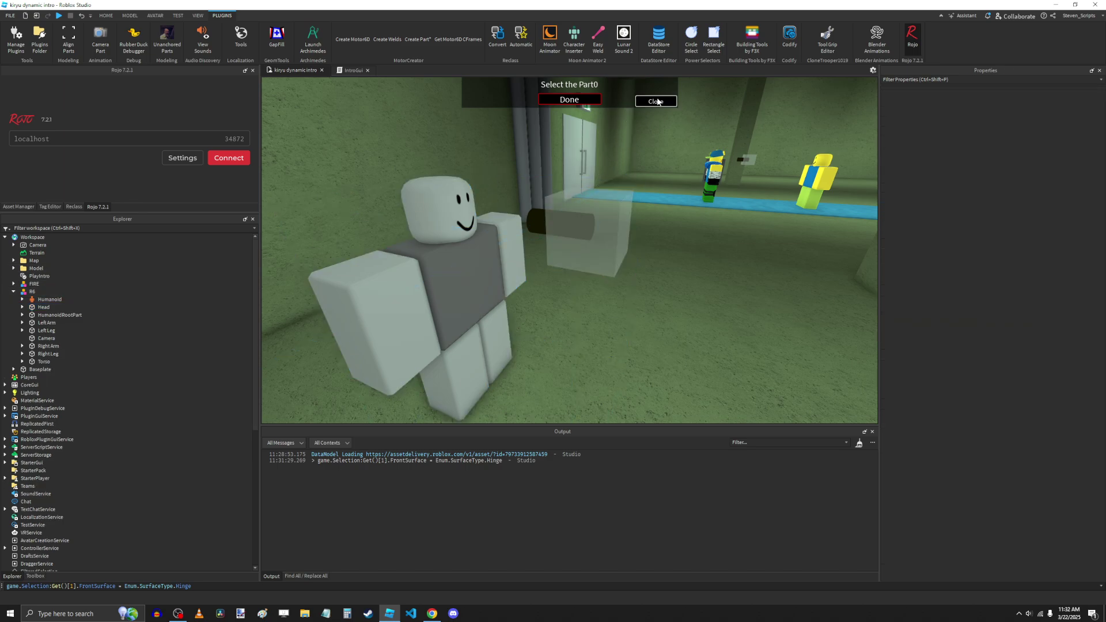
{"action": "left_click", "coordinate": [657, 101]}
- Open the R6 rig in Moon Animator and create a new rig animation for it
{"action": "key", "text": "w"}
{"action": "right_click_drag", "start_coordinate": [605, 162], "coordinate": [587, 254]}
{"action": "scroll", "coordinate": [594, 261], "scroll_direction": "down", "scroll_amount": 3}
{"action": "left_click", "coordinate": [538, 278]}
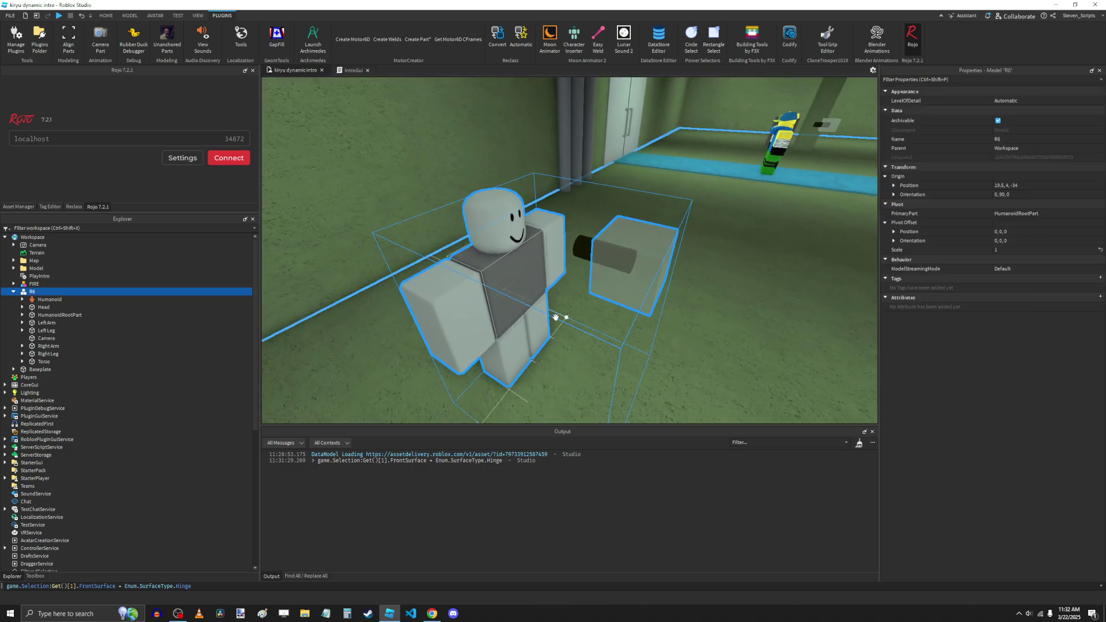
{"action": "scroll", "coordinate": [556, 317], "scroll_direction": "down", "scroll_amount": 2}
{"action": "right_click_drag", "start_coordinate": [556, 318], "coordinate": [586, 196]}
{"action": "left_click", "coordinate": [548, 47]}
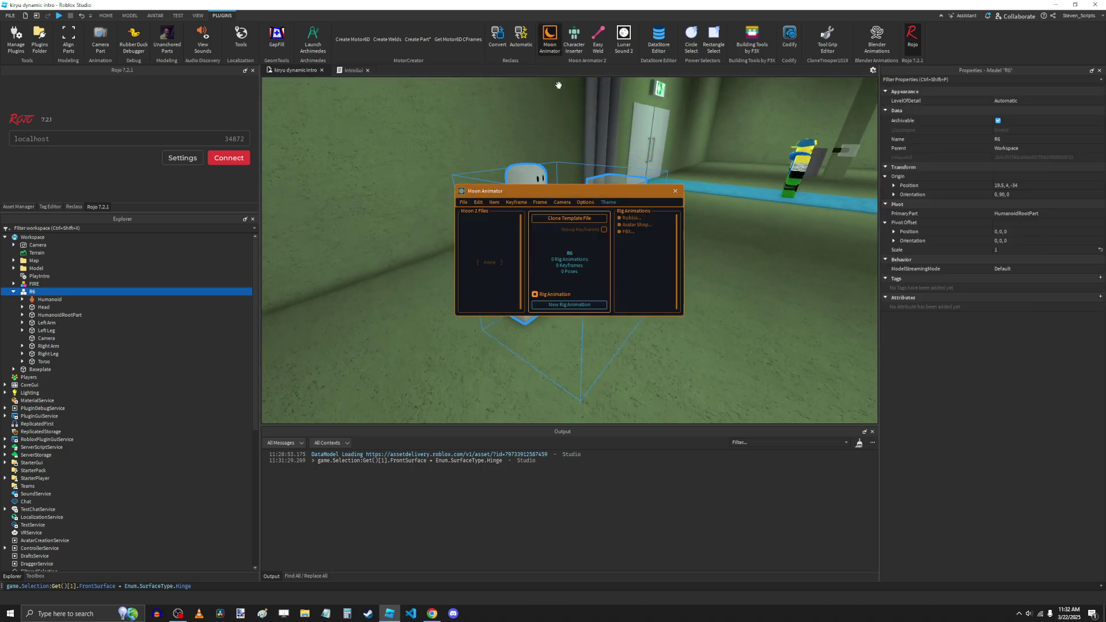
{"action": "left_click_drag", "start_coordinate": [633, 198], "coordinate": [820, 299]}
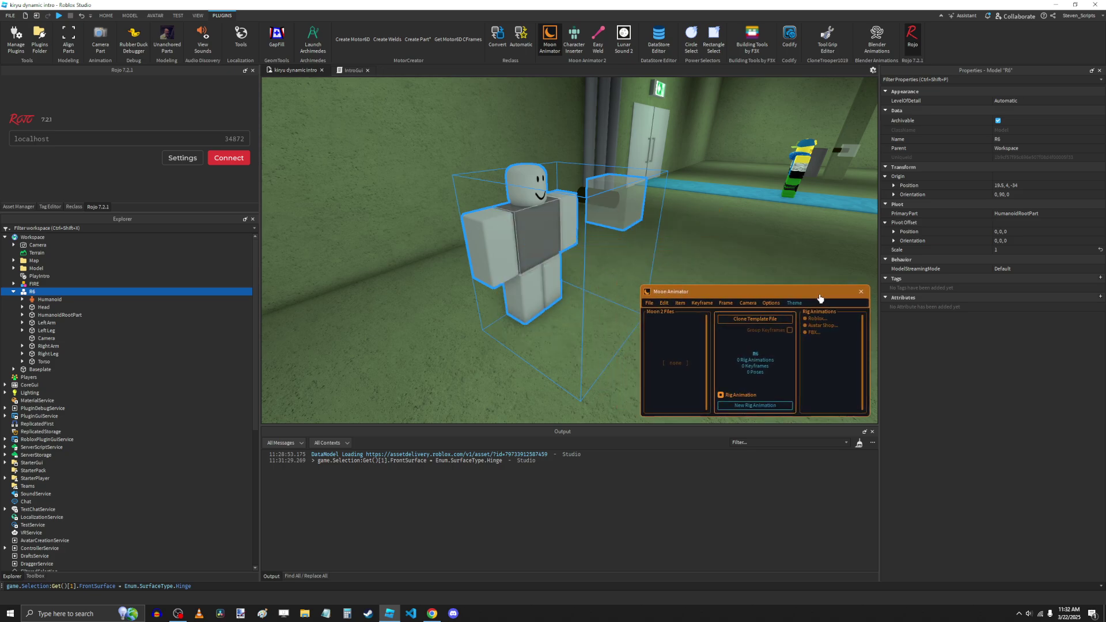
{"action": "left_click", "coordinate": [777, 408]}
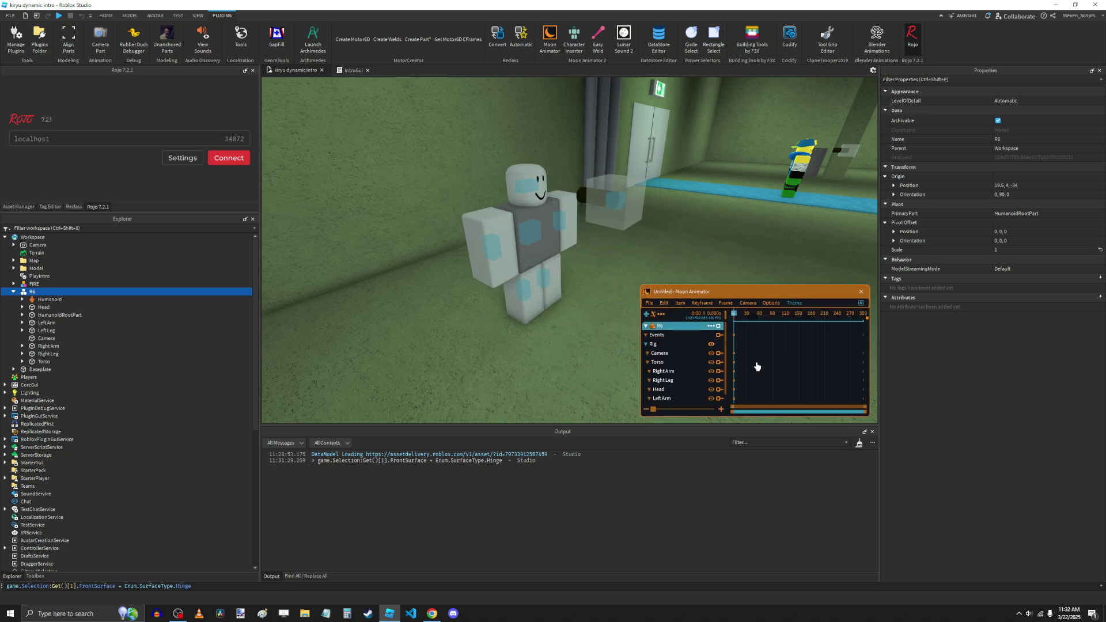
- Test the Camera part's joint by rotating it about two axes in the rig animation
{"action": "scroll", "coordinate": [560, 213], "scroll_direction": "up", "scroll_amount": 3}
{"action": "left_click", "coordinate": [753, 192]}
{"action": "right_click_drag", "start_coordinate": [754, 192], "coordinate": [752, 195]}
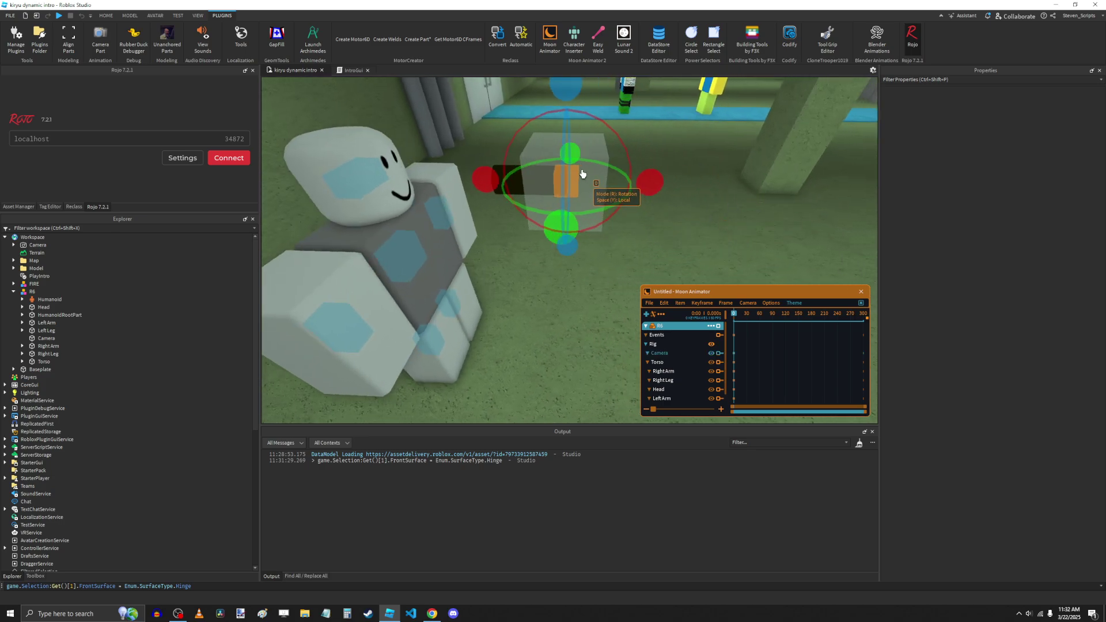
{"action": "left_click_drag", "start_coordinate": [571, 156], "coordinate": [542, 160]}
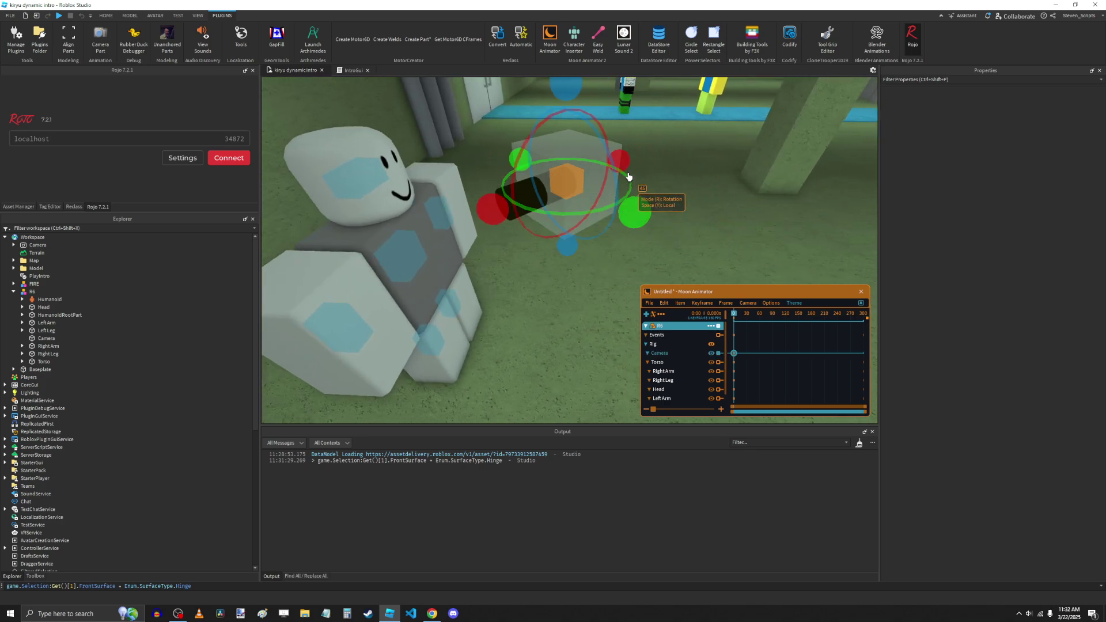
{"action": "left_click_drag", "start_coordinate": [627, 171], "coordinate": [588, 274]}
- Undo the test rotations of the Camera part and close the untitled rig animation
{"action": "key", "text": "ctrl+z"}
{"action": "key", "text": "ctrl+z"}
{"action": "key", "text": "s"}
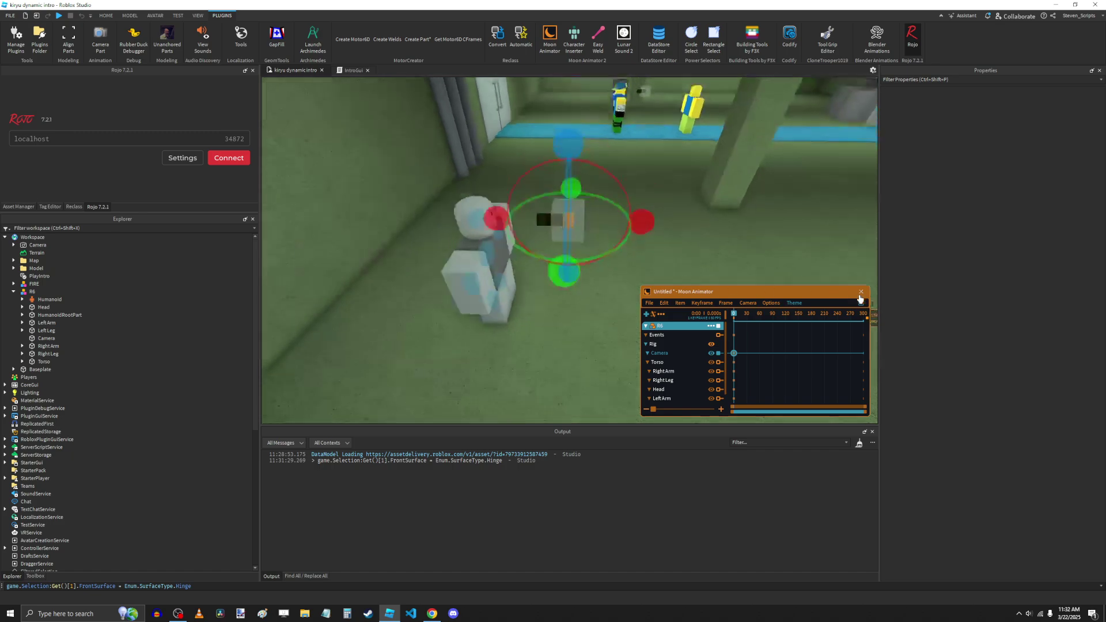
{"action": "key", "text": "w"}
{"action": "left_click", "coordinate": [860, 292]}
{"action": "left_click", "coordinate": [861, 345]}
- Reopen Moon Animator and deselect the R6 rig to list the Moon 2 files
{"action": "right_click_drag", "start_coordinate": [677, 287], "coordinate": [668, 282]}
{"action": "key", "text": "d"}
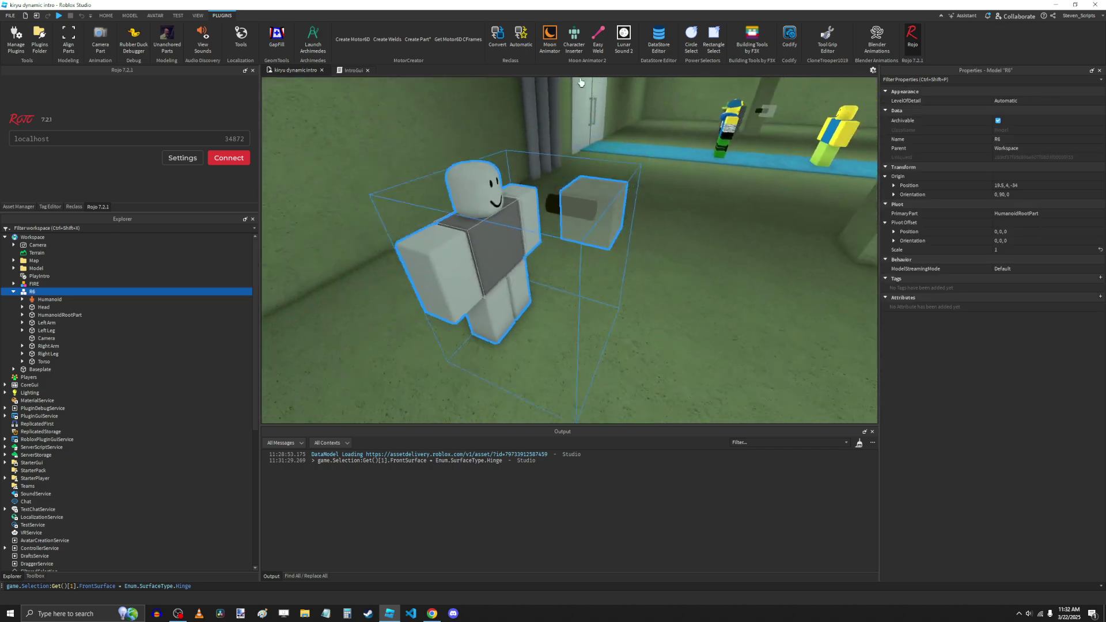
{"action": "left_click", "coordinate": [549, 44]}
{"action": "key", "text": "s"}
{"action": "right_click_drag", "start_coordinate": [698, 227], "coordinate": [699, 227]}
{"action": "key", "text": "w"}
{"action": "right_click_drag", "start_coordinate": [572, 287], "coordinate": [572, 287]}
{"action": "key", "text": "s"}
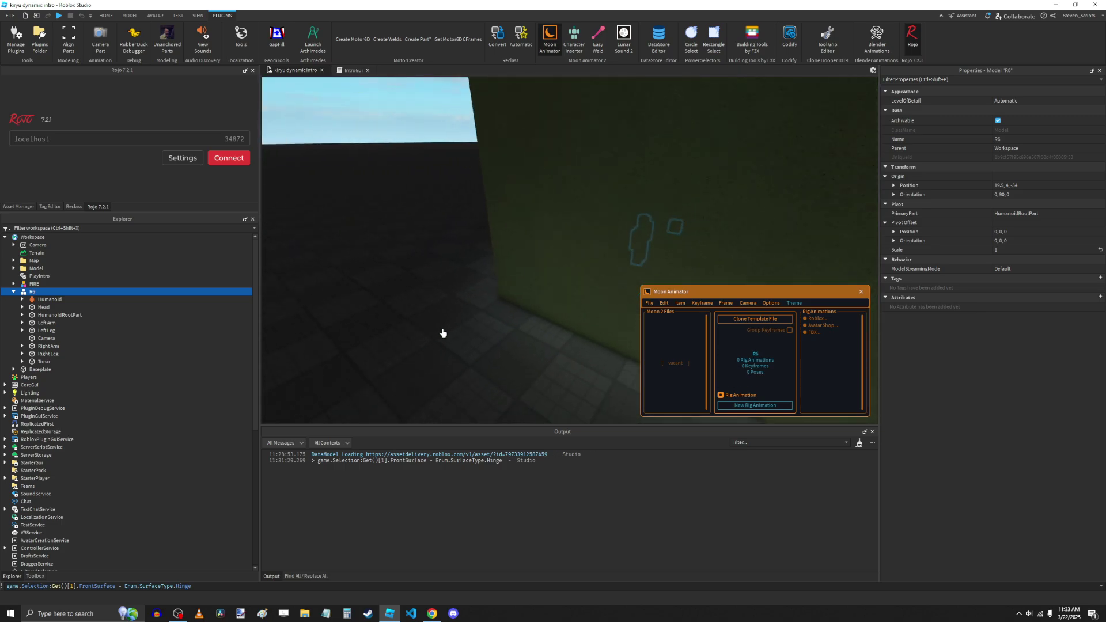
{"action": "key", "text": "w"}
{"action": "key", "text": "s"}
{"action": "left_click", "coordinate": [420, 329]}
{"action": "key", "text": "w"}
{"action": "scroll", "coordinate": [560, 301], "scroll_direction": "up", "scroll_amount": 4}
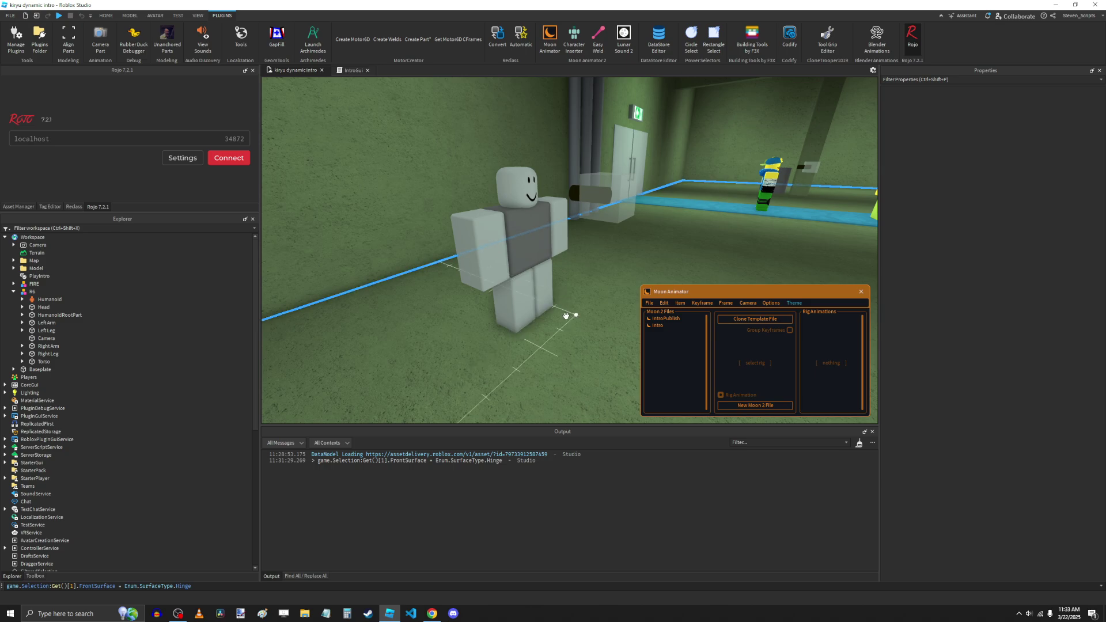
- Create a new Moon 2 file with nothing selected in the scene
{"action": "left_click", "coordinate": [535, 275]}
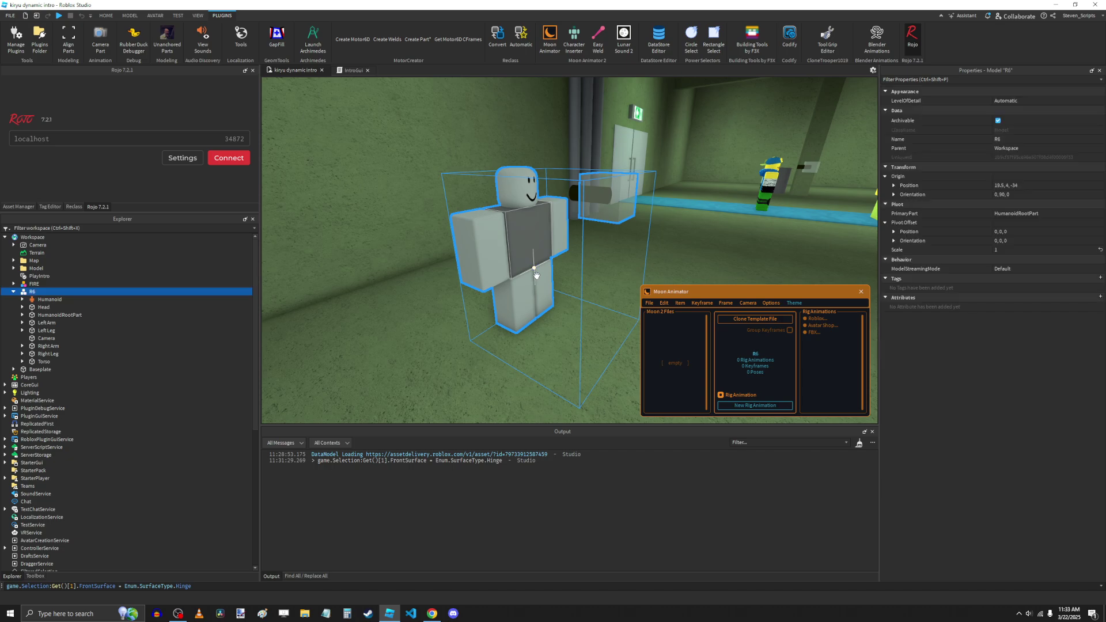
{"action": "scroll", "coordinate": [620, 284], "scroll_direction": "down", "scroll_amount": 6}
{"action": "left_click", "coordinate": [412, 329]}
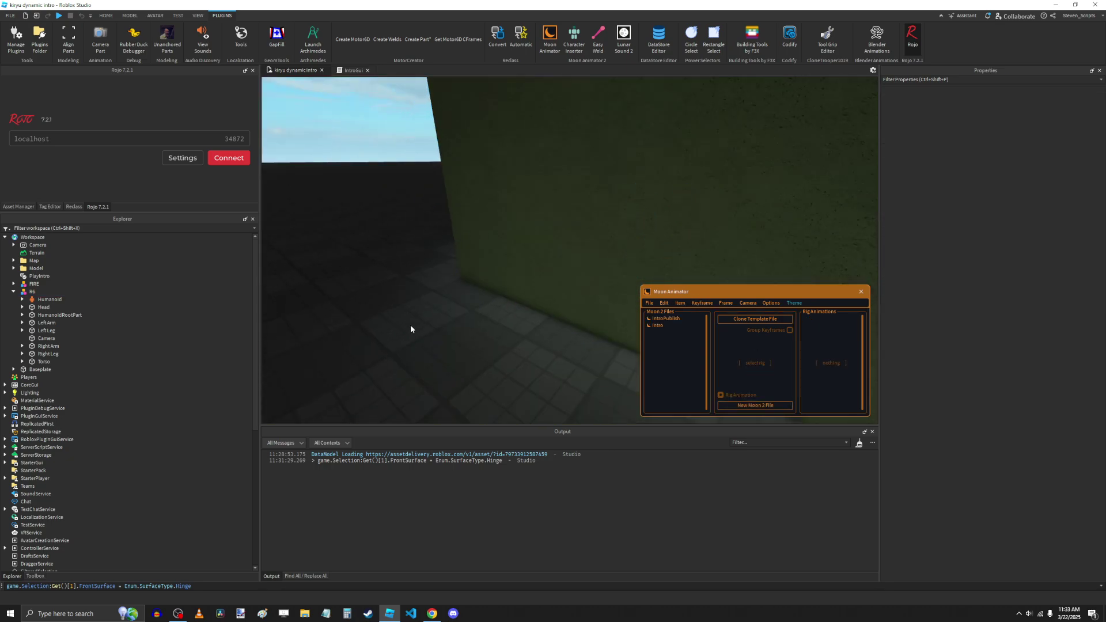
{"action": "scroll", "coordinate": [413, 328], "scroll_direction": "up", "scroll_amount": 6}
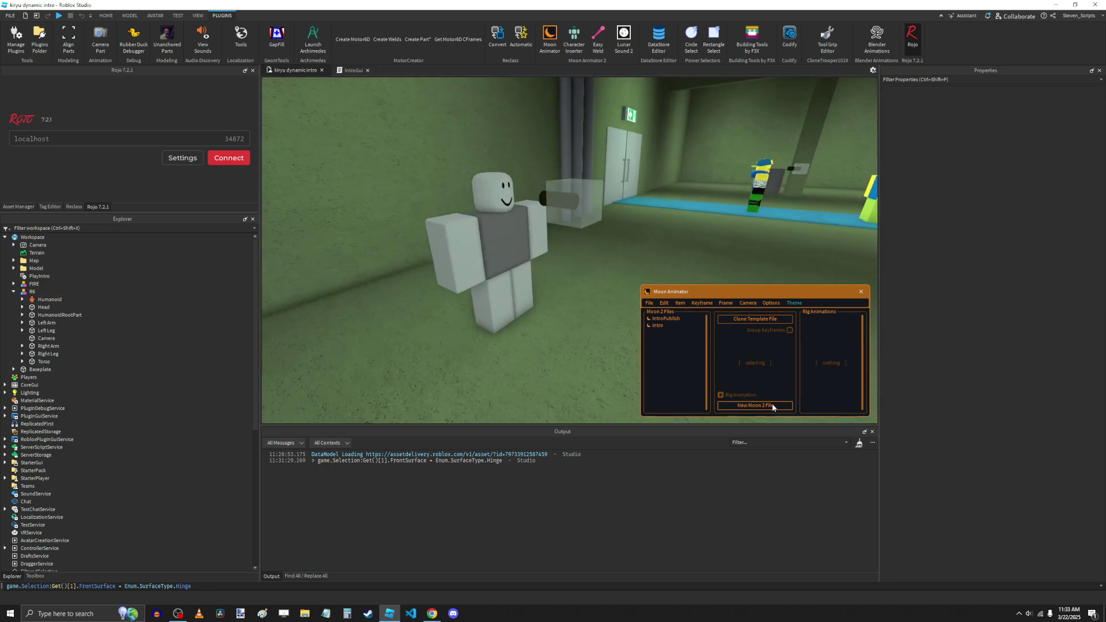
{"action": "left_click", "coordinate": [772, 405]}
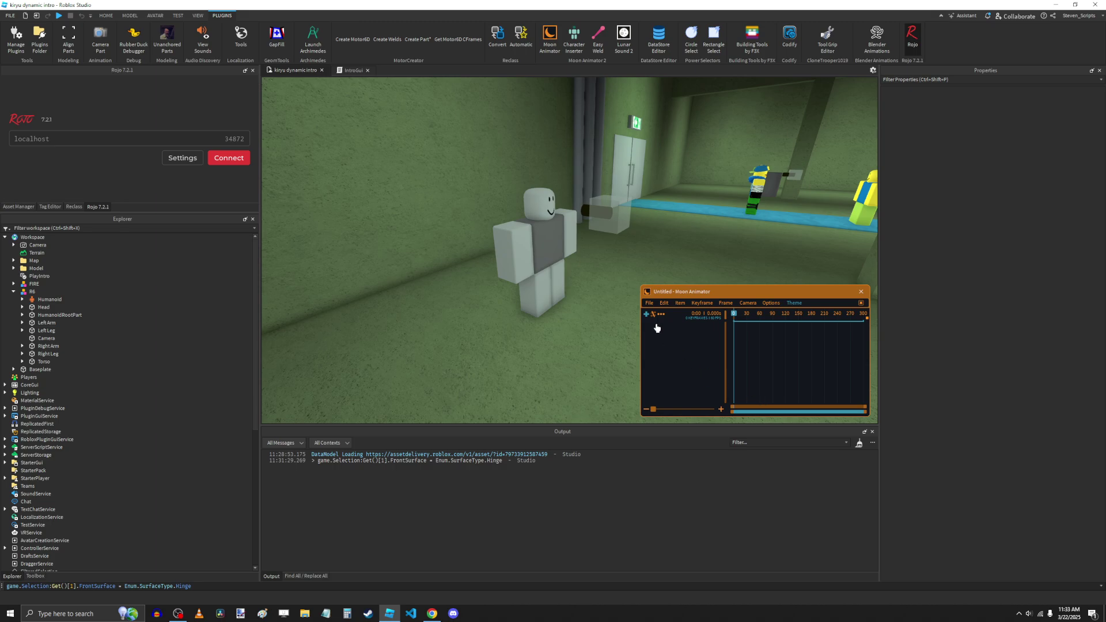
- Add the R6 rig as an item to the new Moon 2 file with its Rig property
{"action": "left_click", "coordinate": [647, 314]}
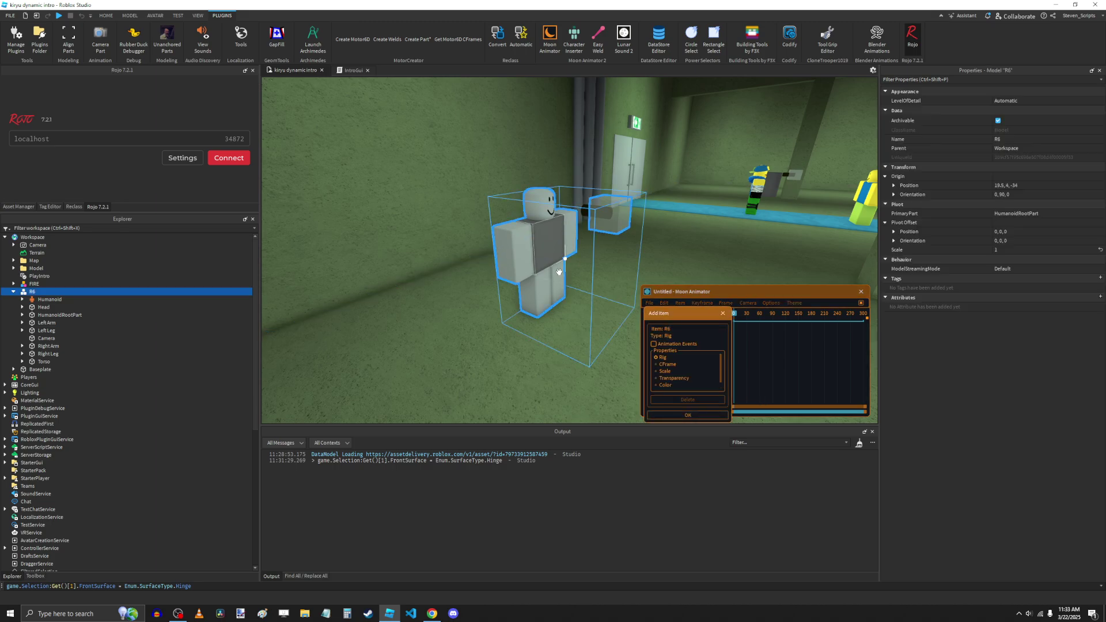
{"action": "left_click", "coordinate": [722, 315]}
{"action": "left_click", "coordinate": [647, 316]}
{"action": "left_click", "coordinate": [550, 253]}
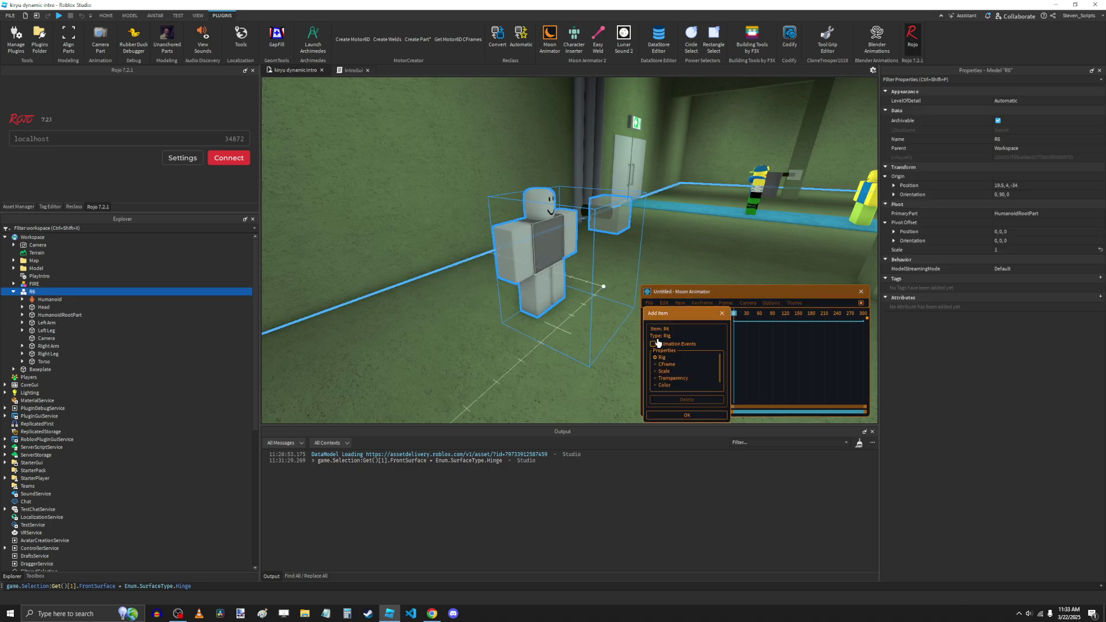
{"action": "left_click", "coordinate": [703, 415]}
- Add a Camera item to the animation and include its AttachToPart property
{"action": "scroll", "coordinate": [697, 231], "scroll_direction": "up", "scroll_amount": 5}
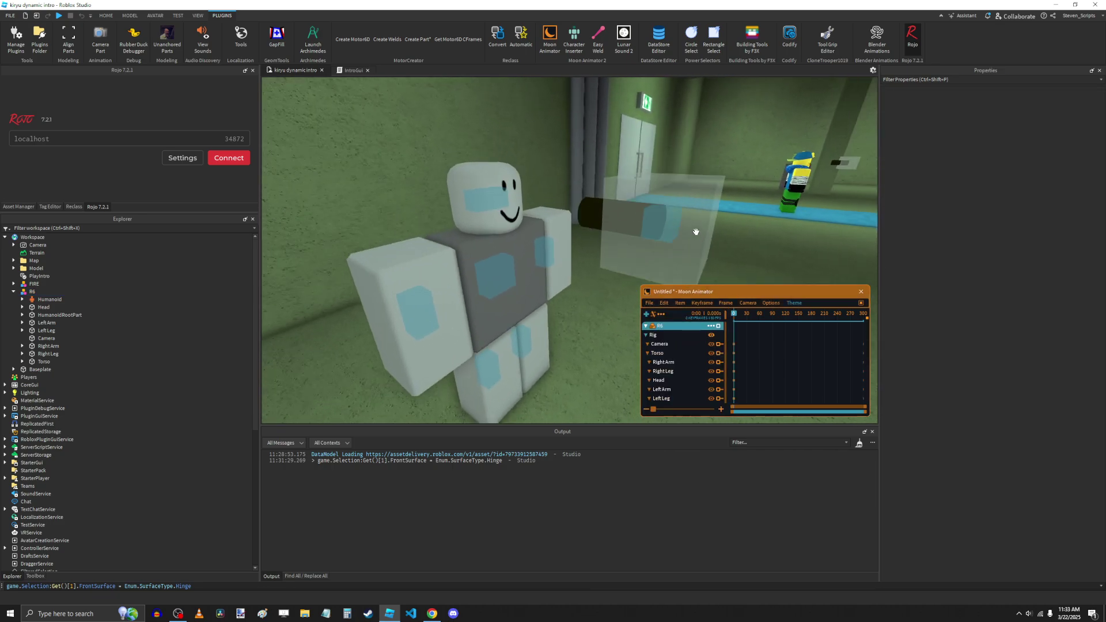
{"action": "scroll", "coordinate": [696, 232], "scroll_direction": "down", "scroll_amount": 4}
{"action": "left_click", "coordinate": [747, 303]}
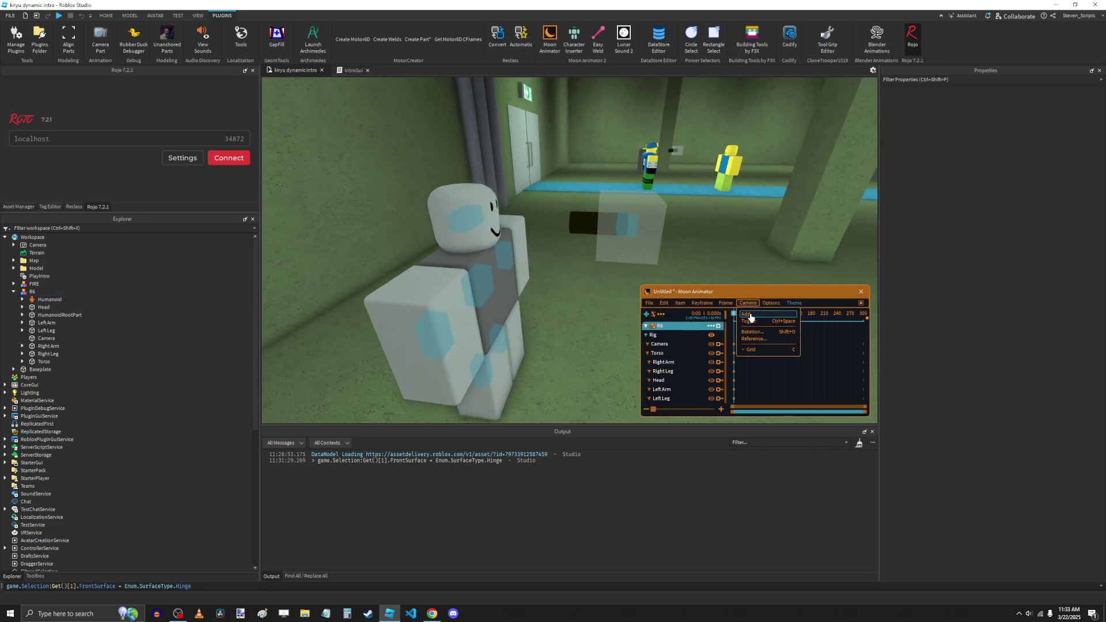
{"action": "left_click", "coordinate": [747, 315]}
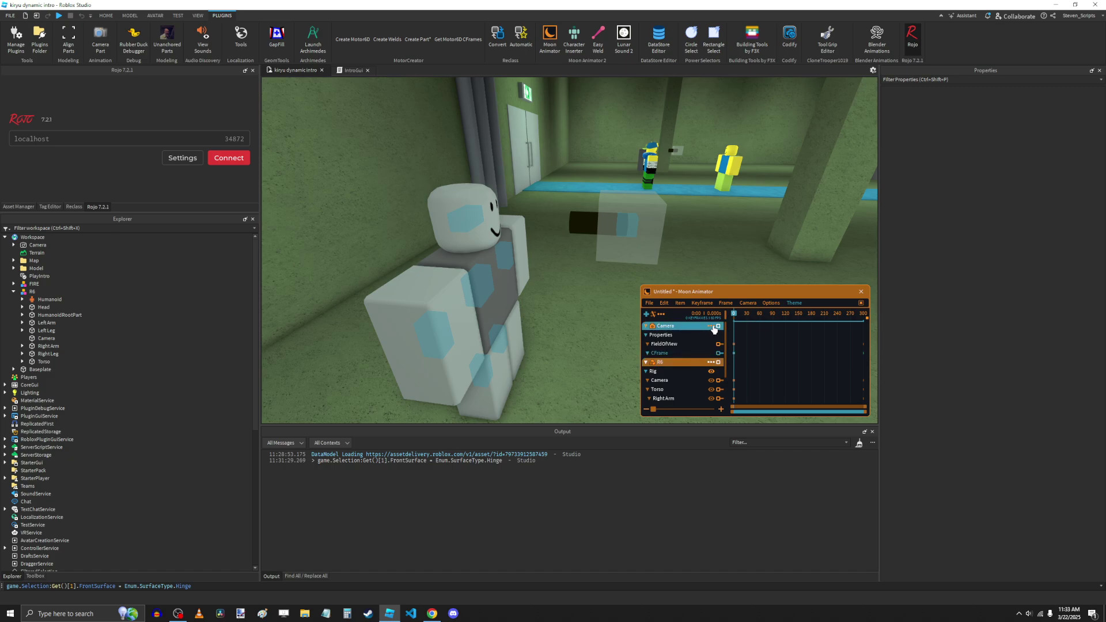
{"action": "left_click", "coordinate": [712, 327]}
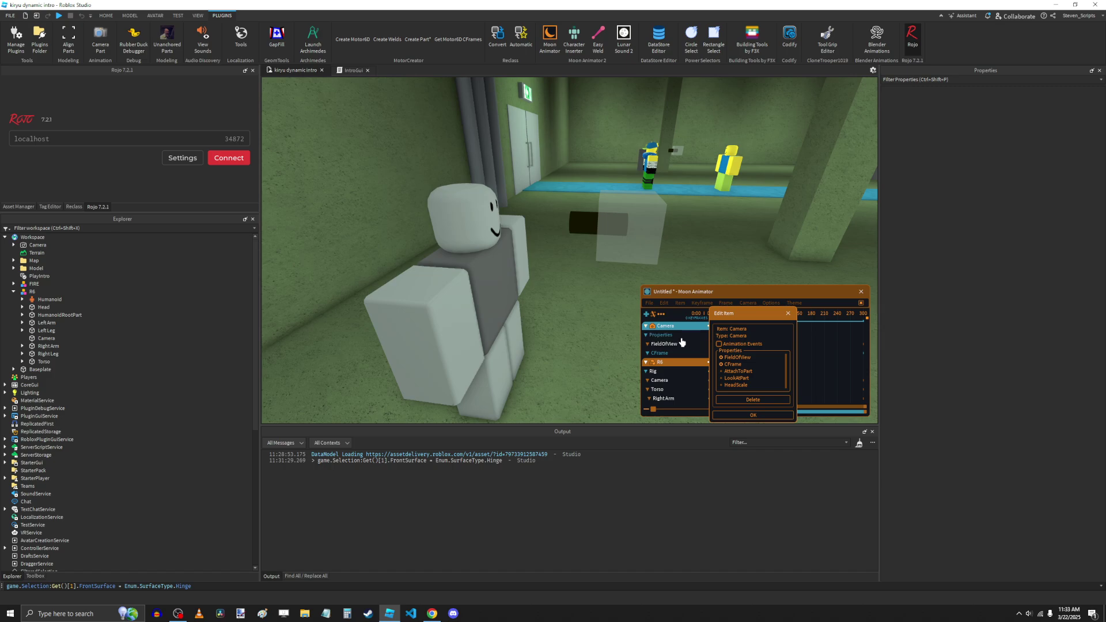
{"action": "left_click", "coordinate": [750, 413]}
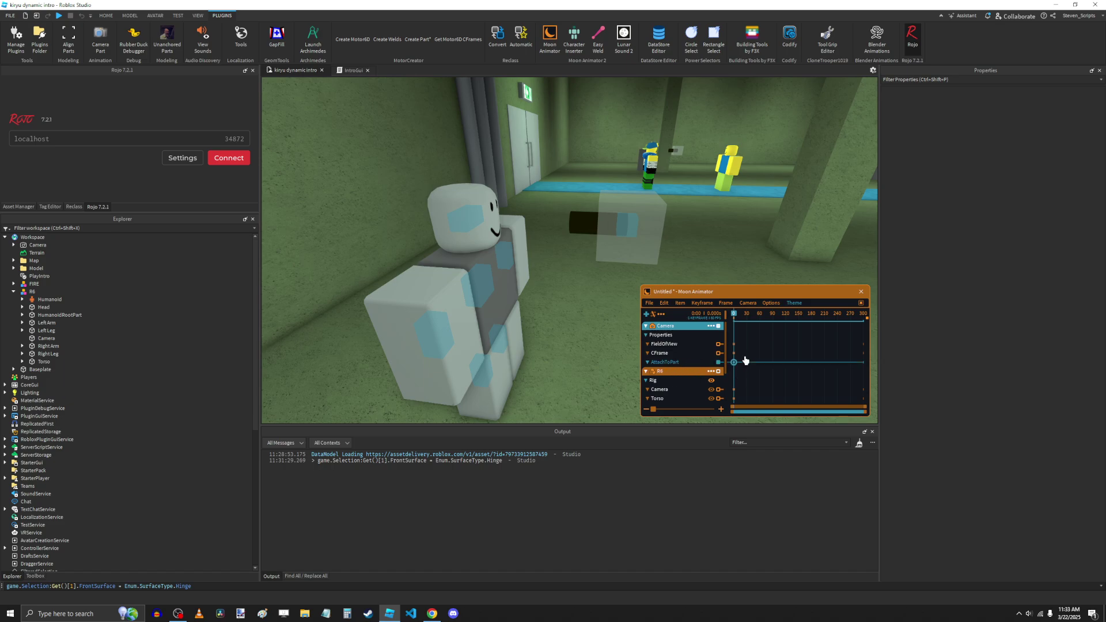
- Set the AttachToPart keyframe's instance at frame 0 to the R6 rig's Camera part
{"action": "key", "text": "5"}
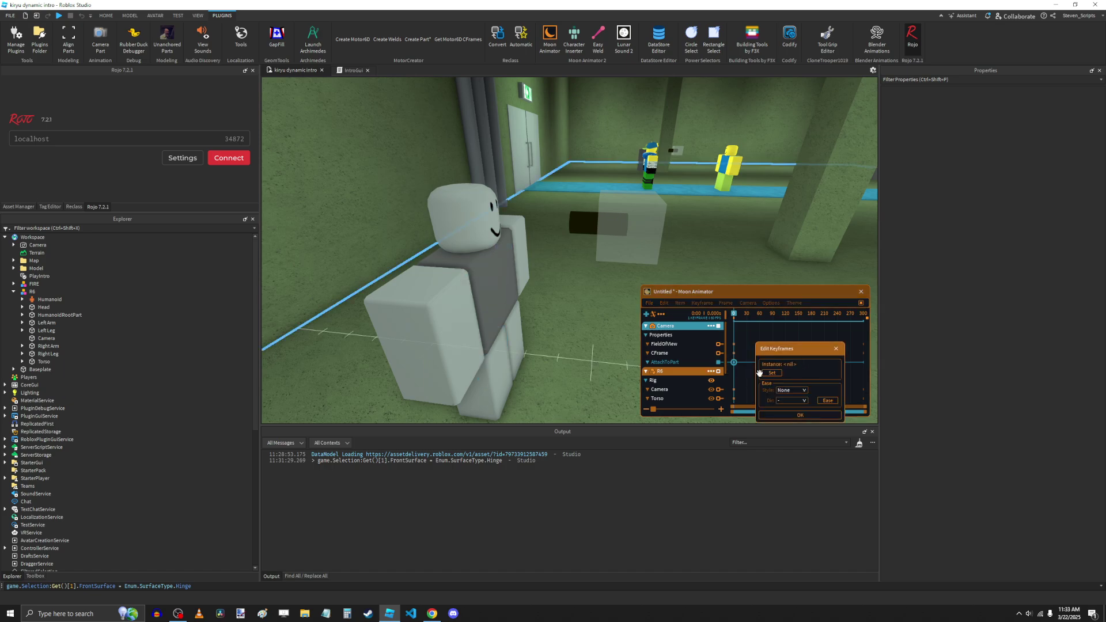
{"action": "left_click_drag", "start_coordinate": [796, 352], "coordinate": [800, 335]}
{"action": "right_click_drag", "start_coordinate": [645, 234], "coordinate": [612, 240]}
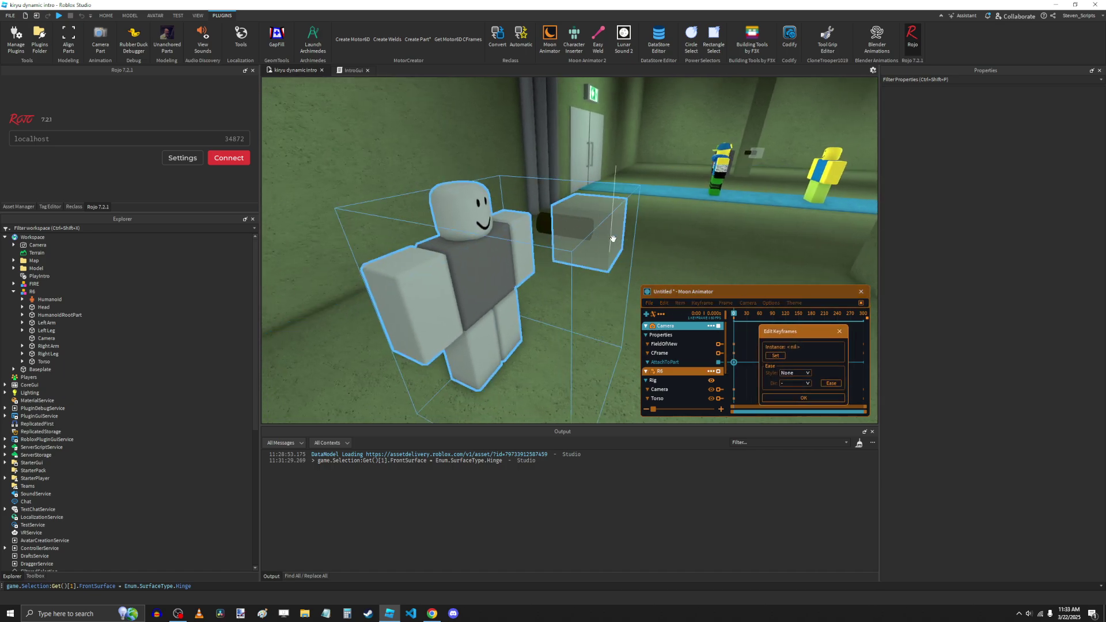
{"action": "left_click", "coordinate": [593, 237], "text": "alt"}
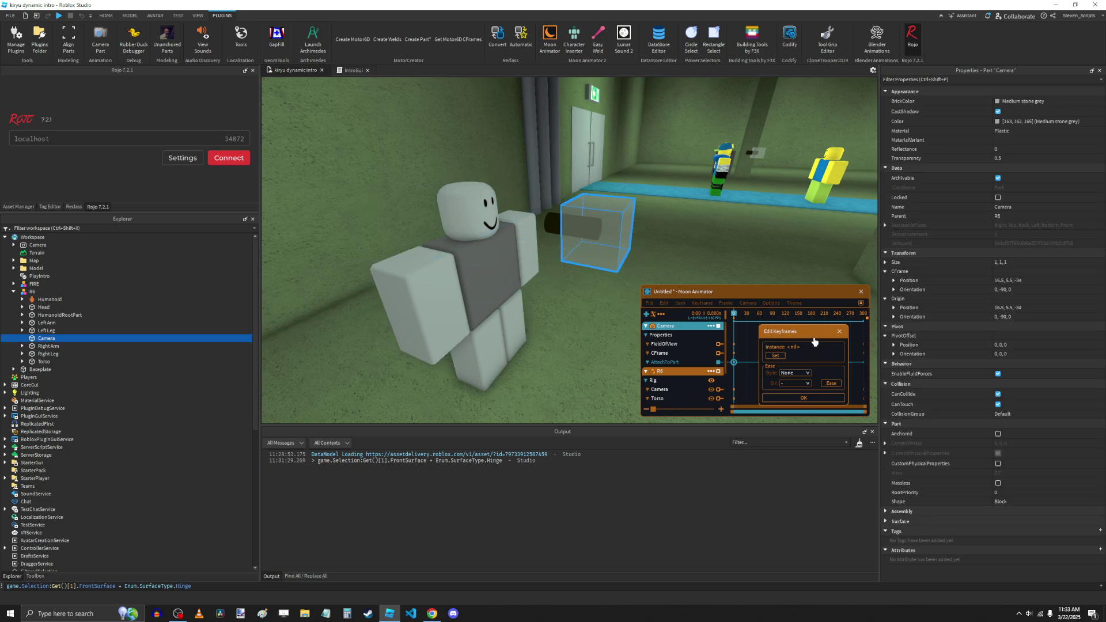
{"action": "left_click", "coordinate": [776, 356]}
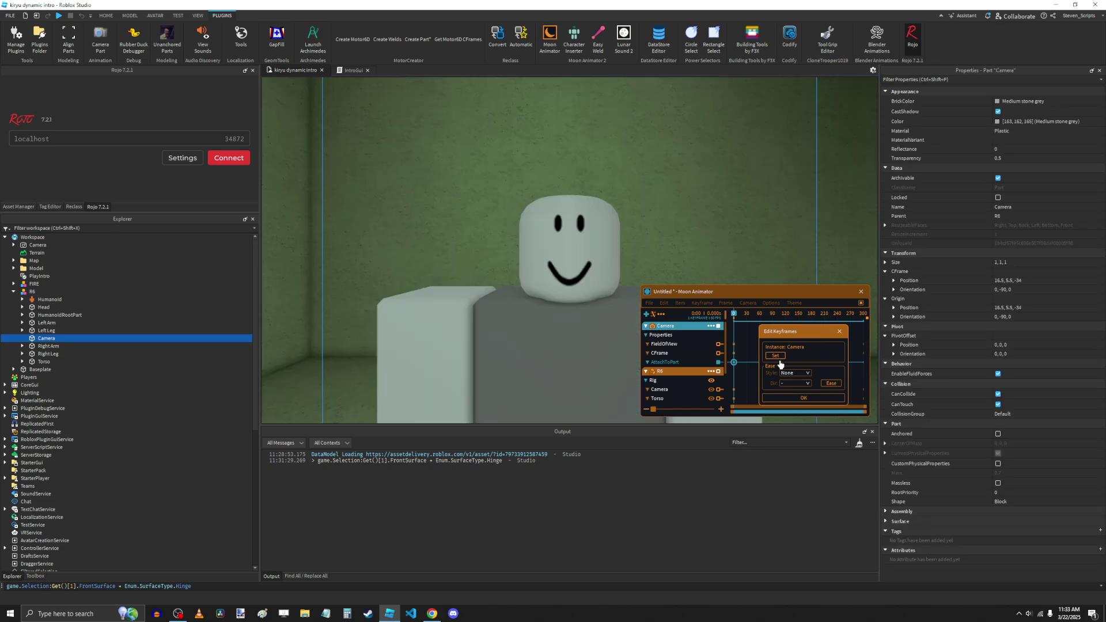
{"action": "left_click", "coordinate": [803, 398]}
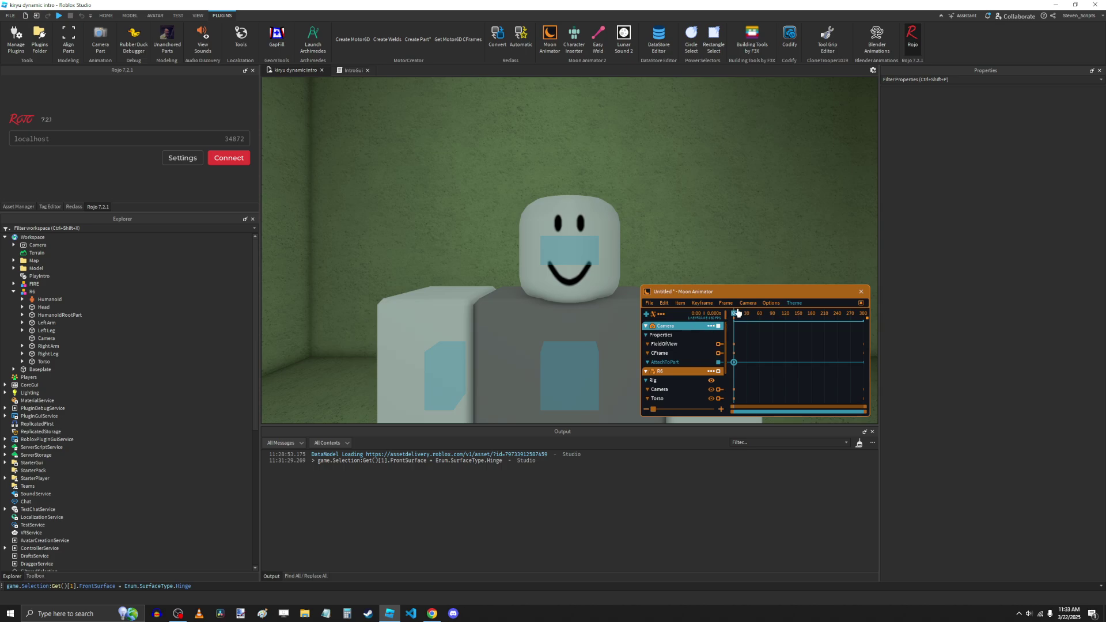
- Keyframe the rig's Camera part at frame 79 by moving it sideways away from the head
{"action": "key", "text": "s"}
{"action": "mouse_move", "coordinate": [696, 266]}
{"action": "right_mouse_down"}
{"action": "mouse_move", "coordinate": [684, 250]}
{"action": "mouse_move", "coordinate": [714, 278]}
{"action": "right_mouse_up"}
{"action": "key", "text": "a"}
{"action": "key", "text": "s"}
{"action": "key", "text": "w"}
{"action": "key", "text": "d"}
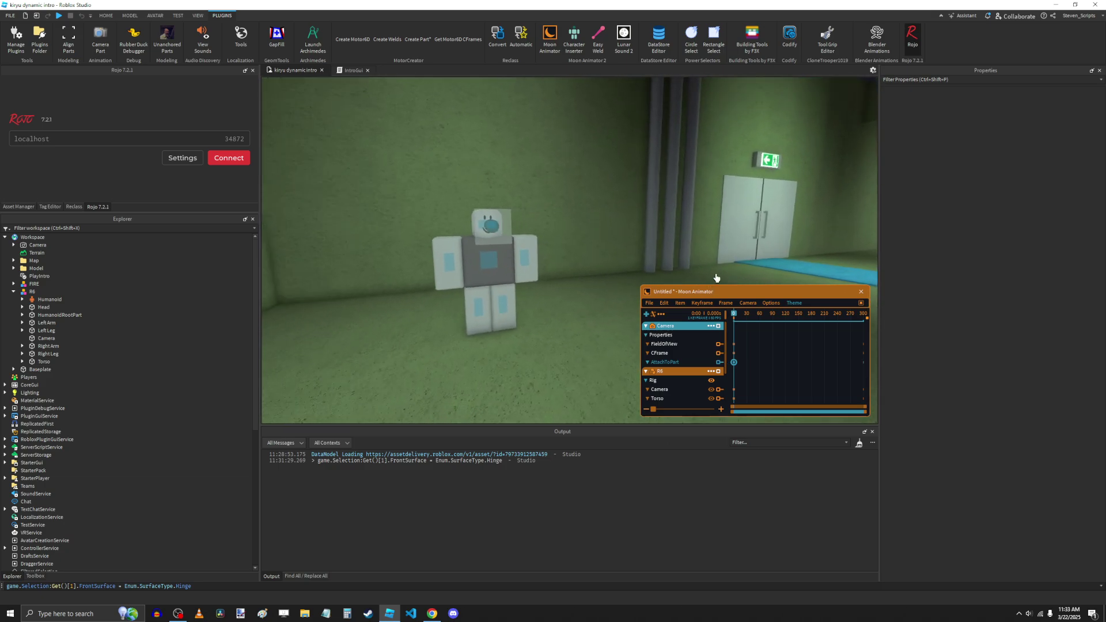
{"action": "scroll", "coordinate": [700, 361], "scroll_direction": "down", "scroll_amount": 3}
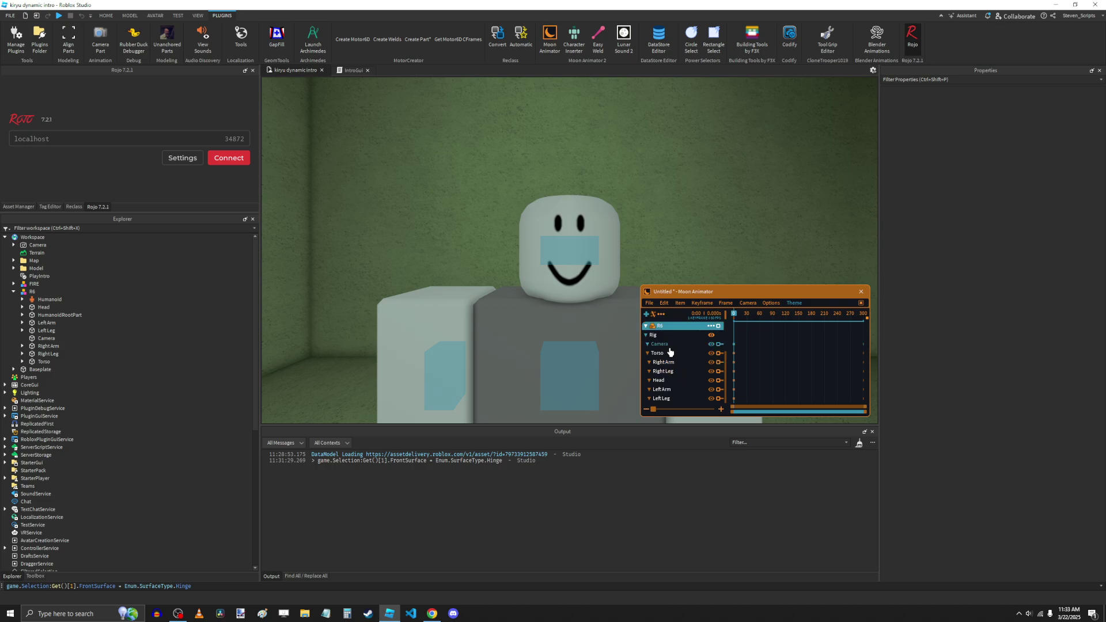
{"action": "right_click_drag", "start_coordinate": [714, 279], "coordinate": [714, 279]}
{"action": "key", "text": "s"}
{"action": "key", "text": "r"}
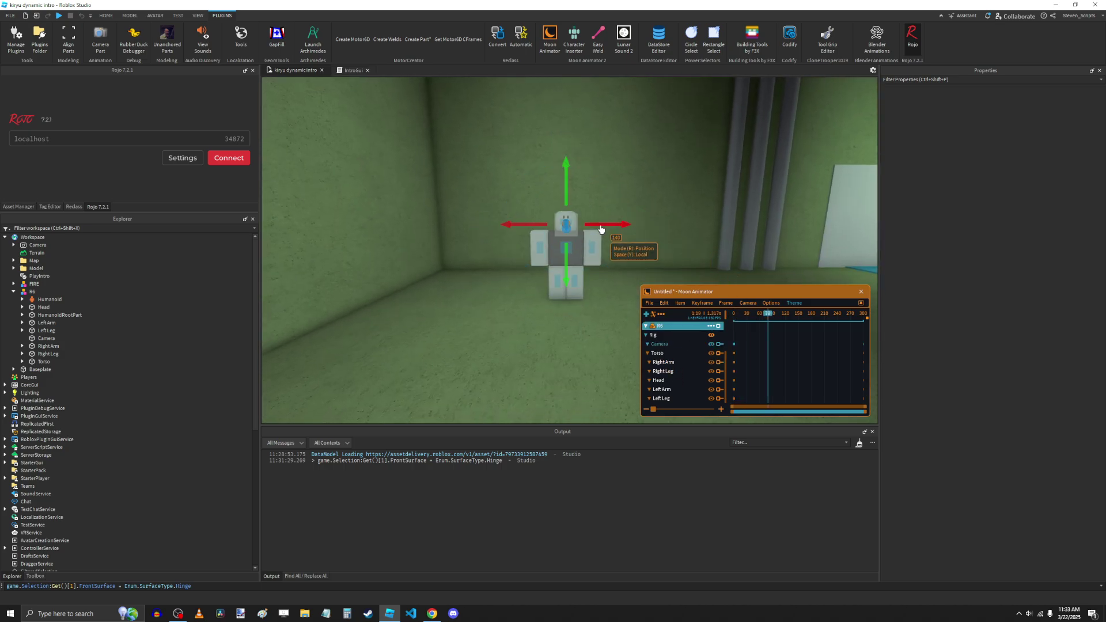
{"action": "left_click_drag", "start_coordinate": [602, 230], "coordinate": [723, 244]}
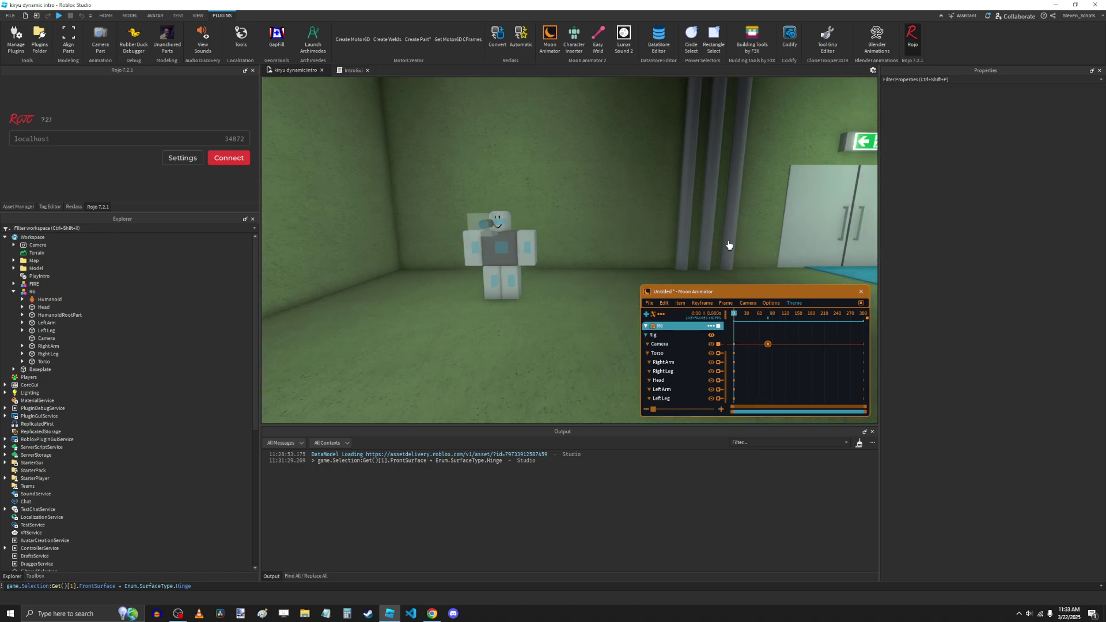
- Rotate the rig's Camera part at frame 79 and preview the animation through the attached camera
{"action": "key", "text": "v"}
{"action": "key", "text": "space"}
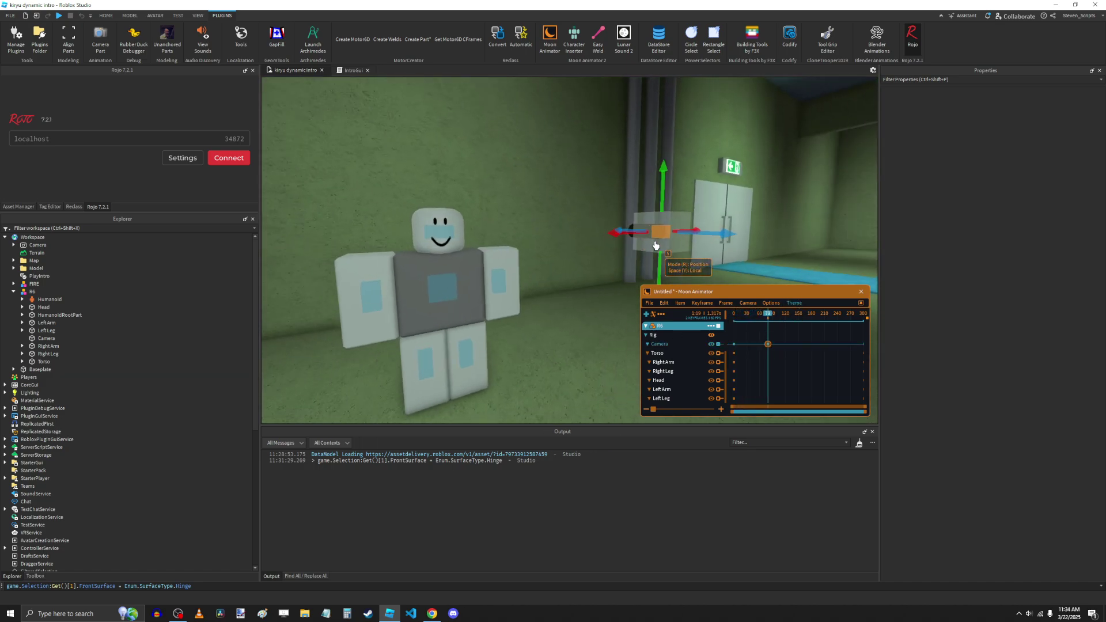
{"action": "right_click_drag", "start_coordinate": [654, 247], "coordinate": [654, 247]}
{"action": "key", "text": "r"}
{"action": "left_click_drag", "start_coordinate": [706, 227], "coordinate": [800, 212]}
{"action": "key", "text": "v"}
{"action": "key", "text": "space"}
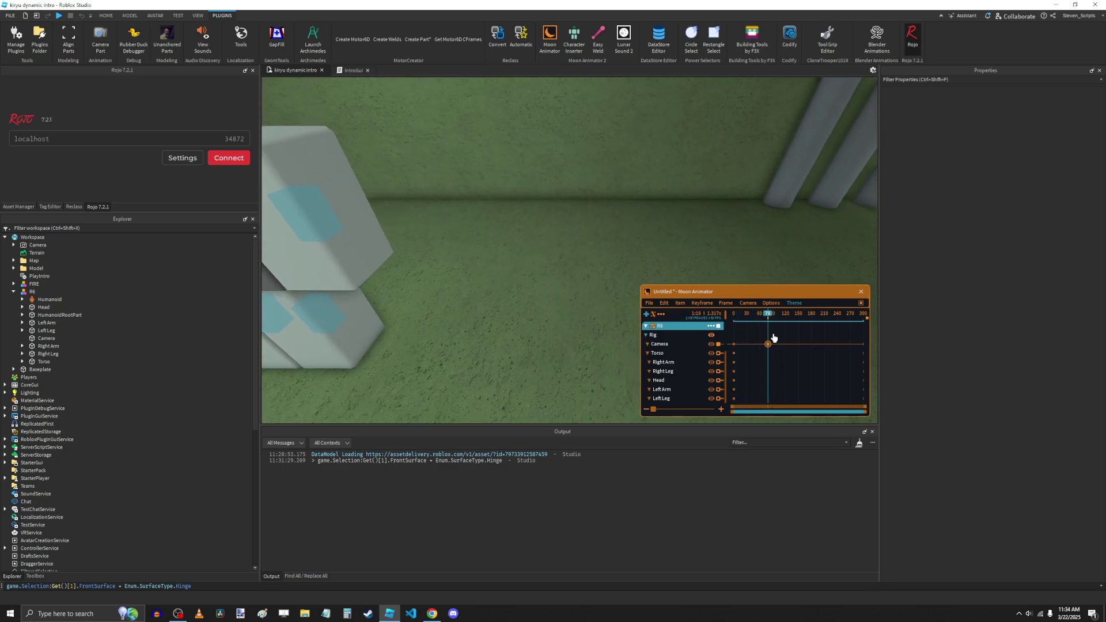
- Return the playhead to frame 0 and close Moon Animator without saving the file
{"action": "left_click_drag", "start_coordinate": [753, 315], "coordinate": [663, 315]}
{"action": "scroll", "coordinate": [663, 363], "scroll_direction": "up", "scroll_amount": 3}
{"action": "left_click", "coordinate": [860, 293]}
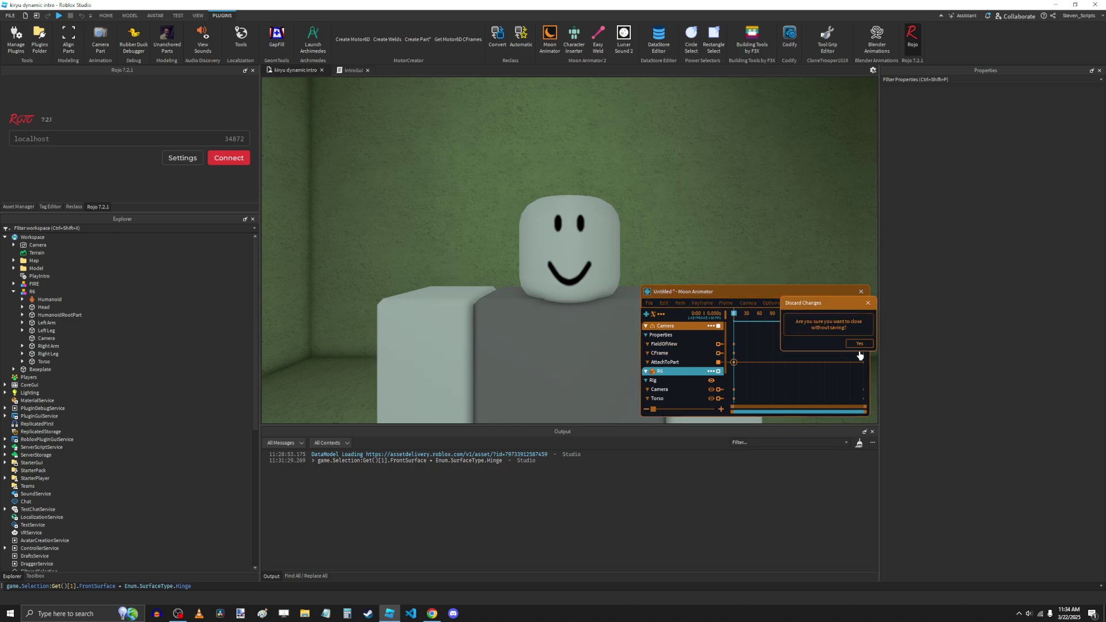
{"action": "left_click", "coordinate": [859, 344]}
- Generate an R6 block avatar rig on the open floor away from the existing R6 rig
{"action": "right_click_drag", "start_coordinate": [646, 290], "coordinate": [583, 275]}
{"action": "key", "text": "w"}
{"action": "key", "text": "q"}
{"action": "key", "text": "e"}
{"action": "key", "text": "d"}
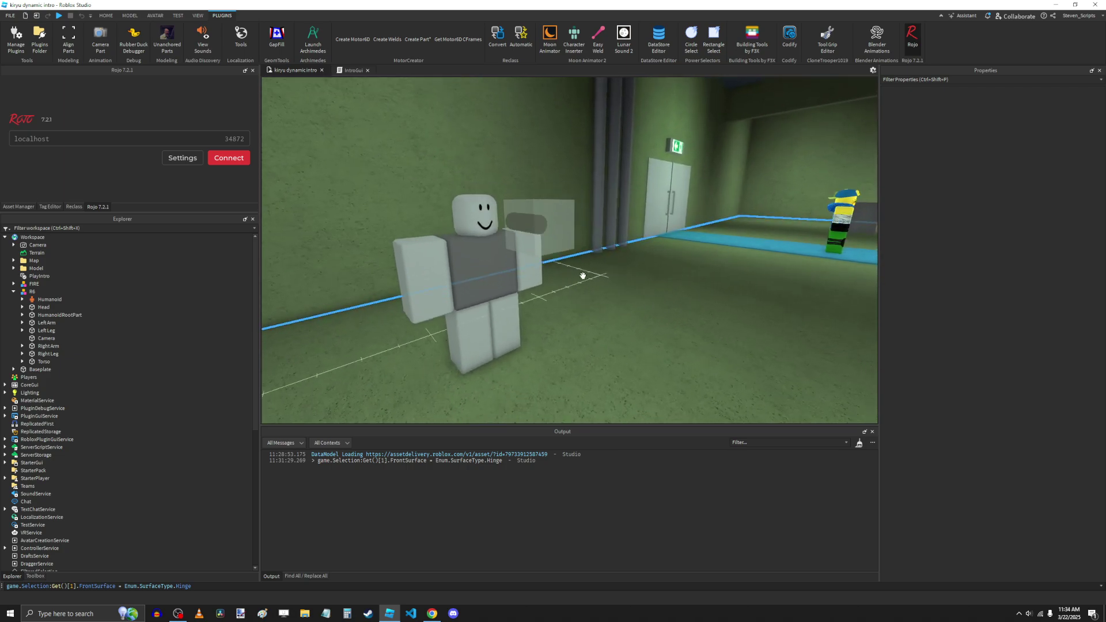
{"action": "key", "text": "e"}
{"action": "left_click", "coordinate": [141, 15]}
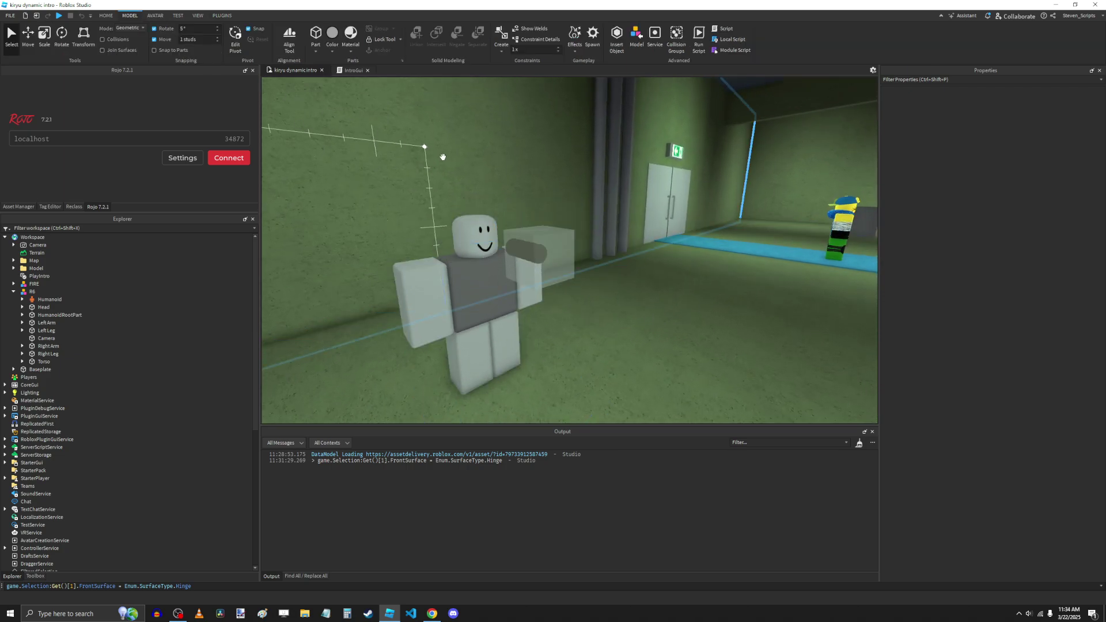
{"action": "left_click", "coordinate": [494, 333]}
{"action": "left_click_drag", "start_coordinate": [494, 333], "coordinate": [666, 246]}
{"action": "key", "text": "a"}
{"action": "key", "text": "w"}
{"action": "left_click", "coordinate": [639, 288]}
{"action": "key", "text": "d"}
{"action": "key", "text": "s"}
{"action": "right_click_drag", "start_coordinate": [594, 278], "coordinate": [567, 285]}
{"action": "key", "text": "w"}
{"action": "left_click", "coordinate": [157, 16]}
{"action": "right_click_drag", "start_coordinate": [468, 200], "coordinate": [482, 207]}
{"action": "key", "text": "e"}
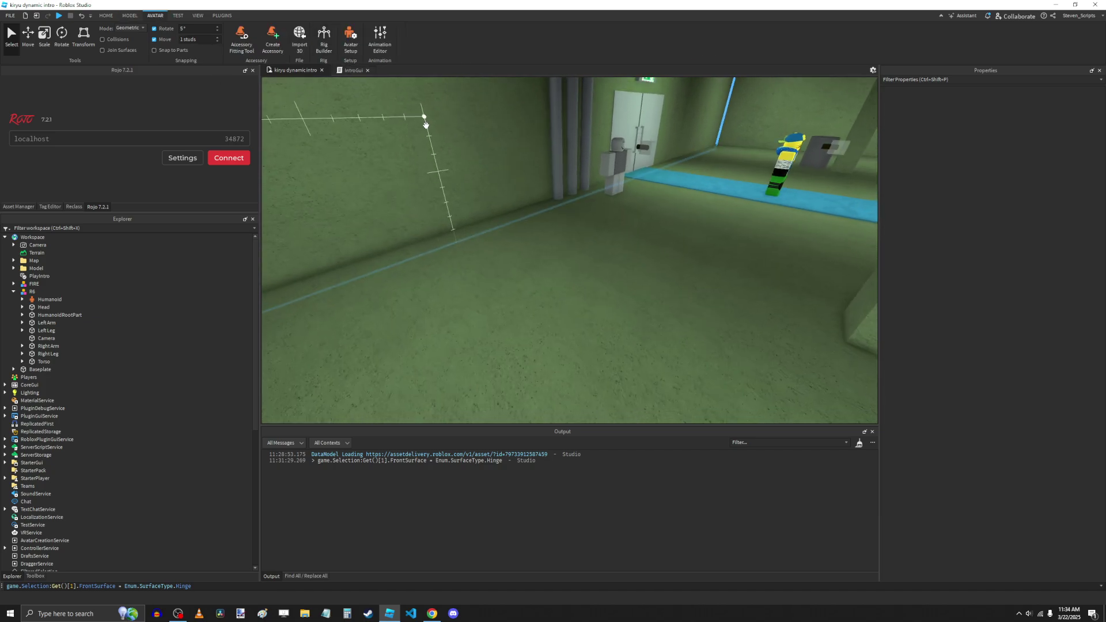
{"action": "left_click", "coordinate": [326, 47]}
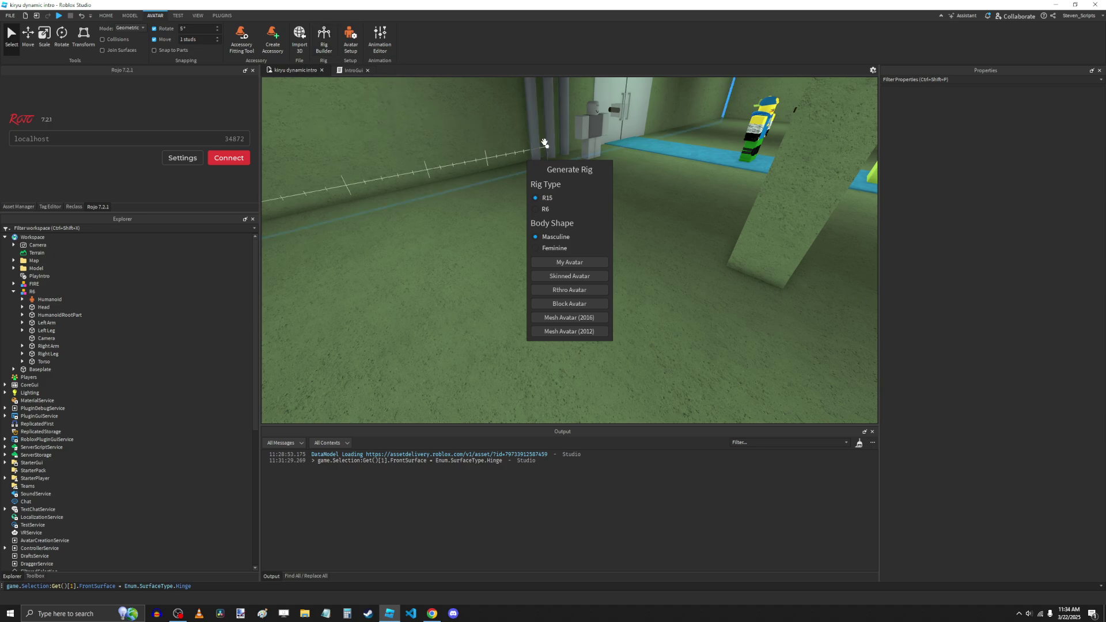
{"action": "left_click_drag", "start_coordinate": [544, 143], "coordinate": [648, 199]}
{"action": "right_click_drag", "start_coordinate": [649, 199], "coordinate": [538, 216]}
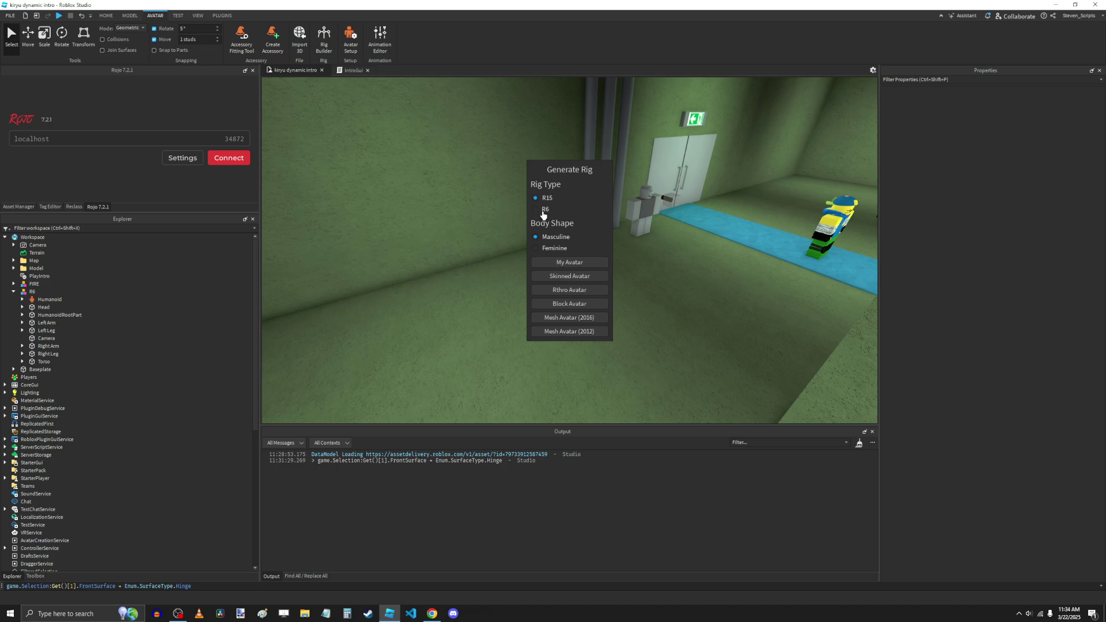
{"action": "right_click_drag", "start_coordinate": [622, 314], "coordinate": [587, 309]}
{"action": "left_click", "coordinate": [569, 303]}
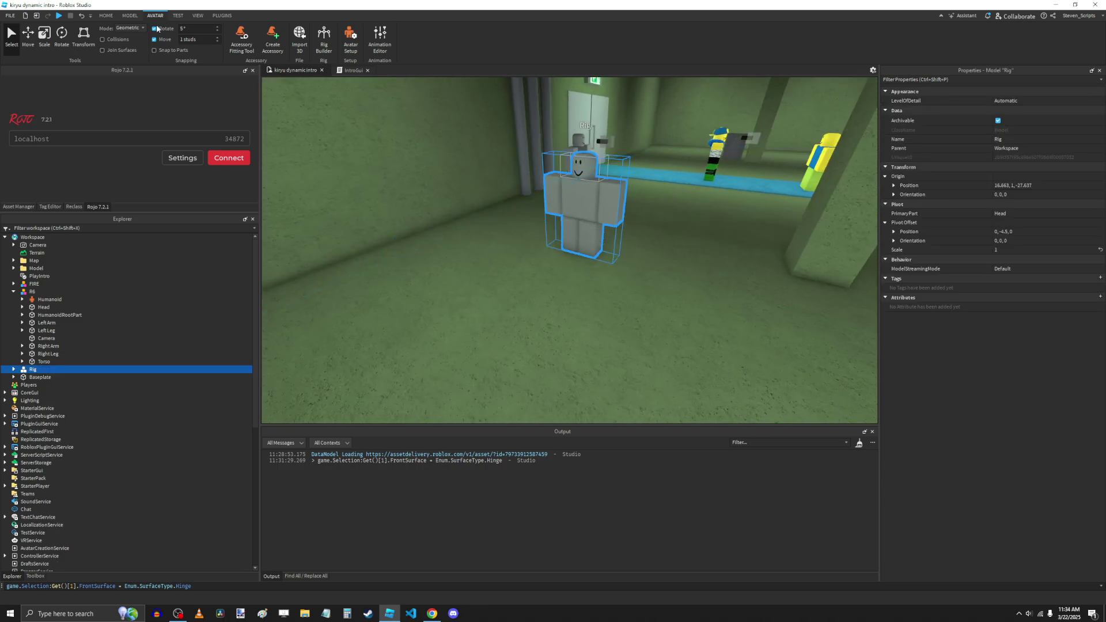
- Reposition the new Rig on the floor and rotate it 90° about the vertical axis
{"action": "left_click_drag", "start_coordinate": [681, 310], "coordinate": [518, 329]}
{"action": "key", "text": "ctrl+r"}
{"action": "right_click_drag", "start_coordinate": [527, 273], "coordinate": [544, 213]}
{"action": "key", "text": "w"}
{"action": "key", "text": "s"}
{"action": "key", "text": "w"}
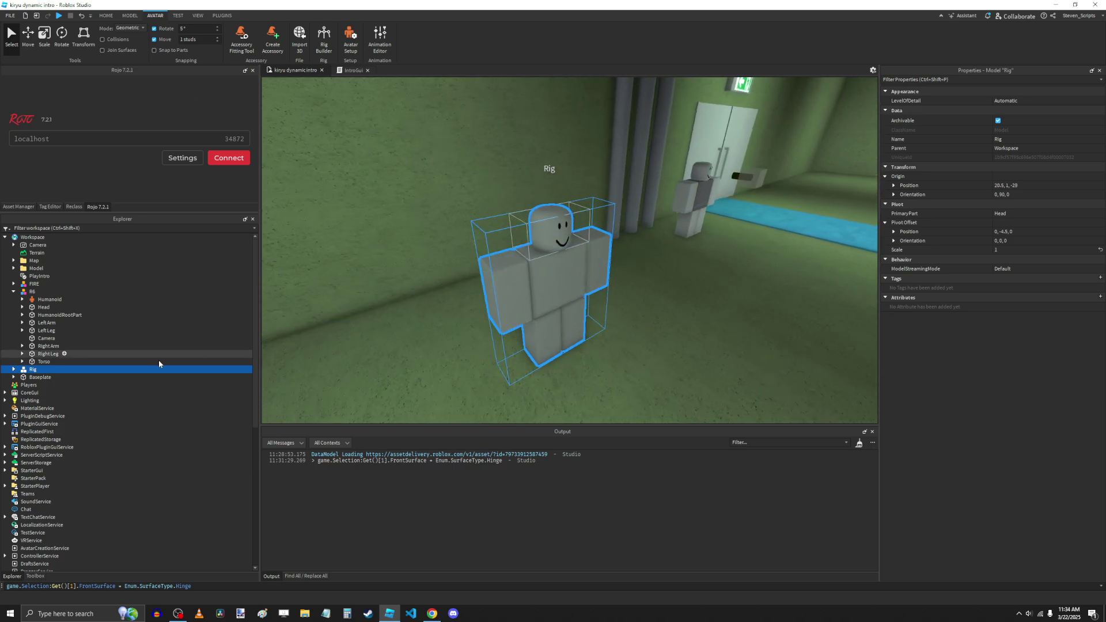
- Expand the new Rig's contents and set its PrimaryPart to HumanoidRootPart
{"action": "left_click", "coordinate": [13, 369]}
{"action": "left_click", "coordinate": [13, 291]}
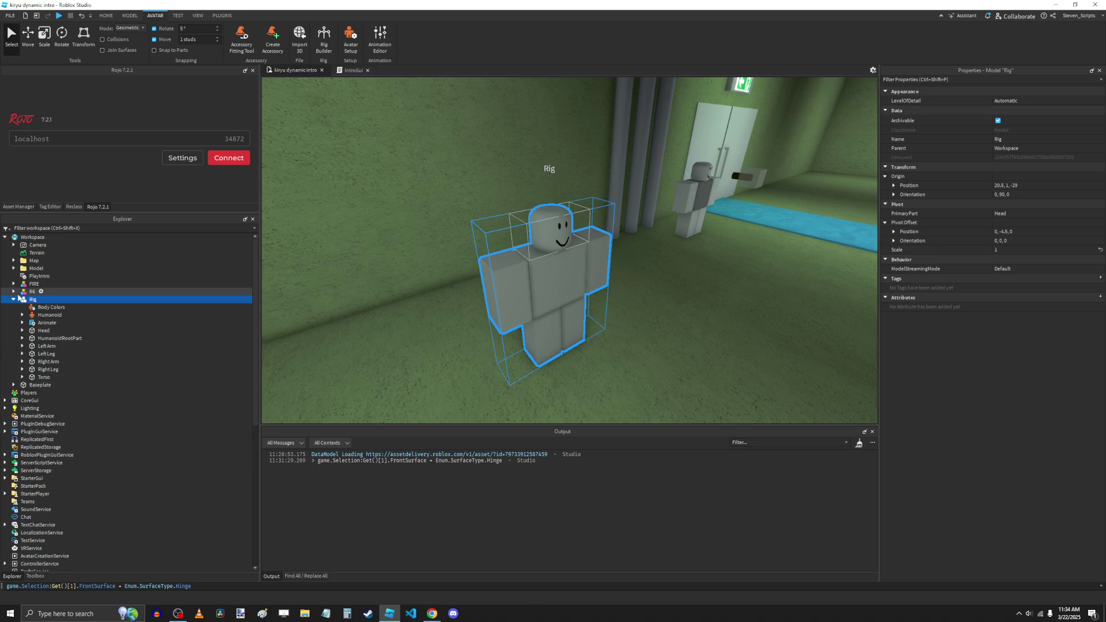
{"action": "right_click_drag", "start_coordinate": [483, 266], "coordinate": [465, 267]}
{"action": "key", "text": "w"}
{"action": "key", "text": "a"}
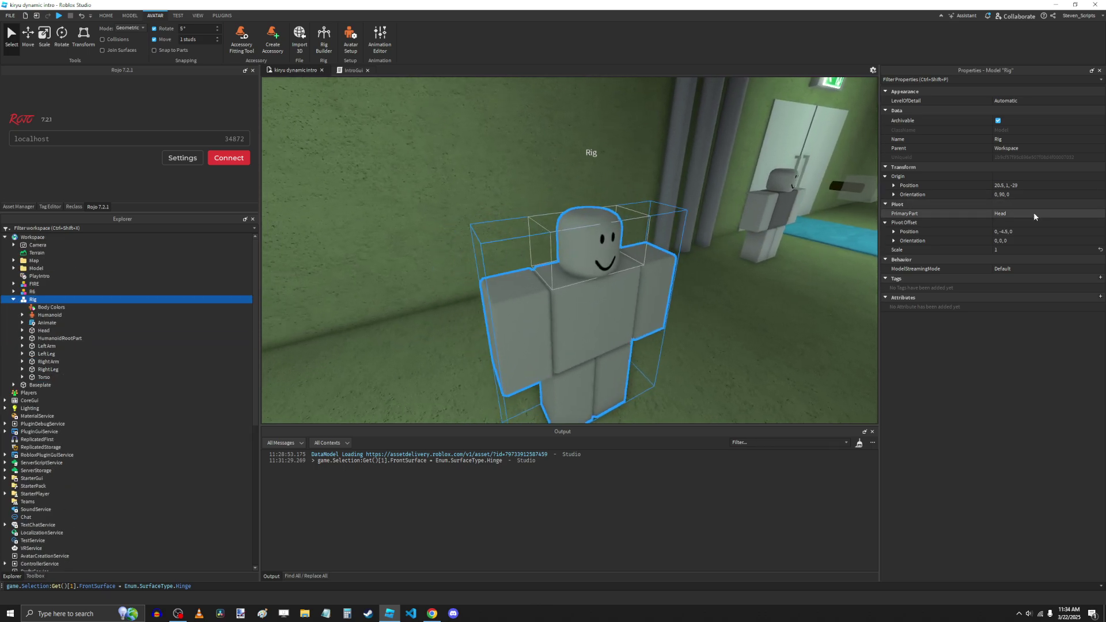
{"action": "left_click", "coordinate": [1034, 213]}
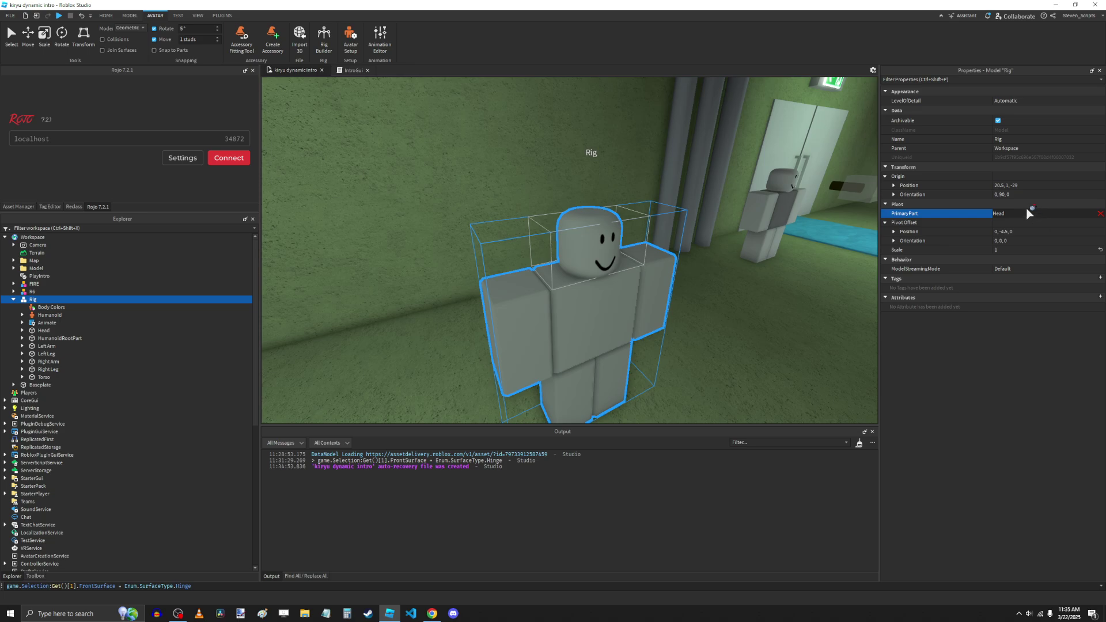
{"action": "left_click", "coordinate": [152, 341]}
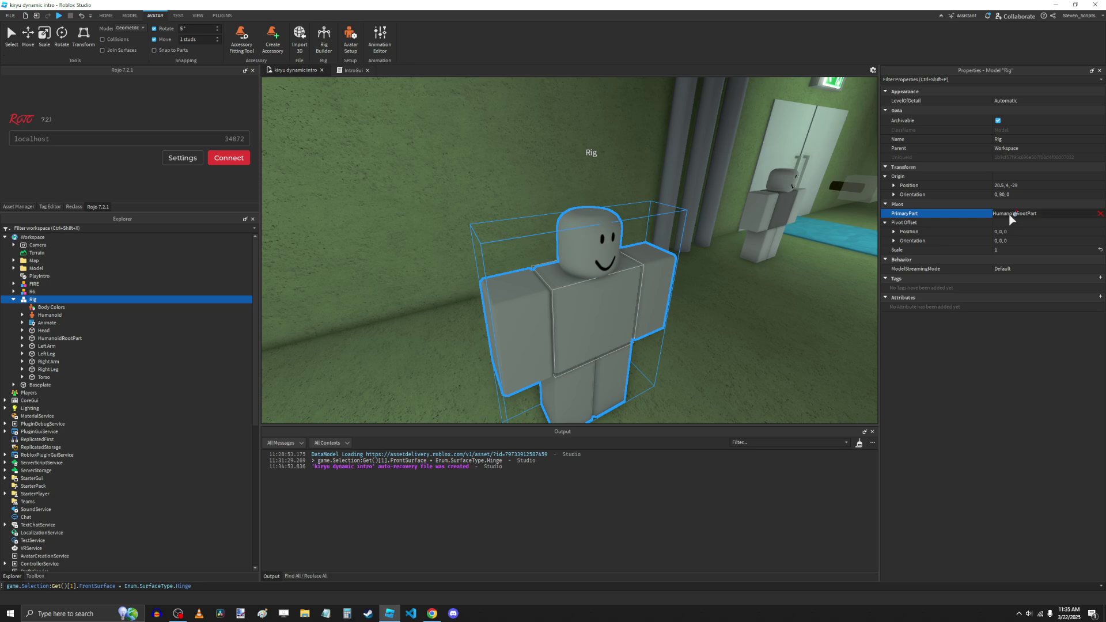
{"action": "left_click", "coordinate": [144, 339]}
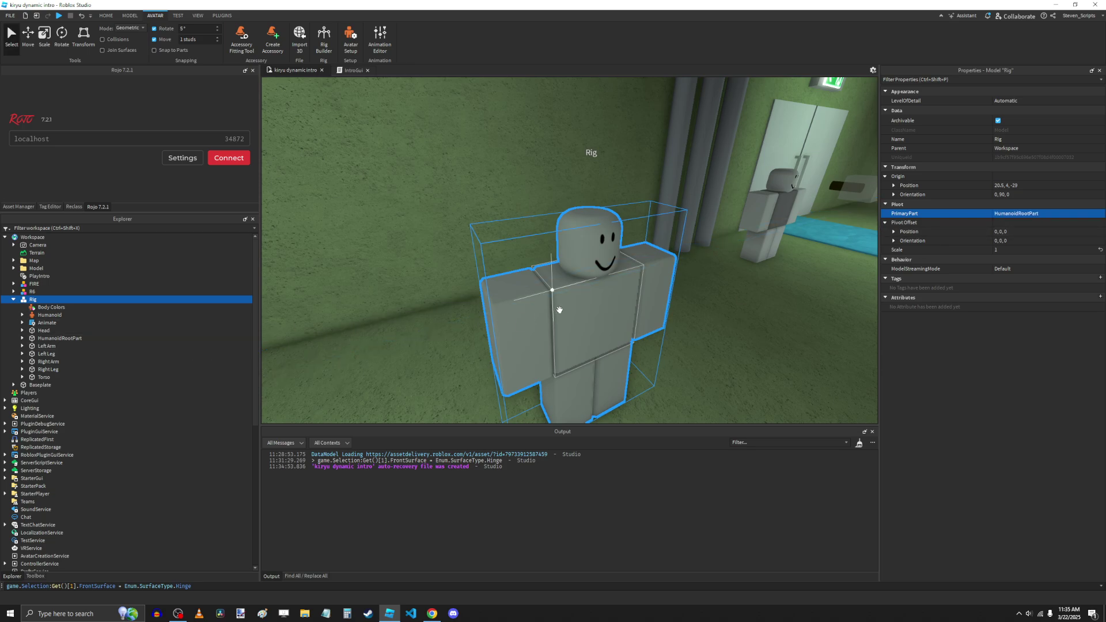
- Insert a Part into the new Rig model
{"action": "right_click_drag", "start_coordinate": [583, 326], "coordinate": [598, 331]}
{"action": "key", "text": "w"}
{"action": "key", "text": "s"}
{"action": "key", "text": "e"}
{"action": "key", "text": "w"}
{"action": "key", "text": "s"}
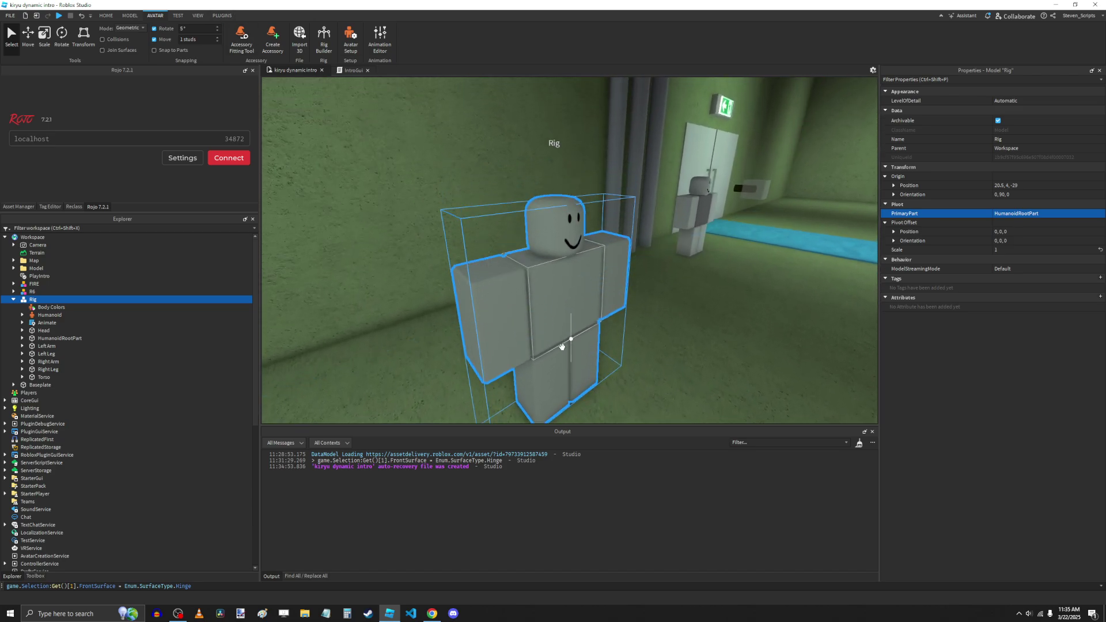
{"action": "left_click_drag", "start_coordinate": [562, 346], "coordinate": [586, 372]}
{"action": "right_click_drag", "start_coordinate": [586, 372], "coordinate": [625, 365]}
{"action": "key", "text": "ctrl+i"}
{"action": "type", "text": "part"}
{"action": "key", "text": "Return"}
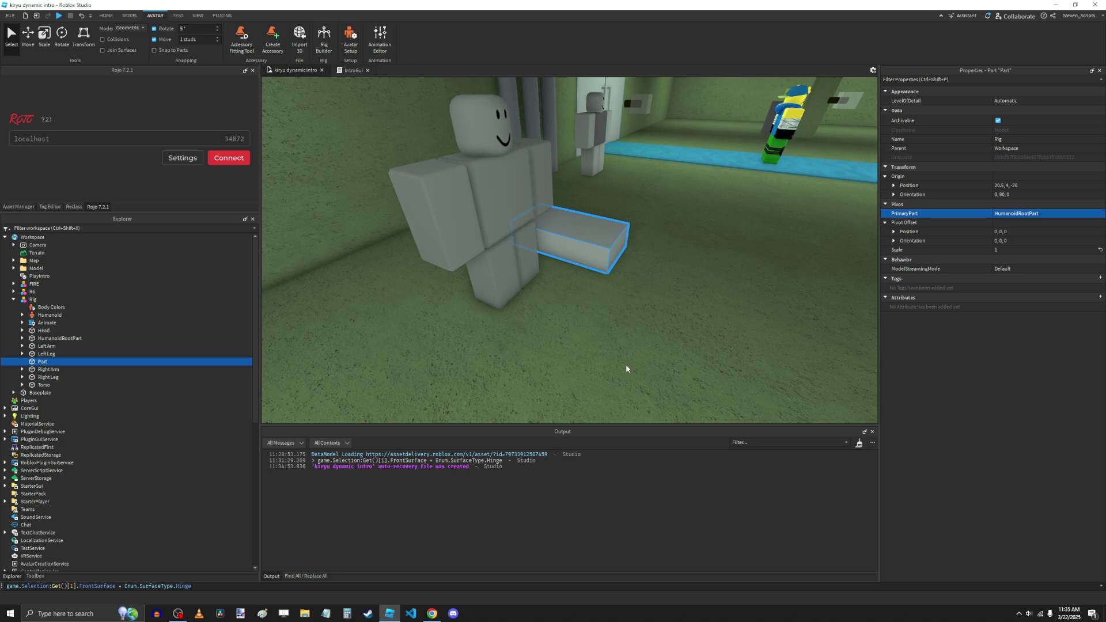
- Place the new part on the floor beside the rig and scale it to a 1, 1, 1 cube
{"action": "right_click_drag", "start_coordinate": [575, 238], "coordinate": [574, 239]}
{"action": "left_click_drag", "start_coordinate": [573, 239], "coordinate": [607, 326]}
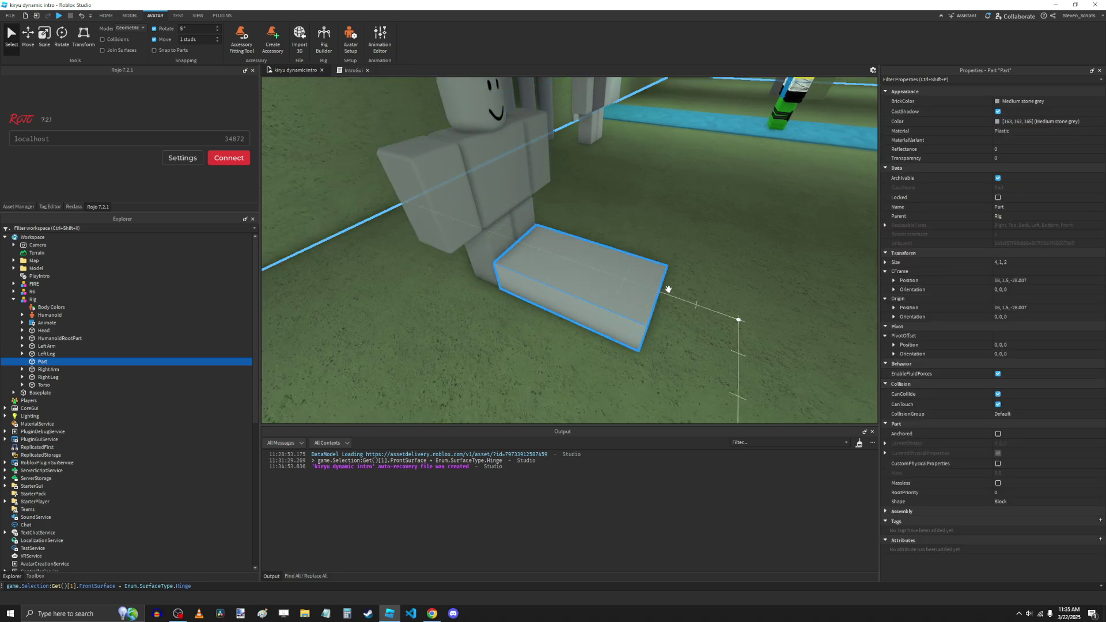
{"action": "right_click_drag", "start_coordinate": [663, 288], "coordinate": [664, 288]}
{"action": "key", "text": "ctrl+3"}
{"action": "left_click_drag", "start_coordinate": [573, 325], "coordinate": [584, 293]}
{"action": "left_click_drag", "start_coordinate": [676, 280], "coordinate": [537, 257]}
{"action": "right_click_drag", "start_coordinate": [565, 269], "coordinate": [565, 268]}
{"action": "key", "text": "s"}
{"action": "key", "text": "ctrl+1"}
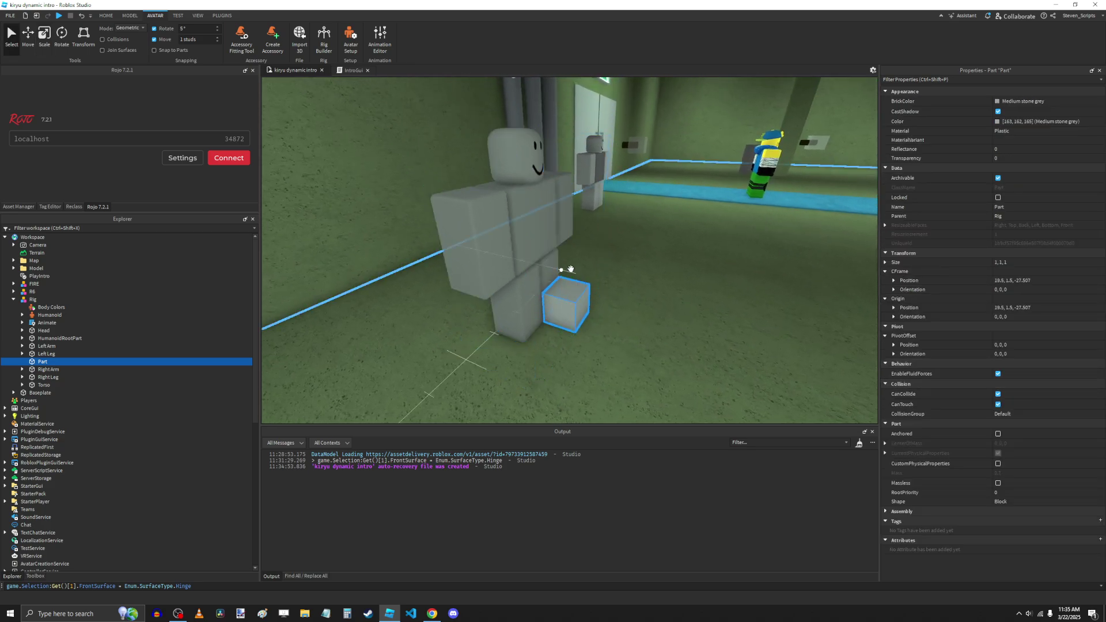
- Raise the cube 4 studs to the height of the rig's head
{"action": "key", "text": "ctrl+2"}
{"action": "left_click_drag", "start_coordinate": [566, 267], "coordinate": [570, 115]}
{"action": "right_click_drag", "start_coordinate": [573, 116], "coordinate": [573, 122]}
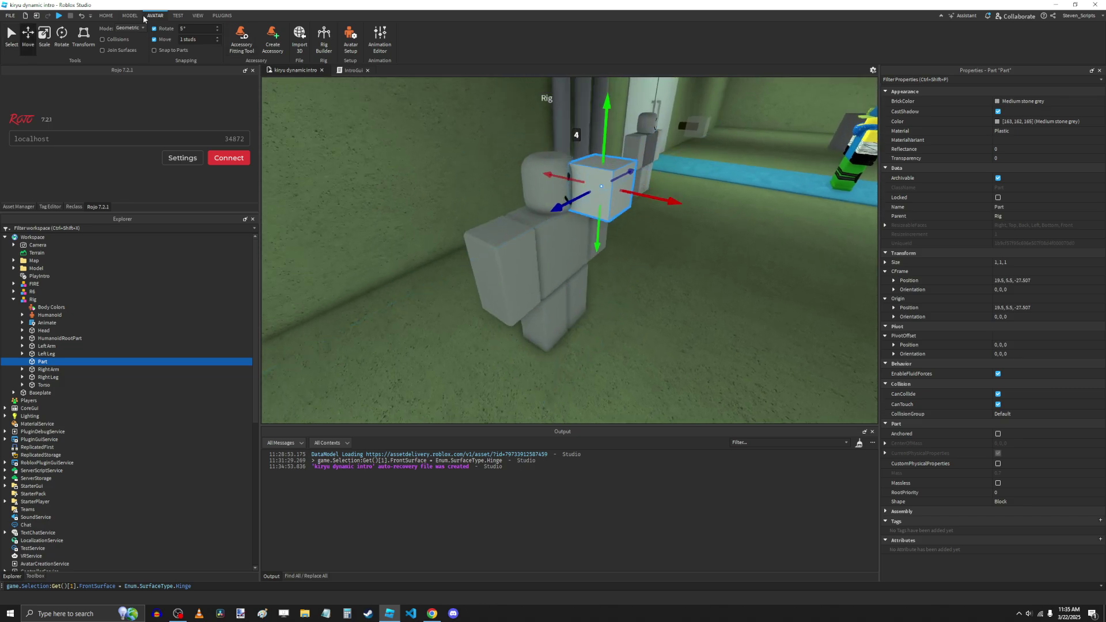
- Set move snapping to 0.5 studs and shift the cube in front of the rig's face to position 18, 5.5, -28.007
{"action": "type", "text": "0.5"}
{"action": "key", "text": "Return"}
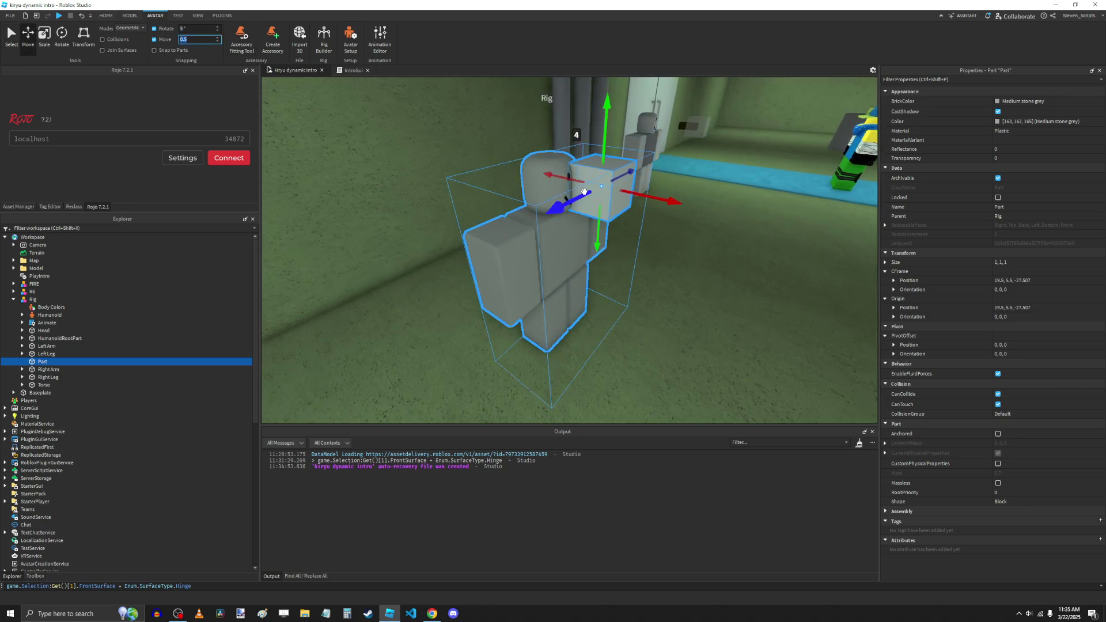
{"action": "left_click_drag", "start_coordinate": [639, 203], "coordinate": [714, 232]}
{"action": "key", "text": "a"}
{"action": "right_click_drag", "start_coordinate": [715, 232], "coordinate": [714, 233]}
{"action": "key", "text": "a"}
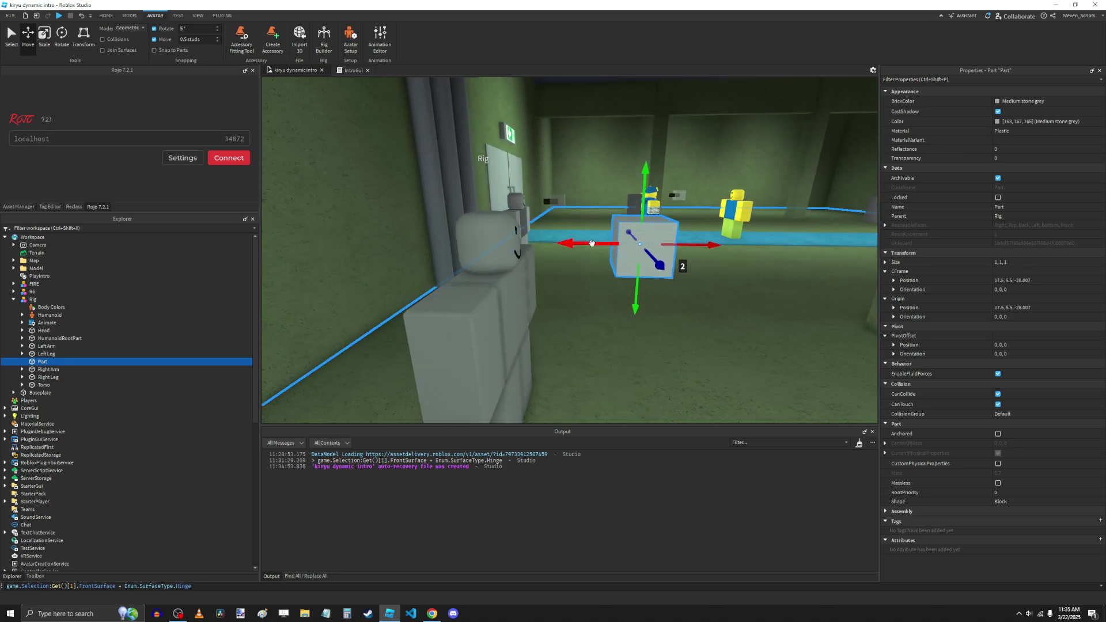
{"action": "left_click_drag", "start_coordinate": [590, 242], "coordinate": [560, 243]}
- Run game.Selection:Get()[1].FrontSurface = Enum.SurfaceType.Hinge on the cube and rotate it to orientation 0, -90, 0
{"action": "left_click", "coordinate": [511, 586]}
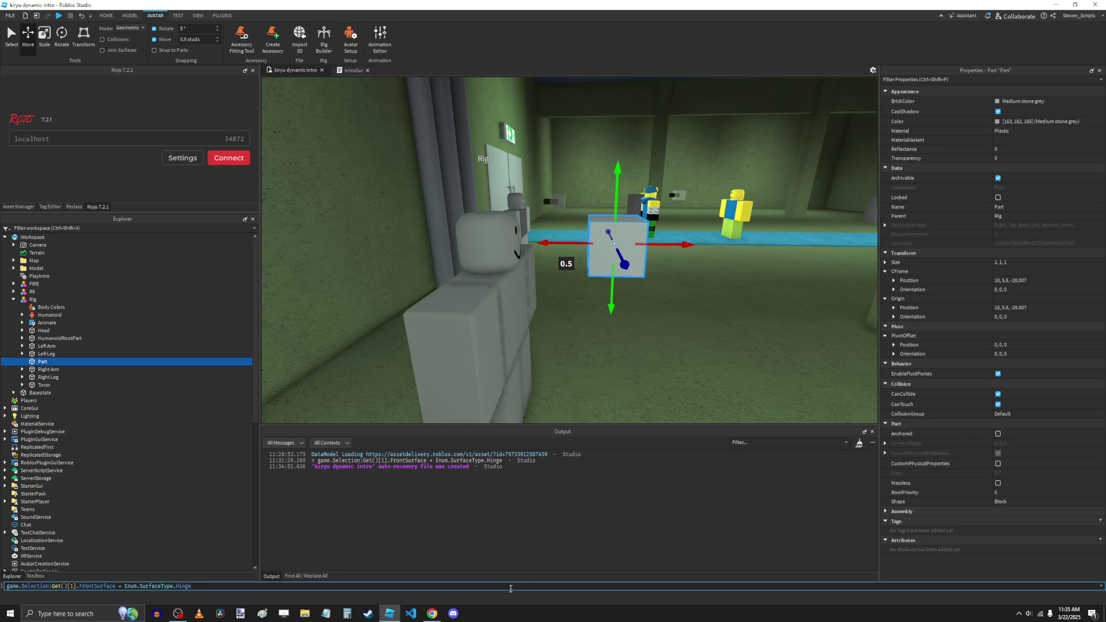
{"action": "key", "text": "Return"}
{"action": "right_click_drag", "start_coordinate": [604, 254], "coordinate": [607, 284]}
{"action": "key", "text": "ctrl+2"}
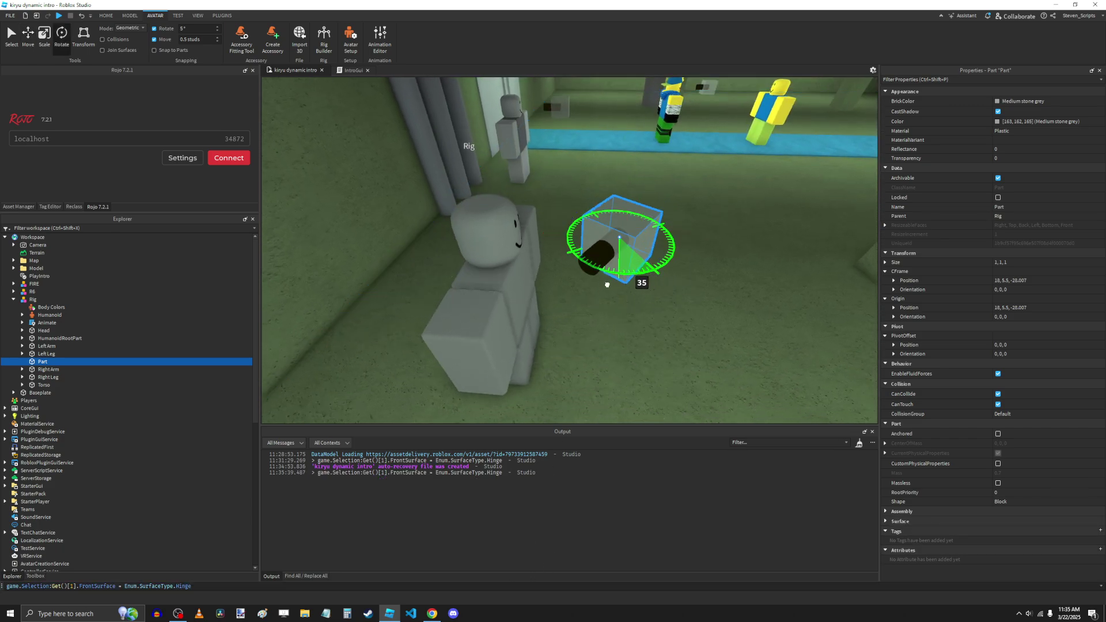
{"action": "left_click_drag", "start_coordinate": [607, 284], "coordinate": [536, 258]}
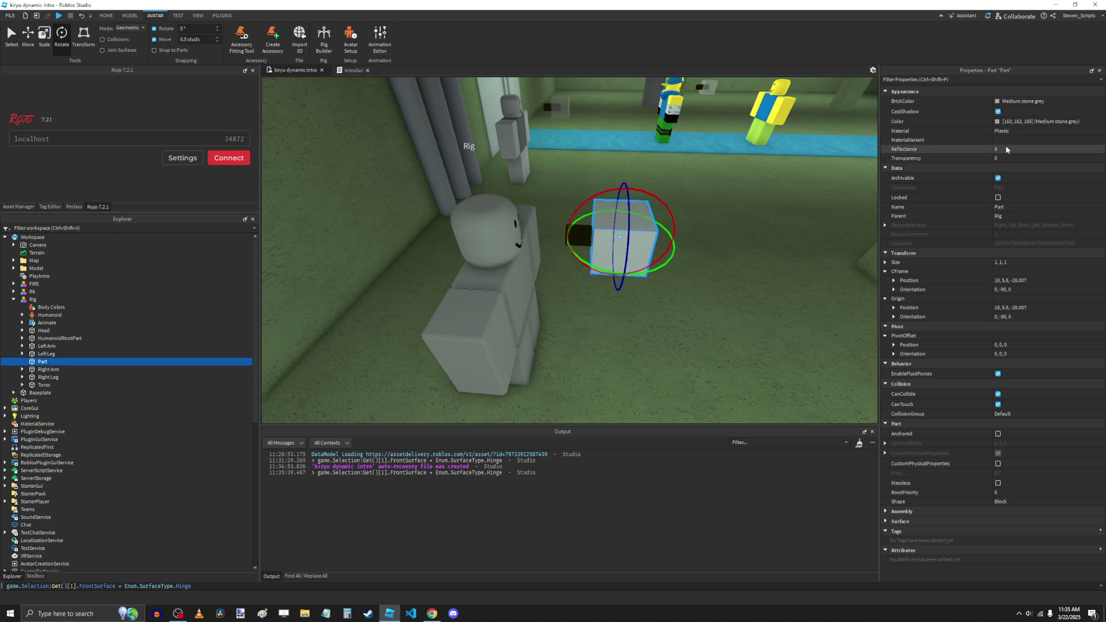
- Set the cube's transparency to 0.5
{"action": "left_click", "coordinate": [1008, 158]}
{"action": "type", "text": ".5"}
{"action": "right_click_drag", "start_coordinate": [547, 132], "coordinate": [376, 93]}
{"action": "key", "text": "d"}
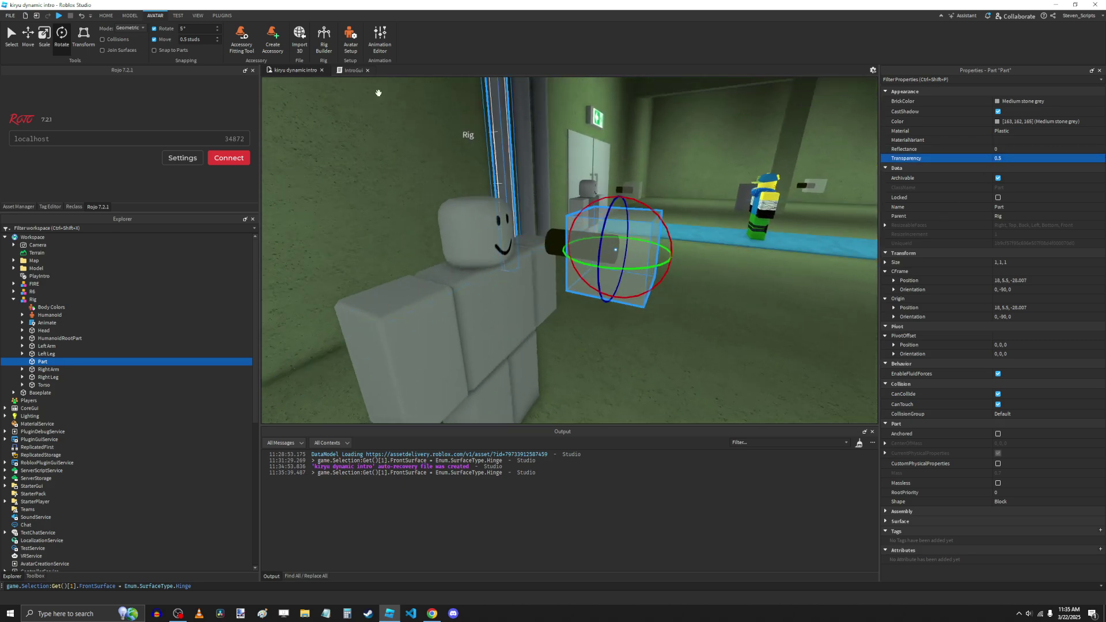
- Rename the semi-transparent cube in front of the rig's face to Camera
{"action": "key", "text": "a"}
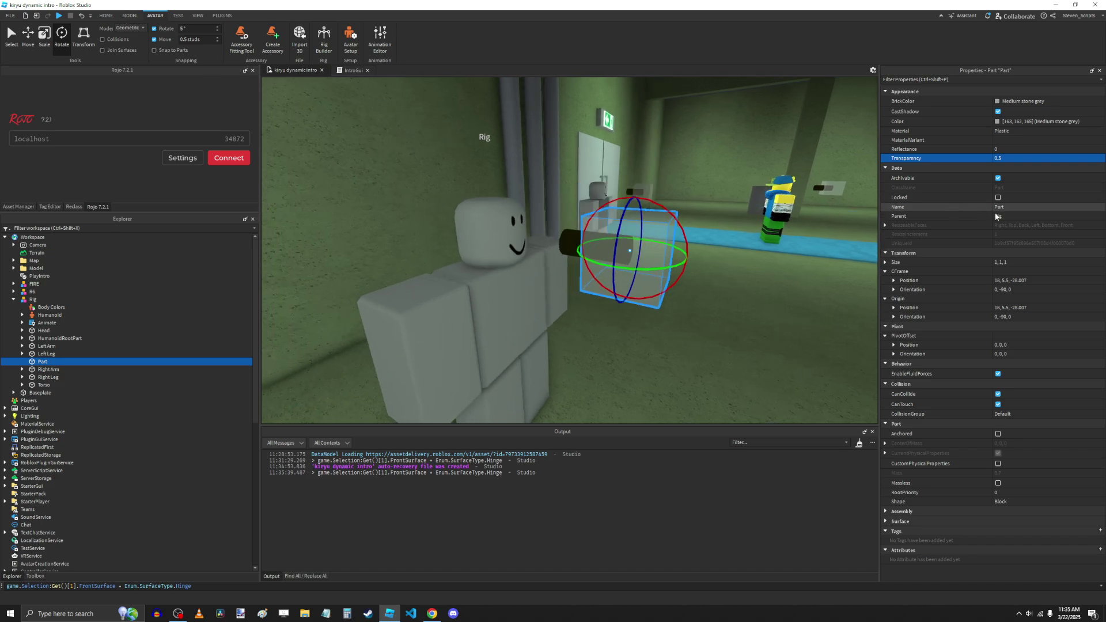
{"action": "left_click", "coordinate": [1003, 213]}
{"action": "left_click", "coordinate": [1018, 209]}
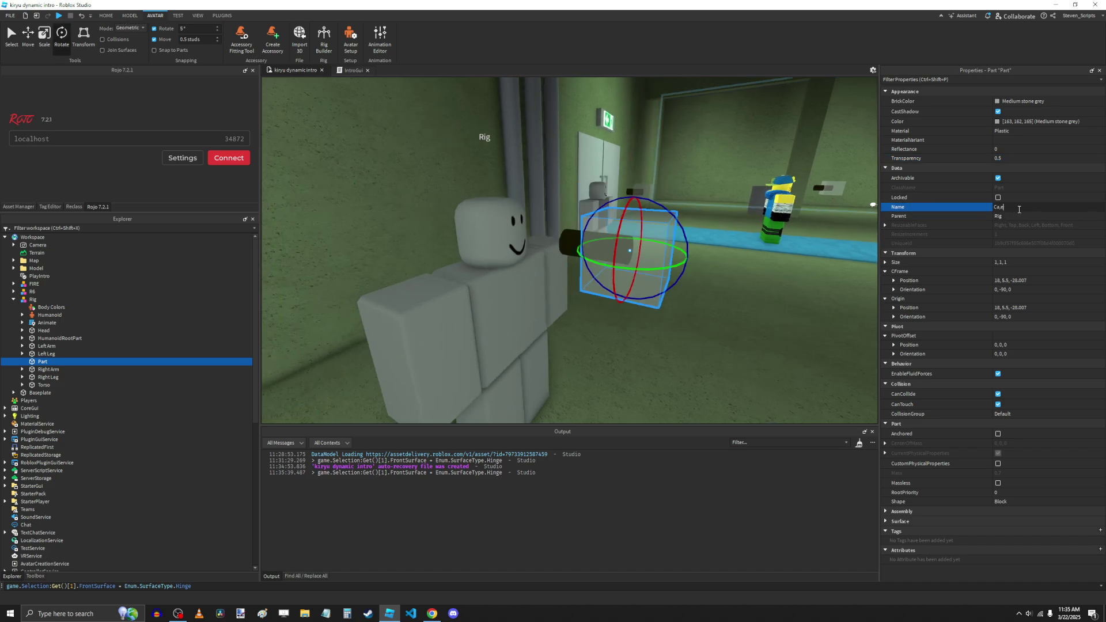
{"action": "right_click_drag", "start_coordinate": [722, 237], "coordinate": [726, 237]}
{"action": "left_click", "coordinate": [12, 39]}
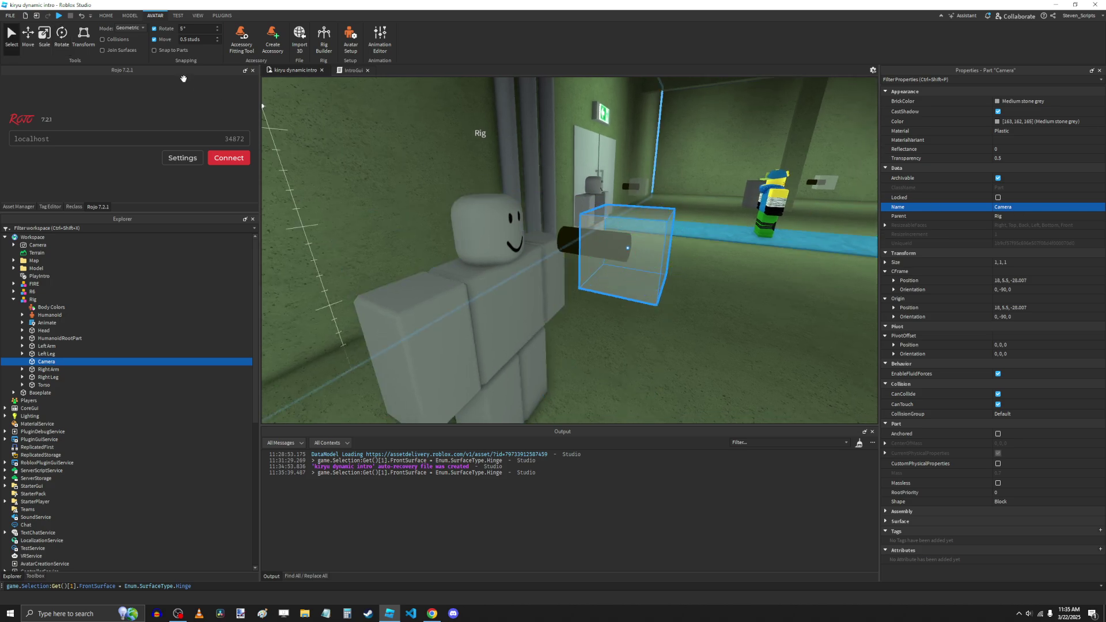
- Start a Motor6D with the rig's HumanoidRootPart as Part0 and the Camera part as Part1
{"action": "left_click", "coordinate": [222, 15]}
{"action": "left_click", "coordinate": [353, 39]}
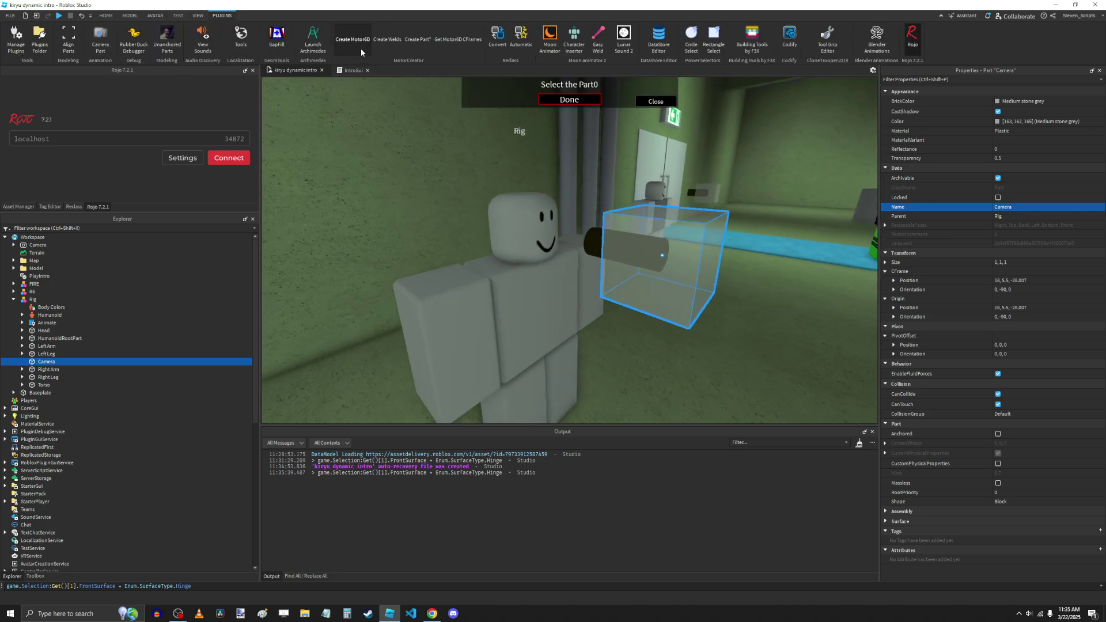
{"action": "left_click", "coordinate": [60, 339]}
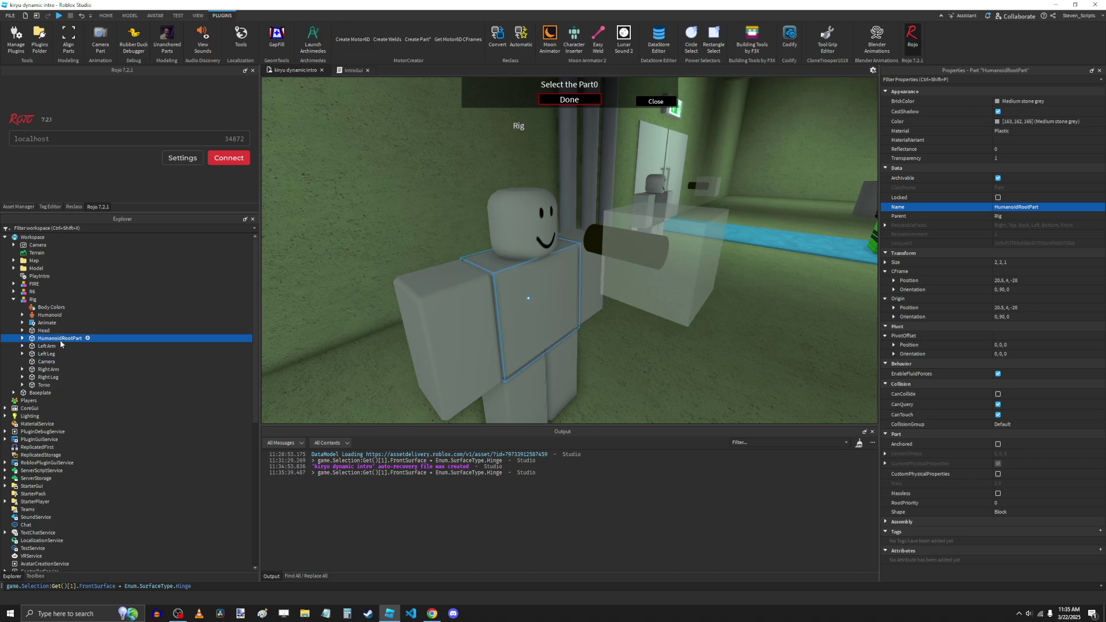
{"action": "left_click", "coordinate": [581, 100]}
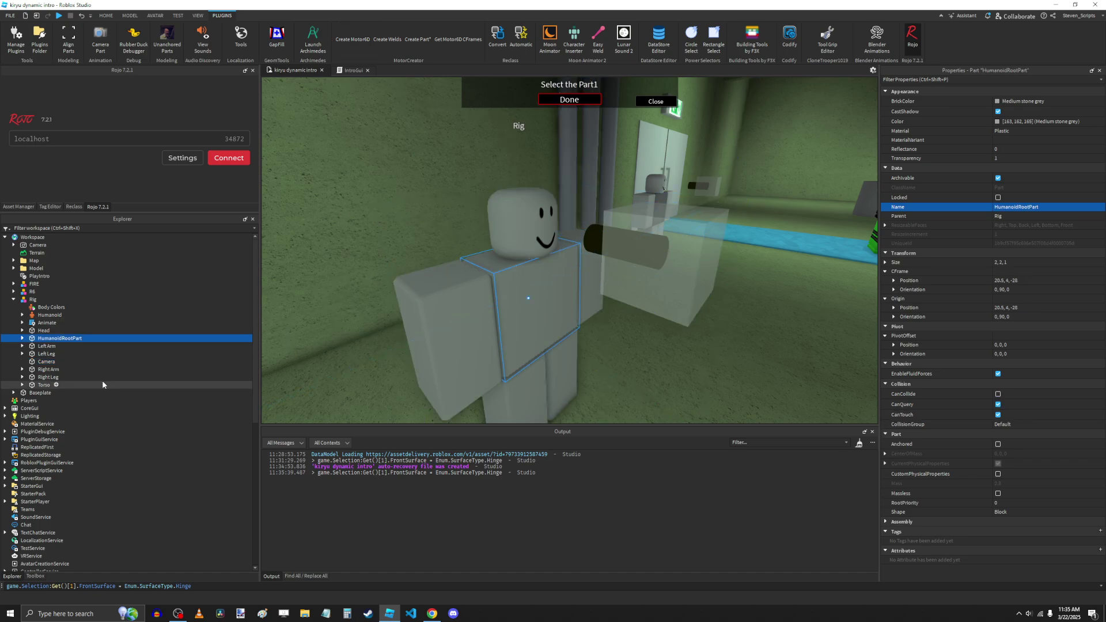
{"action": "left_click", "coordinate": [98, 363]}
{"action": "left_click", "coordinate": [582, 101]}
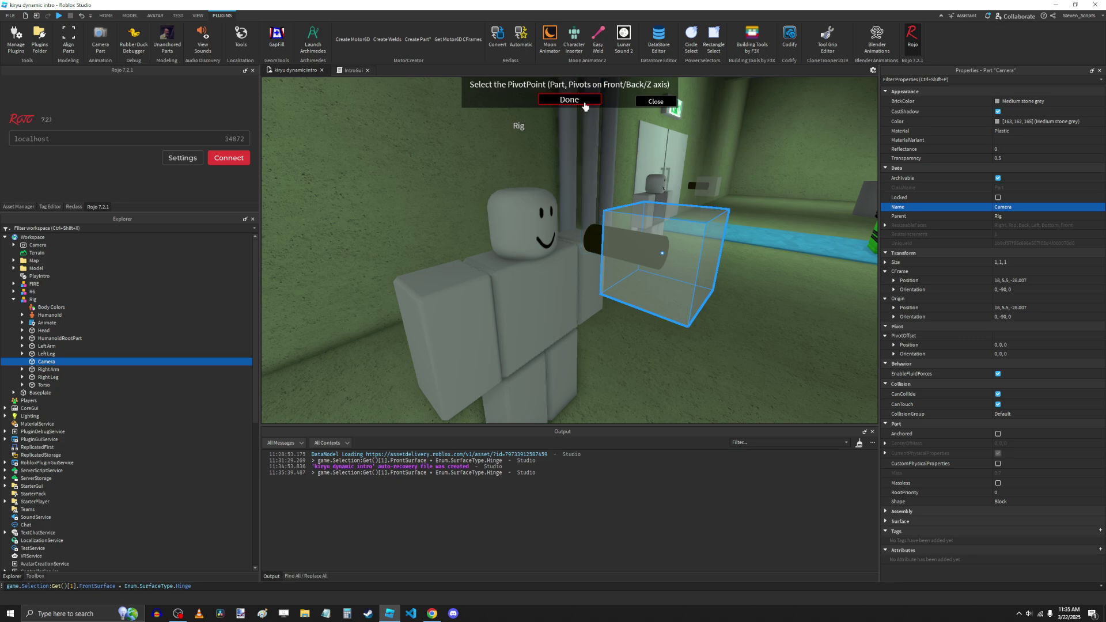
- Duplicate the Camera part as the pivot point, finish creating the Motor6D, and close the Motor6D creator
{"action": "right_click_drag", "start_coordinate": [491, 261], "coordinate": [489, 259]}
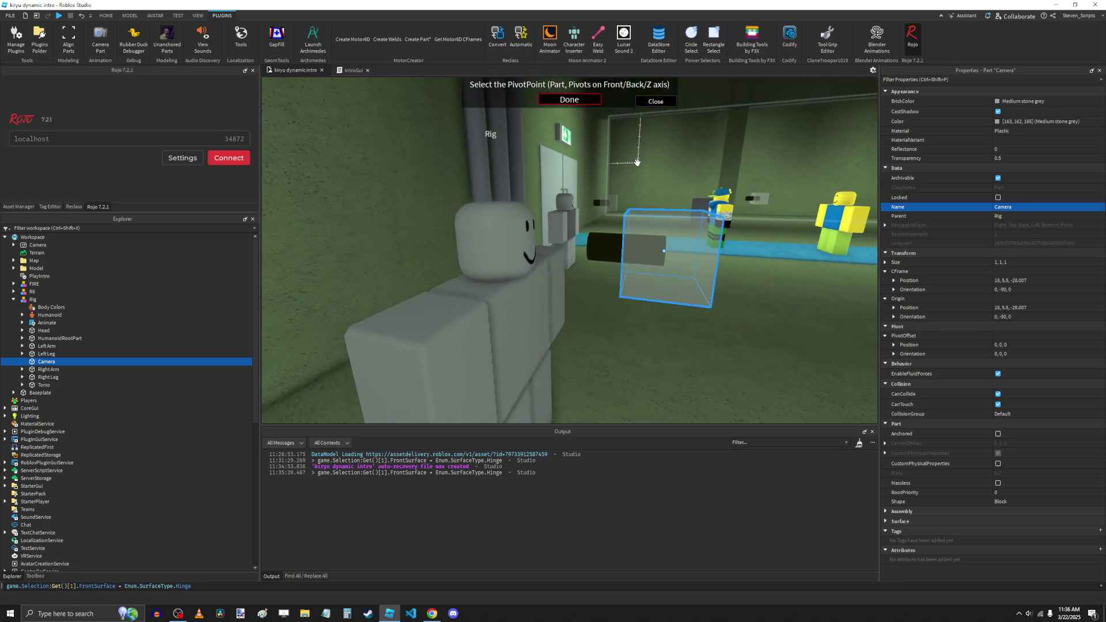
{"action": "key", "text": "d"}
{"action": "key", "text": "ctrl+d"}
{"action": "left_click", "coordinate": [572, 103]}
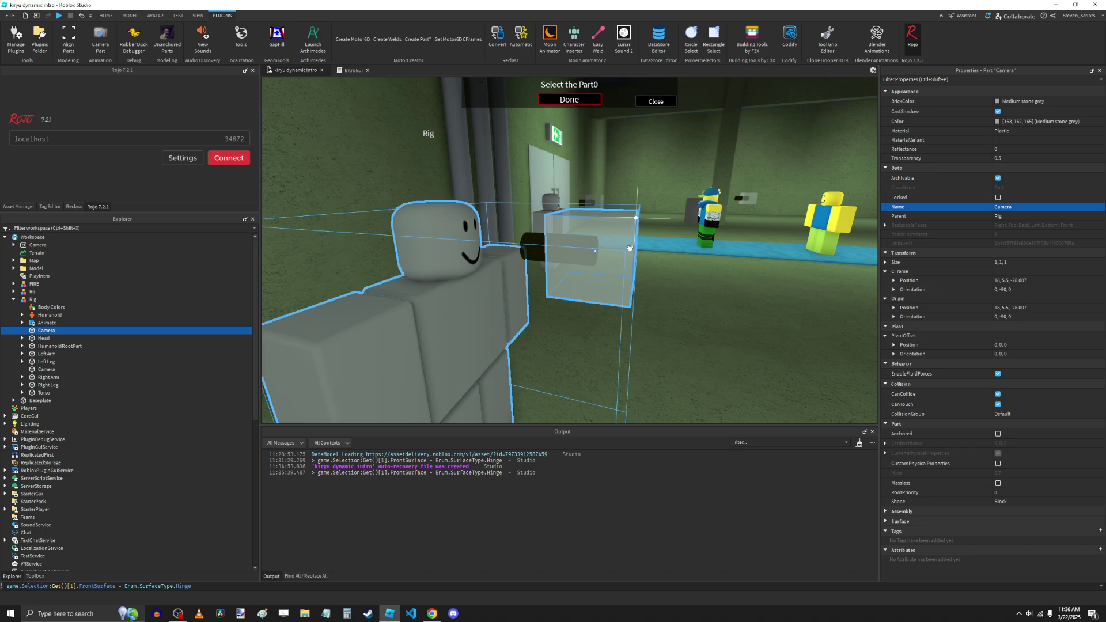
{"action": "right_click_drag", "start_coordinate": [629, 247], "coordinate": [627, 250]}
{"action": "left_click", "coordinate": [656, 102]}
- Select the whole rig and load it in the Animation Editor
{"action": "right_click_drag", "start_coordinate": [604, 311], "coordinate": [604, 312]}
{"action": "key", "text": "d"}
{"action": "left_click", "coordinate": [533, 315]}
{"action": "right_click_drag", "start_coordinate": [551, 230], "coordinate": [551, 230]}
{"action": "key", "text": "w"}
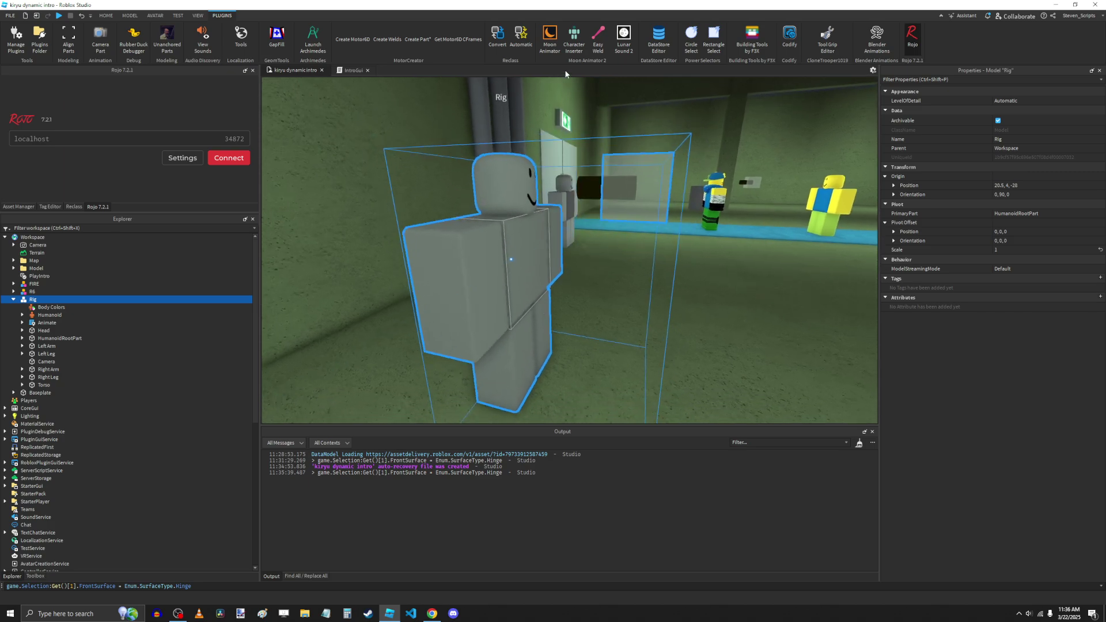
{"action": "key", "text": "s"}
{"action": "key", "text": "d"}
{"action": "left_click", "coordinate": [154, 15]}
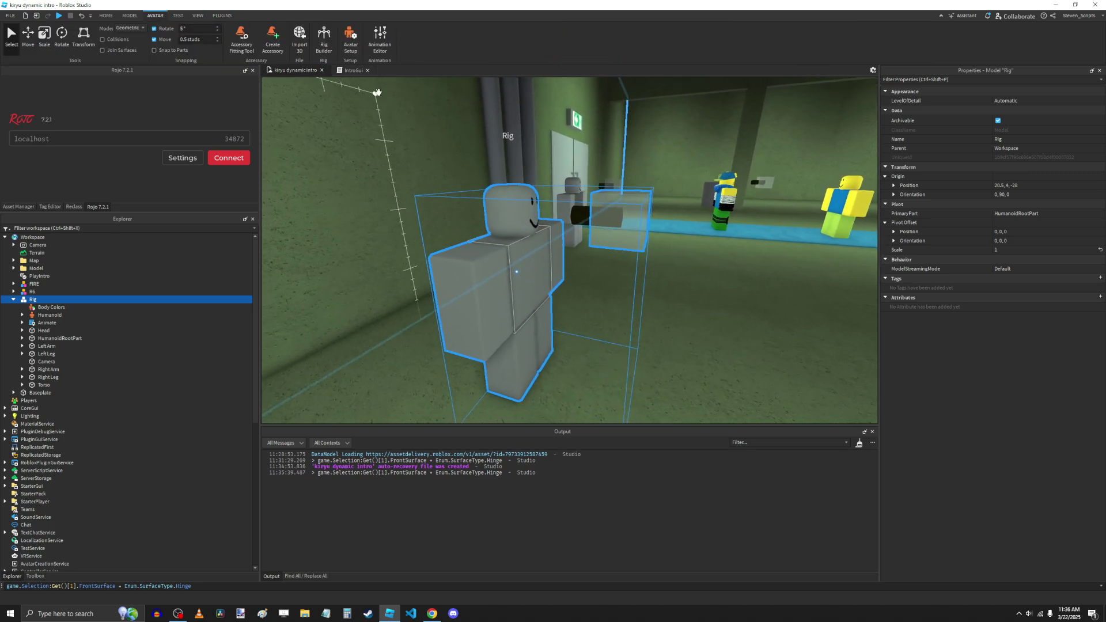
{"action": "left_click", "coordinate": [380, 40]}
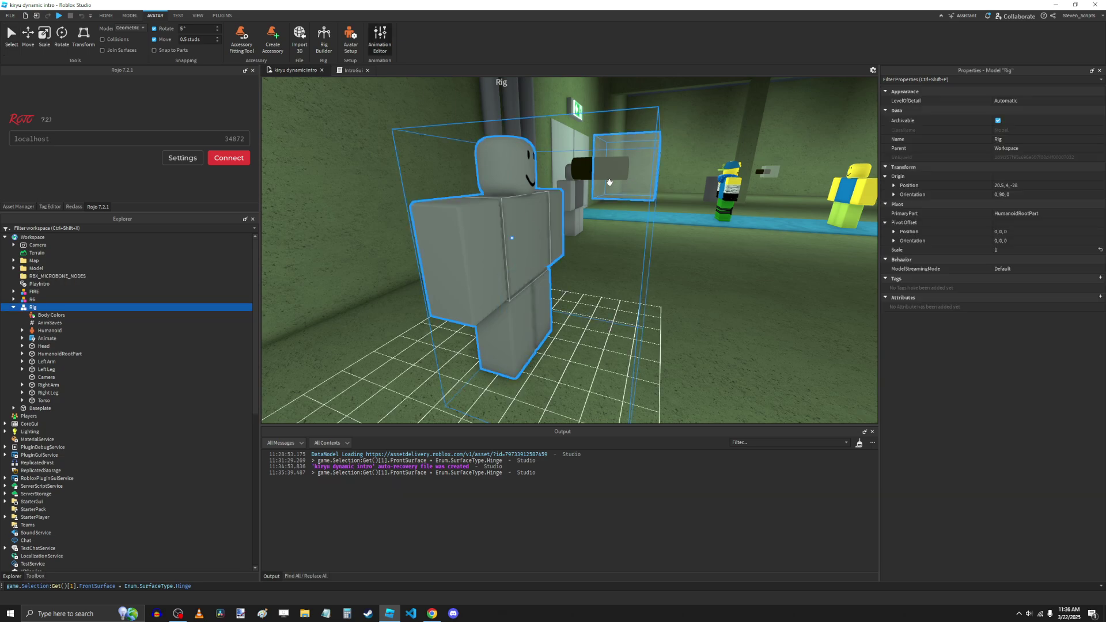
{"action": "scroll", "coordinate": [593, 187], "scroll_direction": "down", "scroll_amount": 3}
{"action": "scroll", "coordinate": [568, 188], "scroll_direction": "up", "scroll_amount": 2}
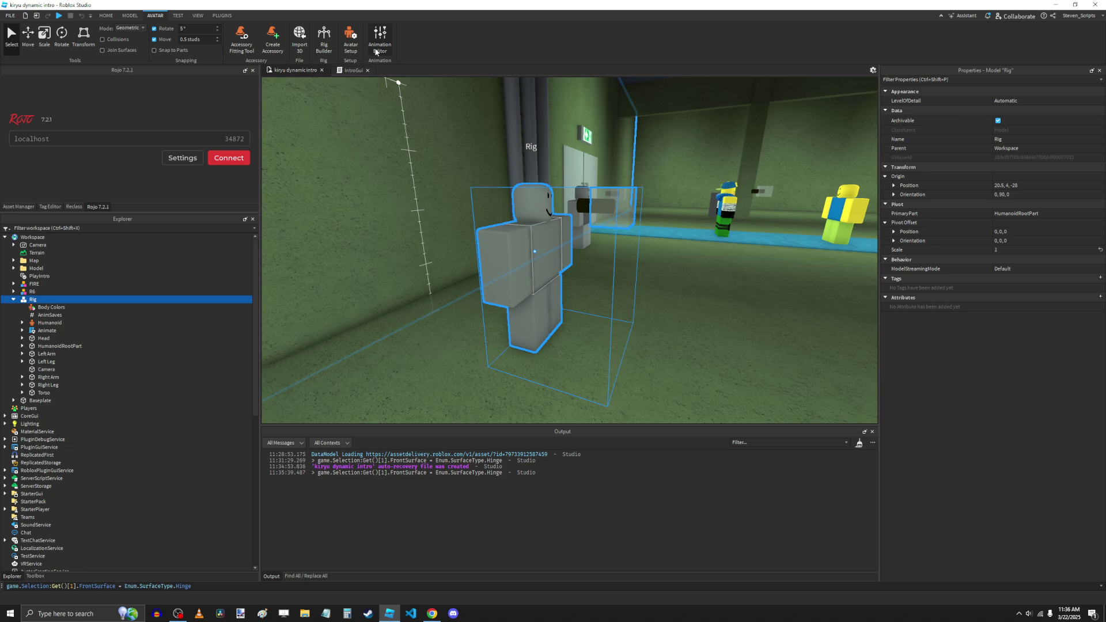
{"action": "left_click", "coordinate": [542, 260]}
{"action": "left_click", "coordinate": [542, 261]}
- Rotate the Camera part at frame 0 of the rig's animation and switch to the move handles
{"action": "scroll", "coordinate": [622, 214], "scroll_direction": "up", "scroll_amount": 6}
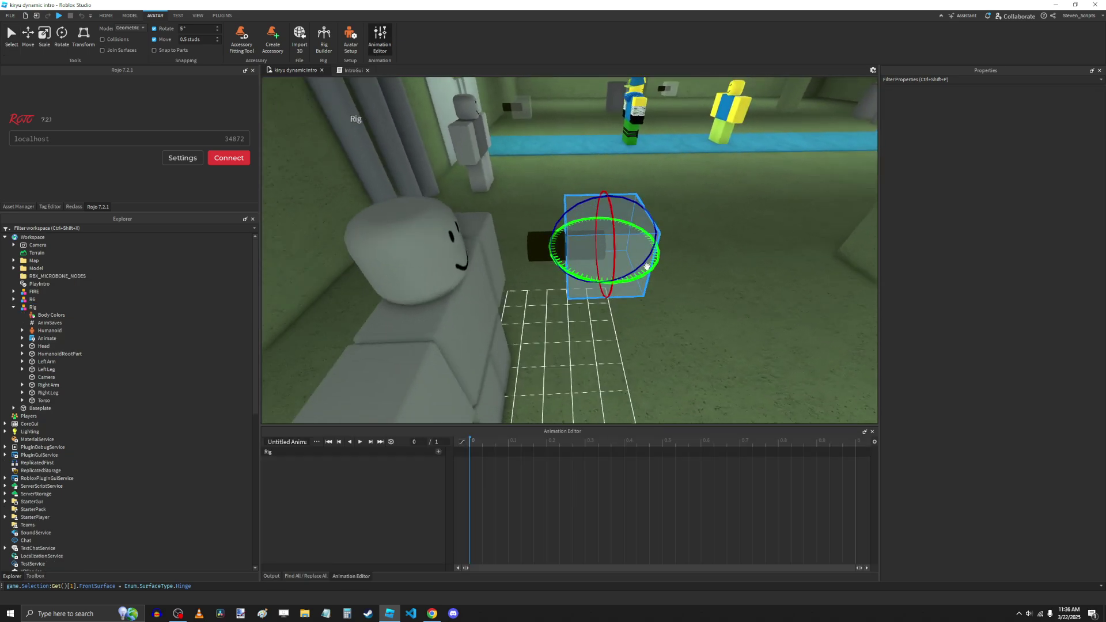
{"action": "mouse_move", "coordinate": [647, 266]}
{"action": "left_mouse_down"}
{"action": "mouse_move", "coordinate": [604, 277]}
{"action": "mouse_move", "coordinate": [642, 265]}
{"action": "mouse_move", "coordinate": [649, 215]}
{"action": "mouse_move", "coordinate": [638, 249]}
{"action": "mouse_move", "coordinate": [761, 249]}
{"action": "mouse_move", "coordinate": [723, 265]}
{"action": "mouse_move", "coordinate": [630, 254]}
{"action": "mouse_move", "coordinate": [631, 270]}
{"action": "left_mouse_up"}
{"action": "key", "text": "r"}
{"action": "scroll", "coordinate": [632, 270], "scroll_direction": "down", "scroll_amount": 5}
{"action": "right_click_drag", "start_coordinate": [632, 270], "coordinate": [691, 289]}
{"action": "scroll", "coordinate": [749, 322], "scroll_direction": "up", "scroll_amount": 3}
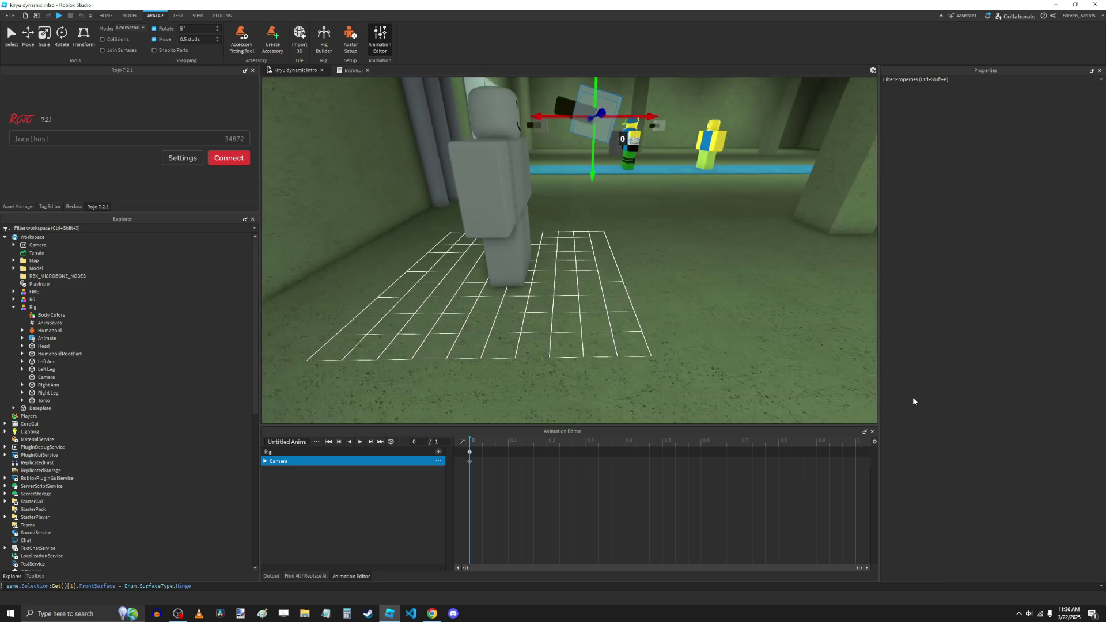
- Close the Animation Editor and show the Output log again
{"action": "scroll", "coordinate": [766, 361], "scroll_direction": "down", "scroll_amount": 5}
{"action": "scroll", "coordinate": [766, 361], "scroll_direction": "up", "scroll_amount": 3}
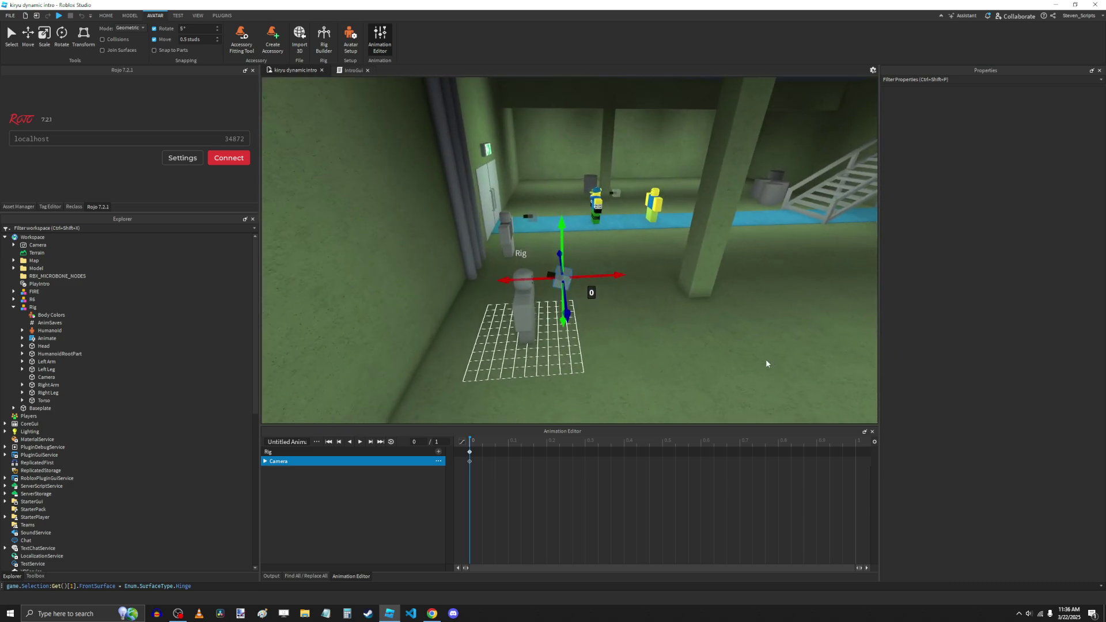
{"action": "key", "text": "w"}
{"action": "right_click_drag", "start_coordinate": [766, 360], "coordinate": [766, 361]}
{"action": "key", "text": "d"}
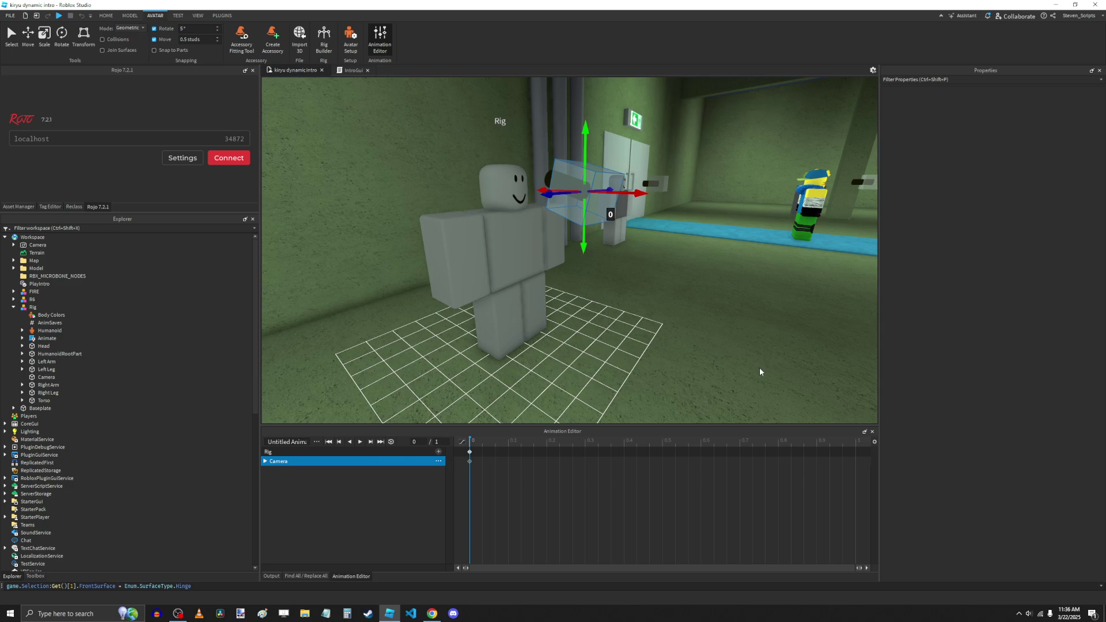
{"action": "left_click", "coordinate": [872, 432]}
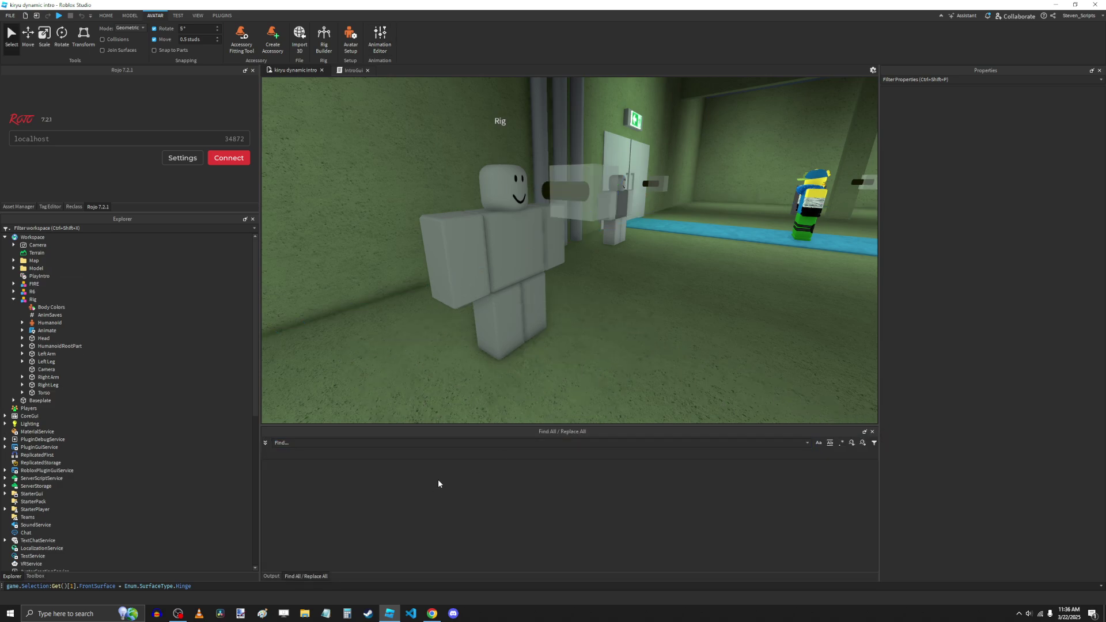
{"action": "left_click", "coordinate": [271, 576]}
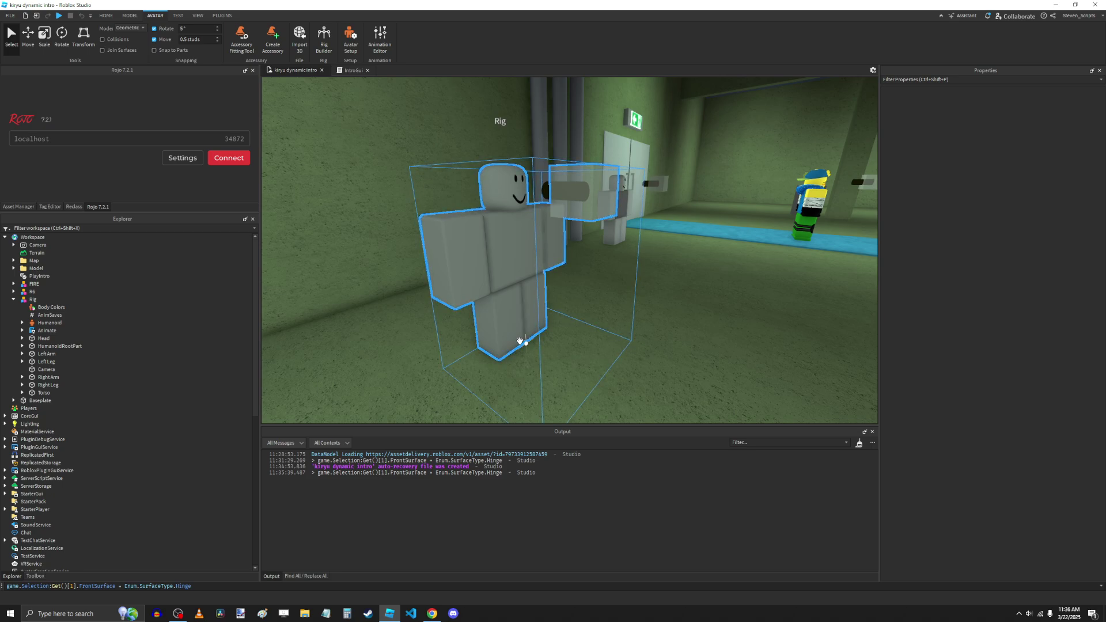
- Switch to Chrome, view the Lock Camera to Part plugin page on the Creator Hub, and return to Roblox Studio
{"action": "left_click", "coordinate": [433, 614]}
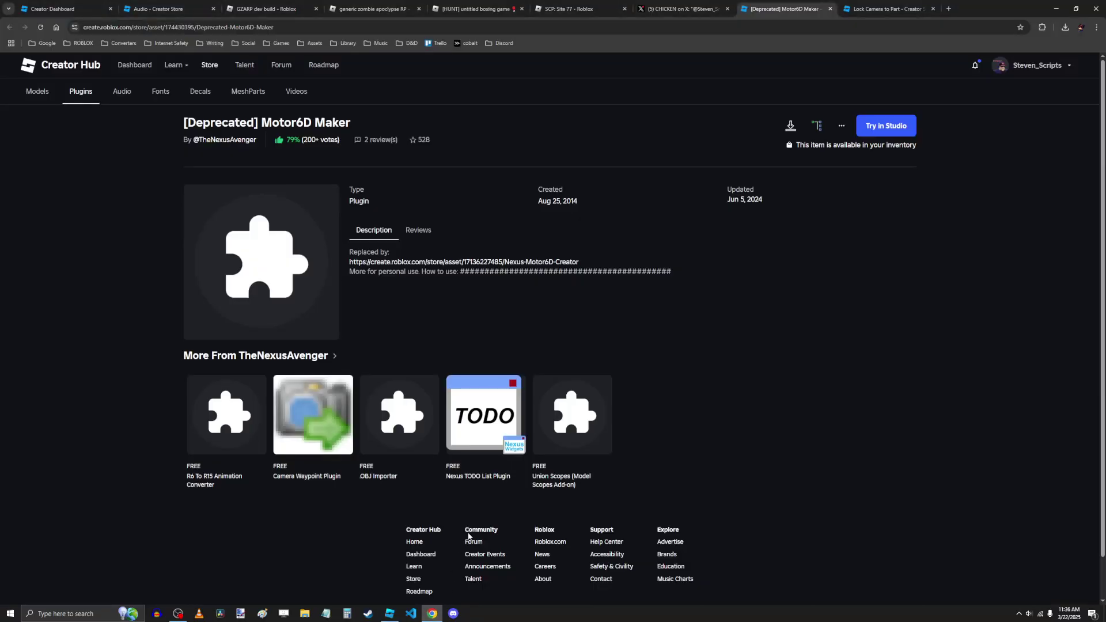
{"action": "left_click", "coordinate": [878, 15]}
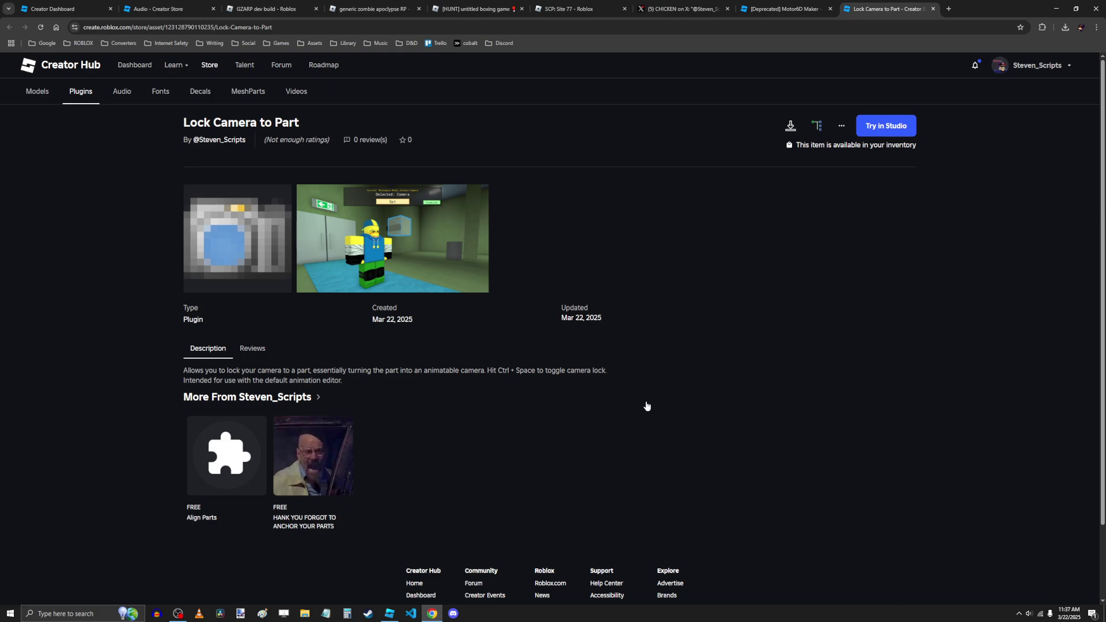
{"action": "key", "text": "alt+Tab"}
- Launch the Camera Part plugin
{"action": "scroll", "coordinate": [647, 272], "scroll_direction": "down", "scroll_amount": 4}
{"action": "left_click", "coordinate": [222, 16]}
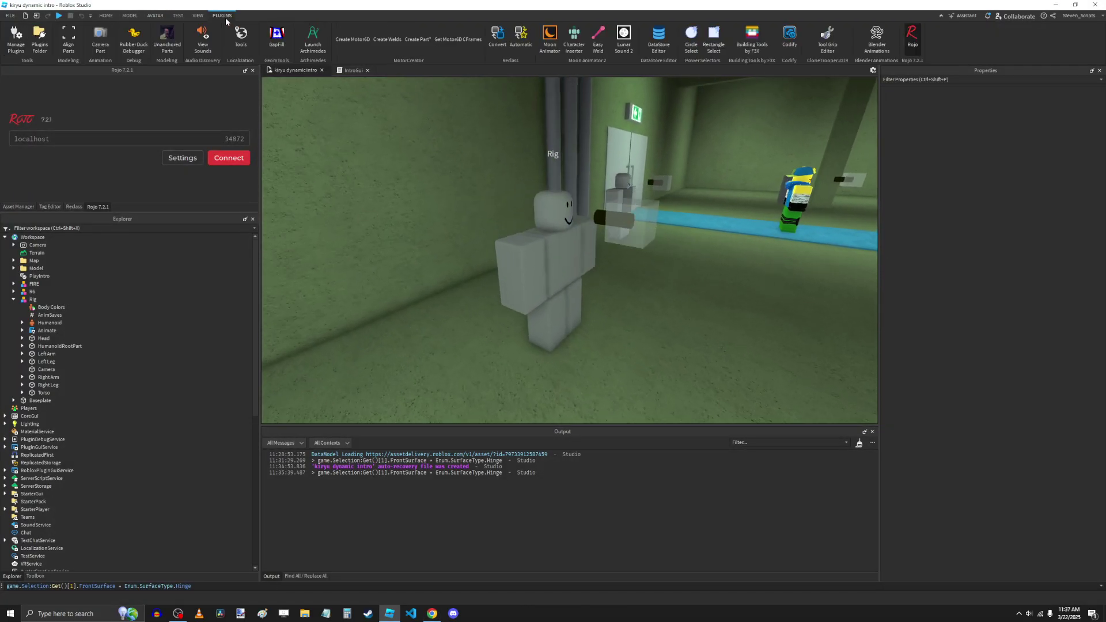
{"action": "scroll", "coordinate": [454, 160], "scroll_direction": "up", "scroll_amount": 2}
{"action": "right_click_drag", "start_coordinate": [449, 154], "coordinate": [447, 153]}
{"action": "scroll", "coordinate": [403, 135], "scroll_direction": "down", "scroll_amount": 2}
{"action": "key", "text": "w"}
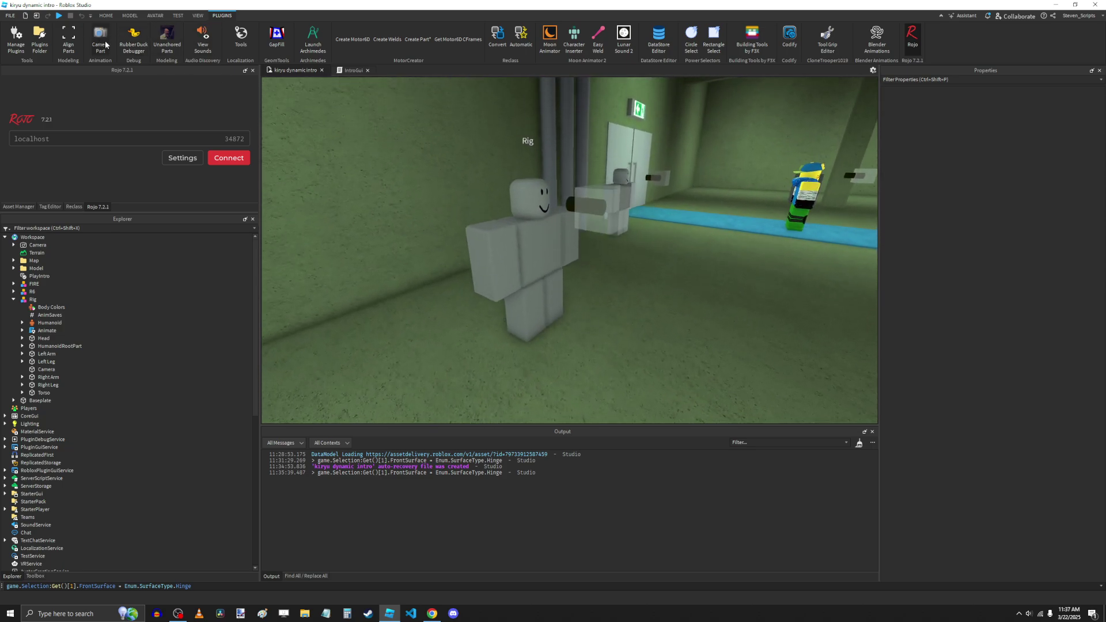
{"action": "key", "text": "w"}
{"action": "left_click", "coordinate": [101, 39]}
- Select the rig's Camera part inside the model and set it as the plugin's current camera part
{"action": "left_click", "coordinate": [638, 210]}
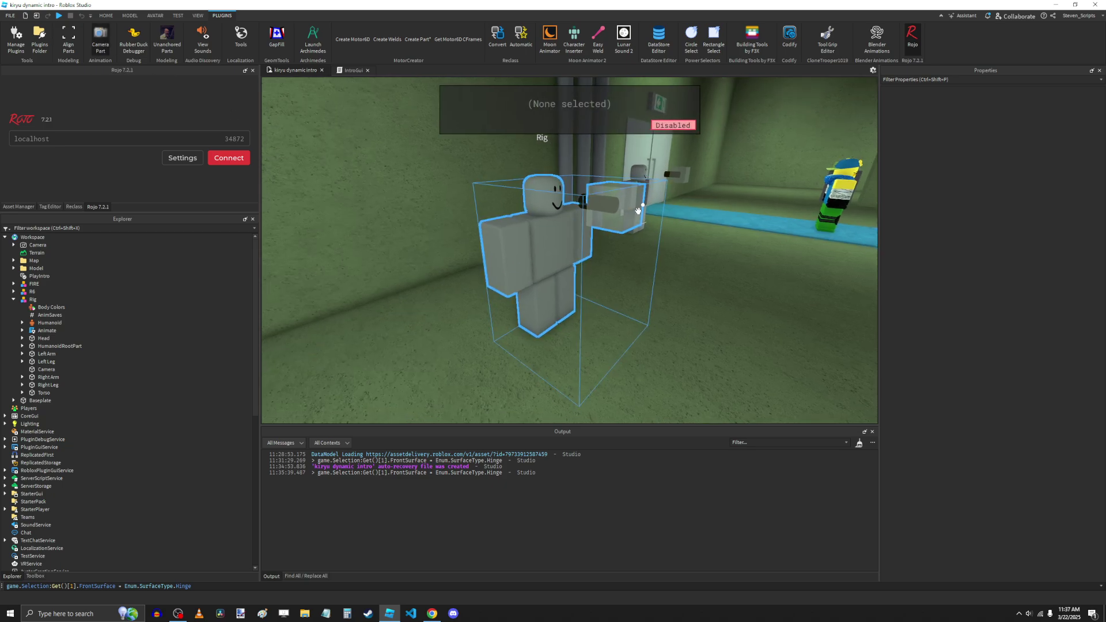
{"action": "key", "text": "d"}
{"action": "right_click_drag", "start_coordinate": [638, 211], "coordinate": [631, 218]}
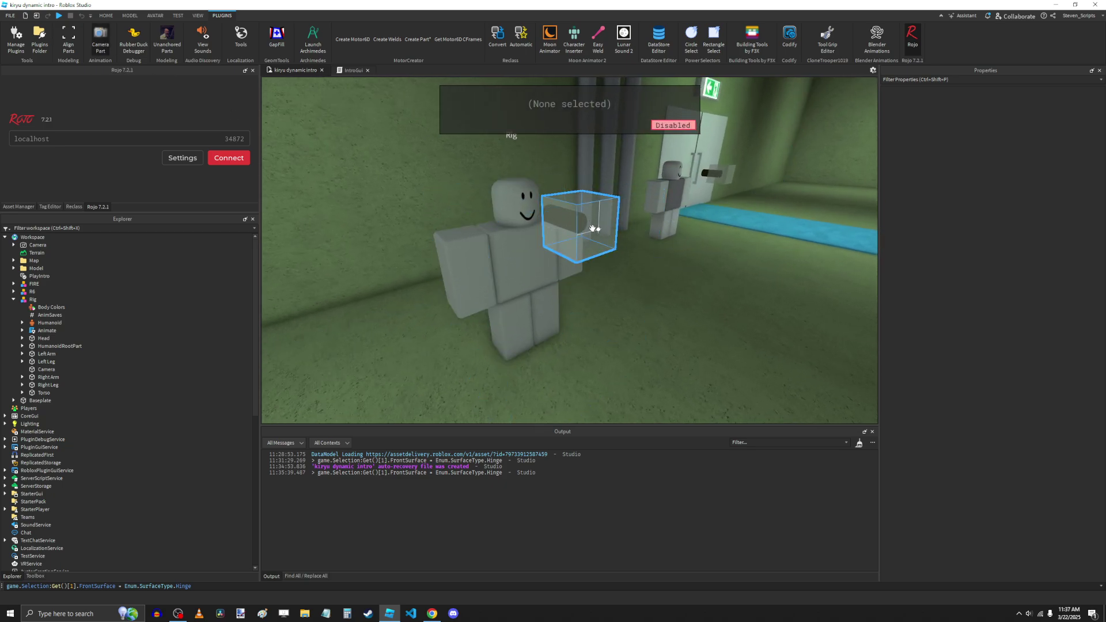
{"action": "left_click", "coordinate": [599, 229]}
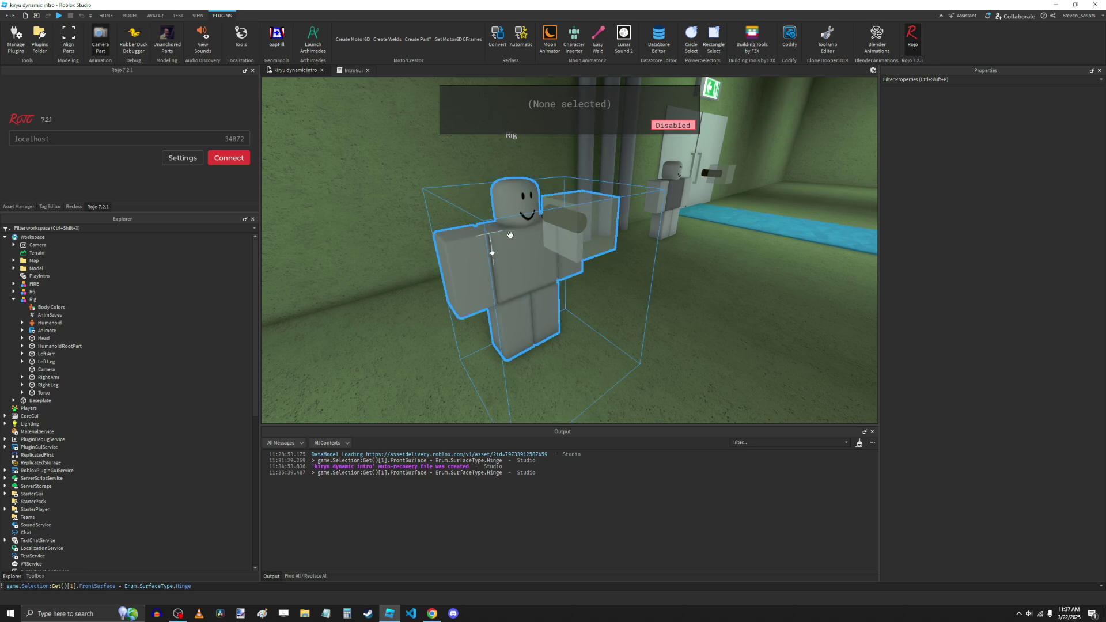
{"action": "left_click", "coordinate": [582, 225]}
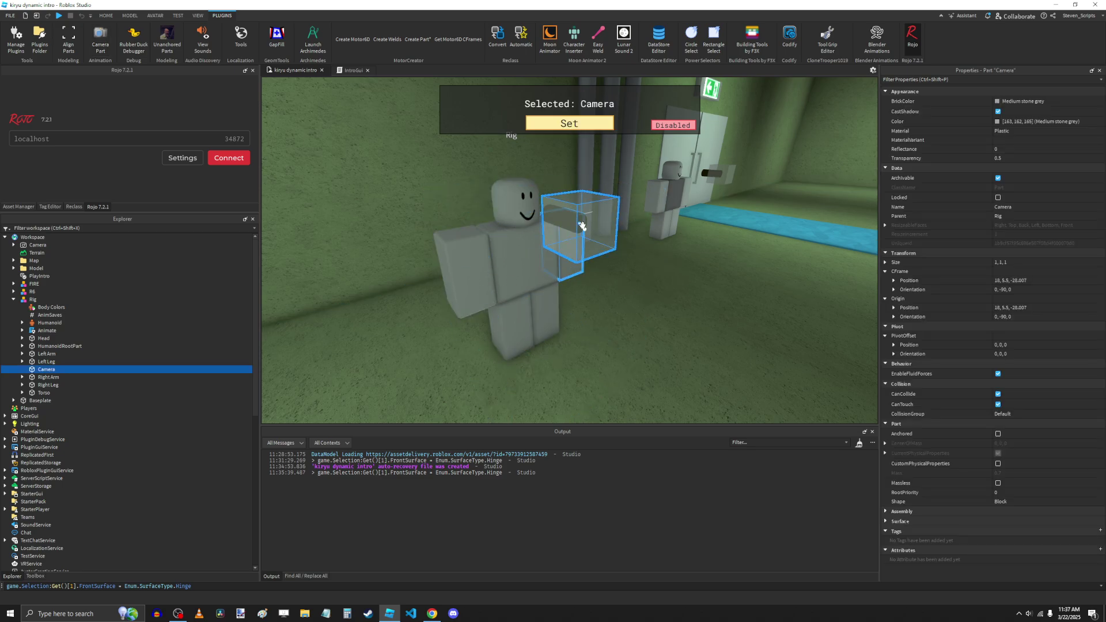
{"action": "left_click", "coordinate": [569, 123]}
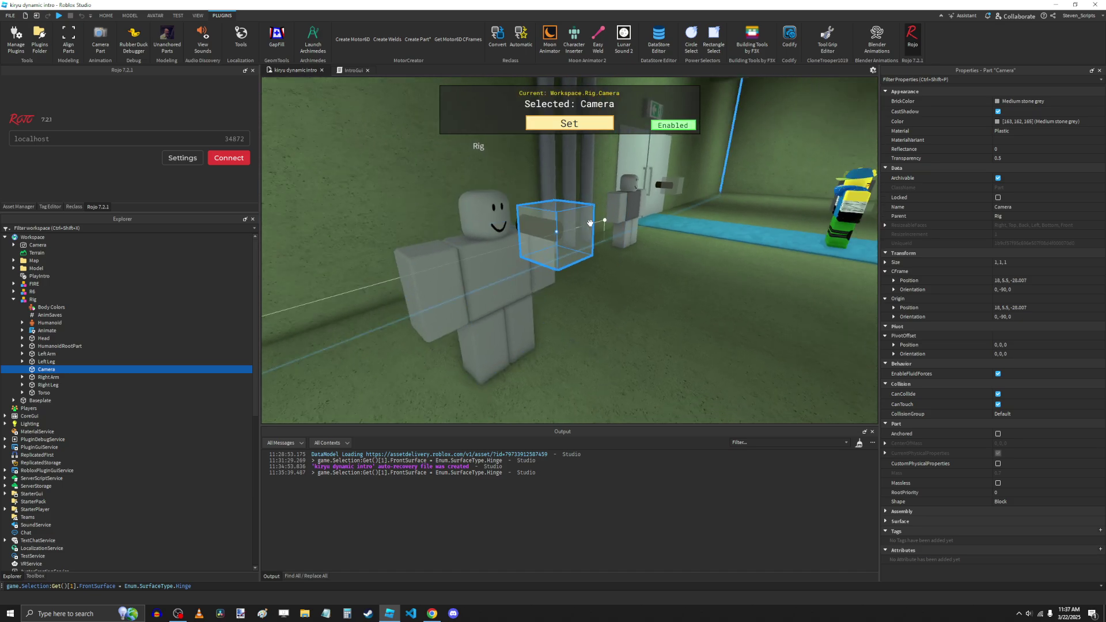
{"action": "right_click_drag", "start_coordinate": [590, 223], "coordinate": [563, 253]}
{"action": "left_click", "coordinate": [566, 253]}
{"action": "key", "text": "s"}
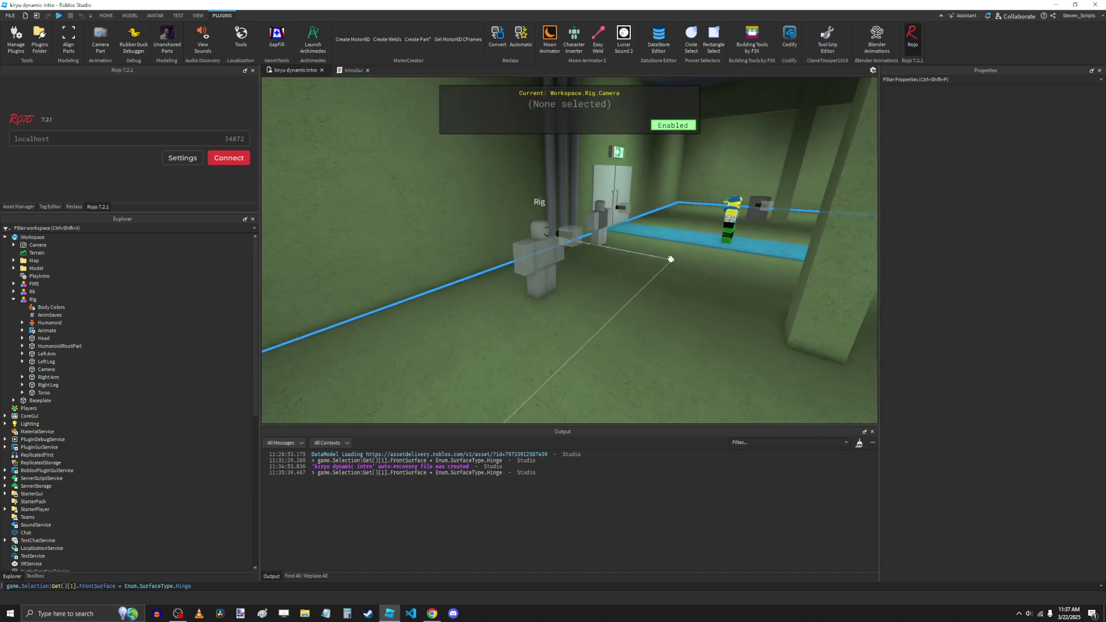
{"action": "key", "text": "w"}
{"action": "key", "text": "c"}
{"action": "key", "text": "c"}
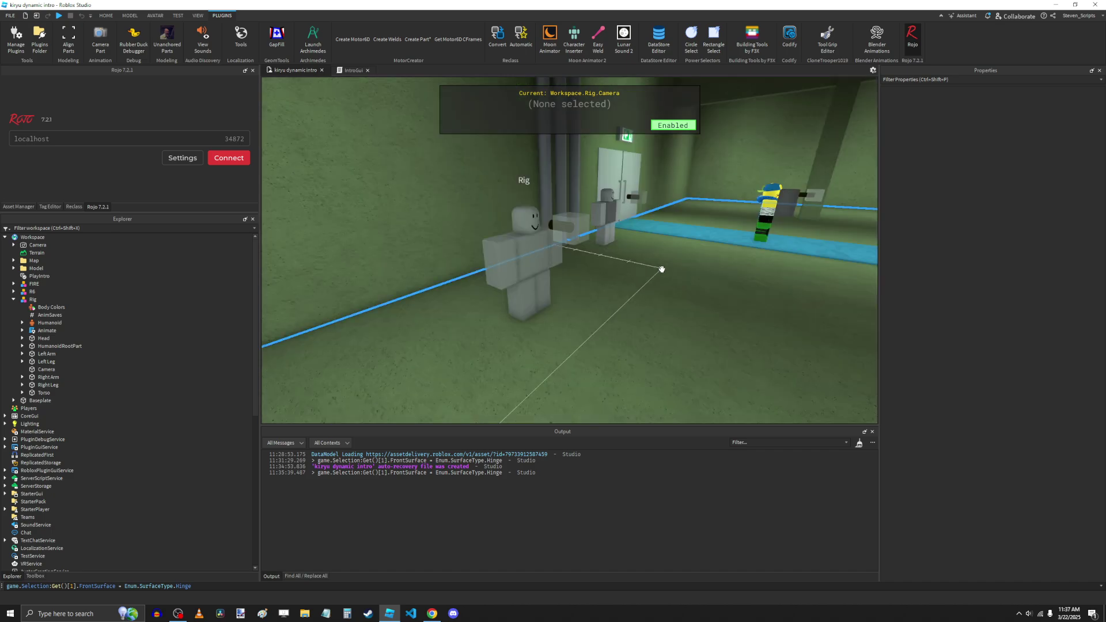
{"action": "key", "text": "c"}
{"action": "key", "text": "c"}
{"action": "right_click_drag", "start_coordinate": [667, 271], "coordinate": [667, 271]}
{"action": "key", "text": "d"}
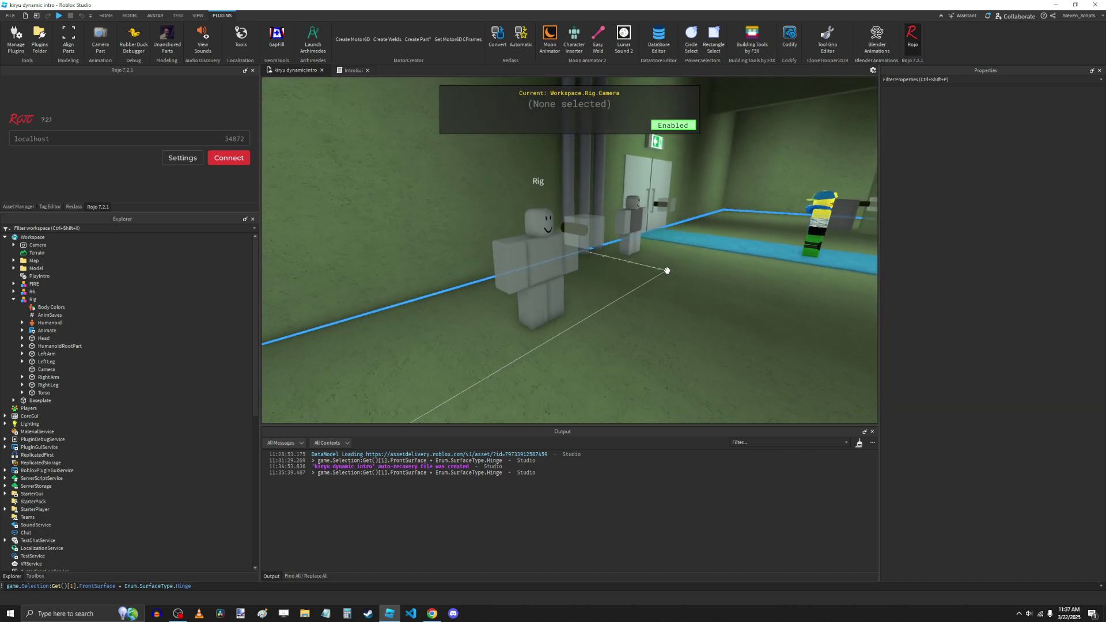
- Select the whole rig and hide the Camera Part plugin's overlay
{"action": "left_click", "coordinate": [544, 276]}
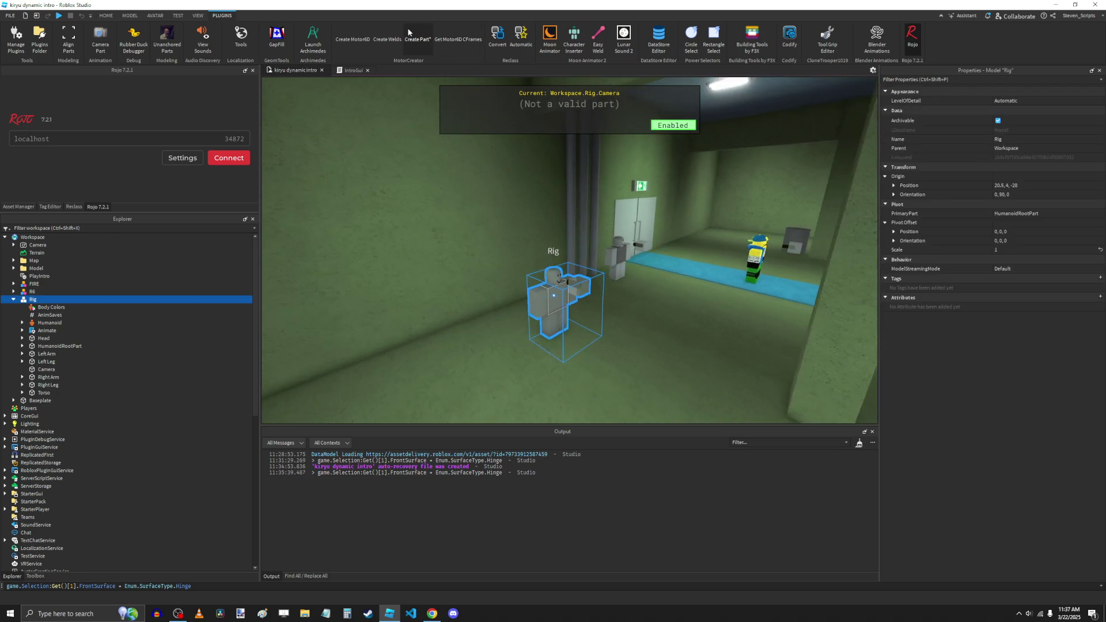
{"action": "key", "text": "w"}
{"action": "key", "text": "q"}
{"action": "key", "text": "e"}
{"action": "key", "text": "q"}
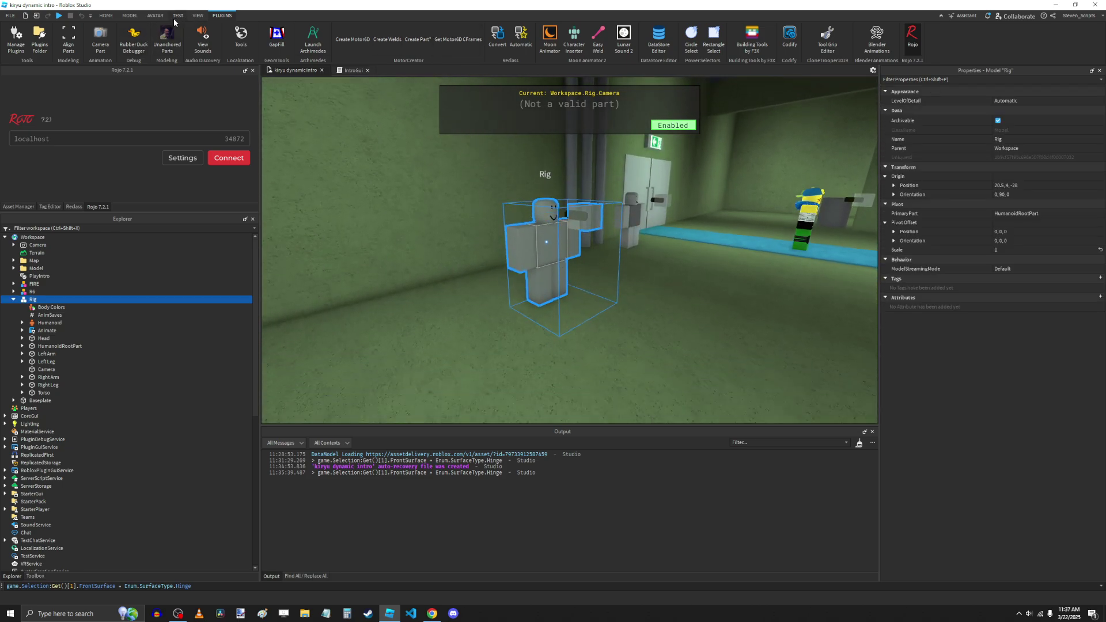
{"action": "left_click", "coordinate": [107, 39]}
- Reopen the selected rig's animation in the Animation Editor with its Camera track
{"action": "key", "text": "w"}
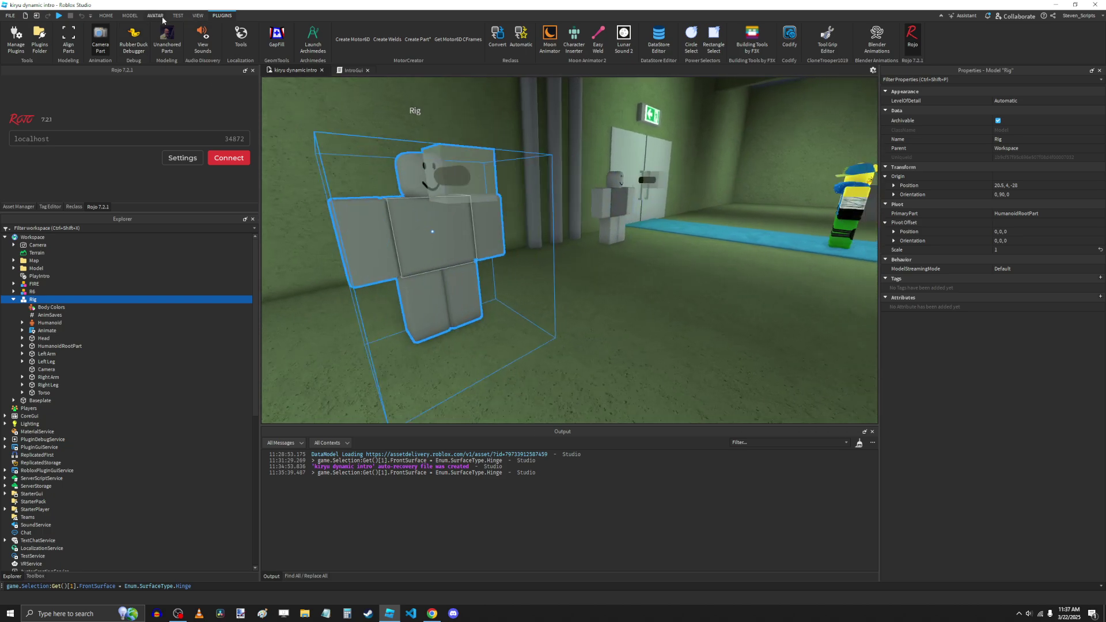
{"action": "key", "text": "s"}
{"action": "left_click", "coordinate": [175, 16]}
{"action": "scroll", "coordinate": [159, 19], "scroll_direction": "up", "scroll_amount": 1}
{"action": "left_click", "coordinate": [379, 38]}
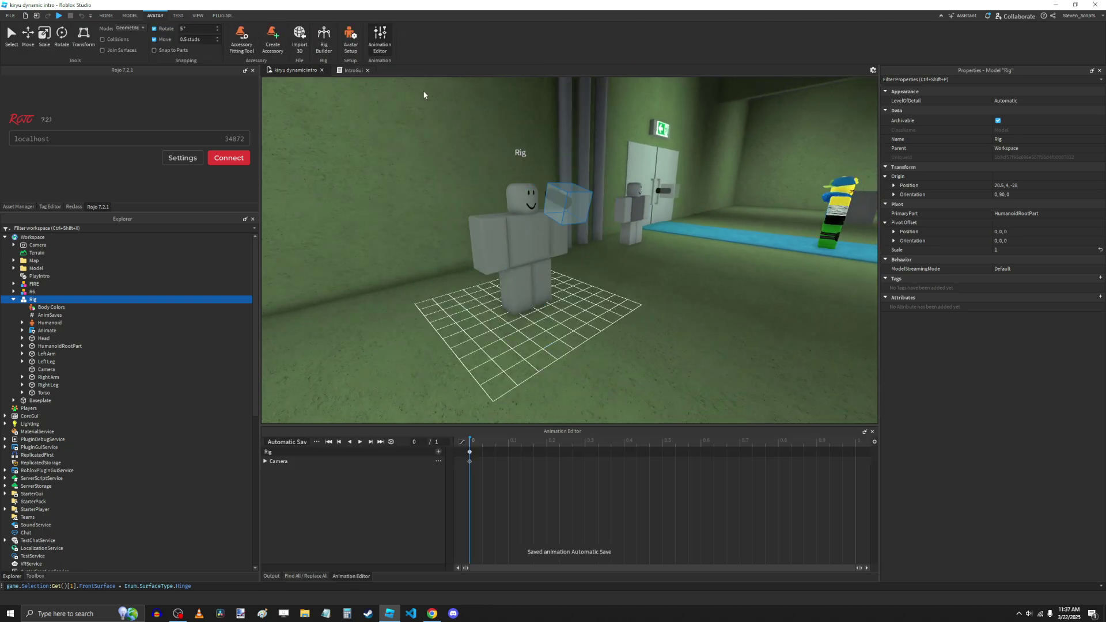
- Add a Camera keyframe at 0.5 on the timeline by moving the camera part out beside the rig and rotating it about its vertical axis
{"action": "right_click_drag", "start_coordinate": [588, 237], "coordinate": [549, 320]}
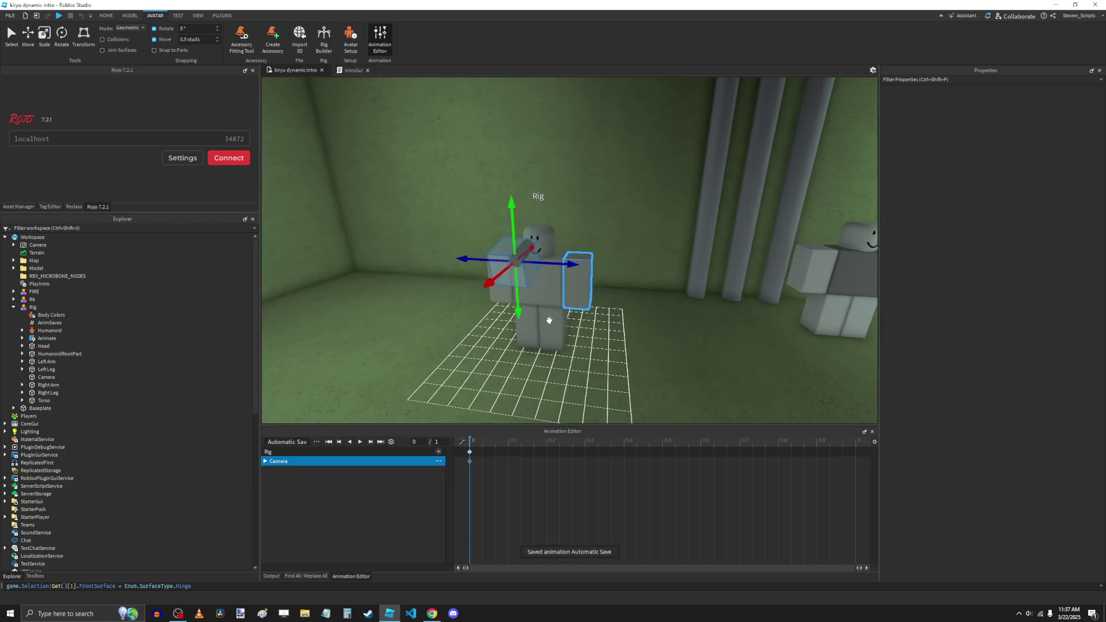
{"action": "left_click_drag", "start_coordinate": [454, 462], "coordinate": [470, 464]}
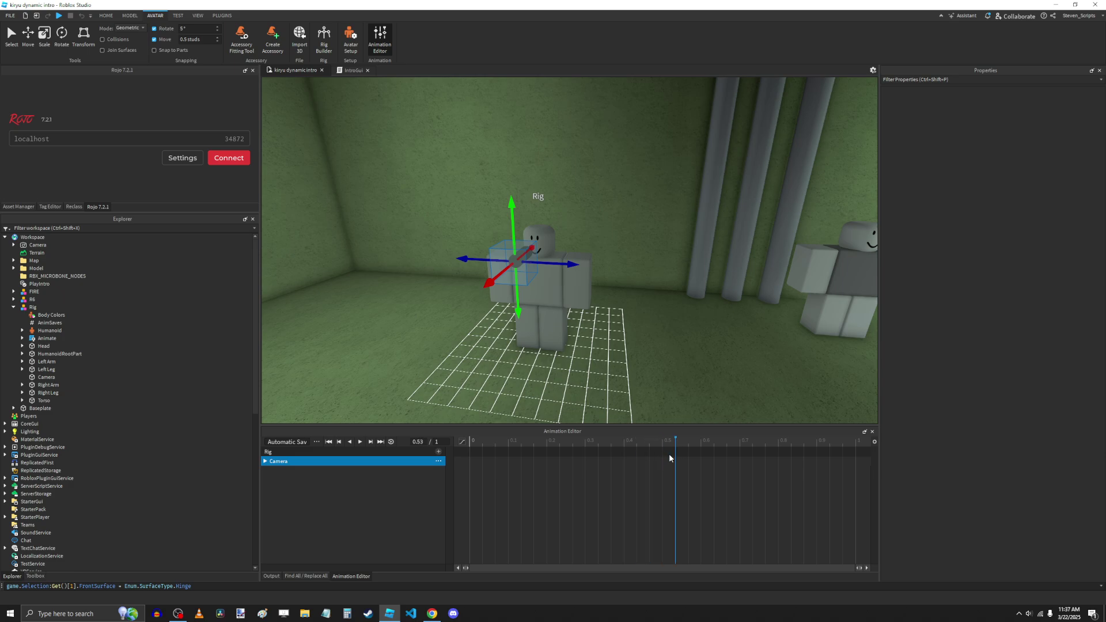
{"action": "left_click_drag", "start_coordinate": [543, 269], "coordinate": [685, 278]}
{"action": "key", "text": "ctrl+4"}
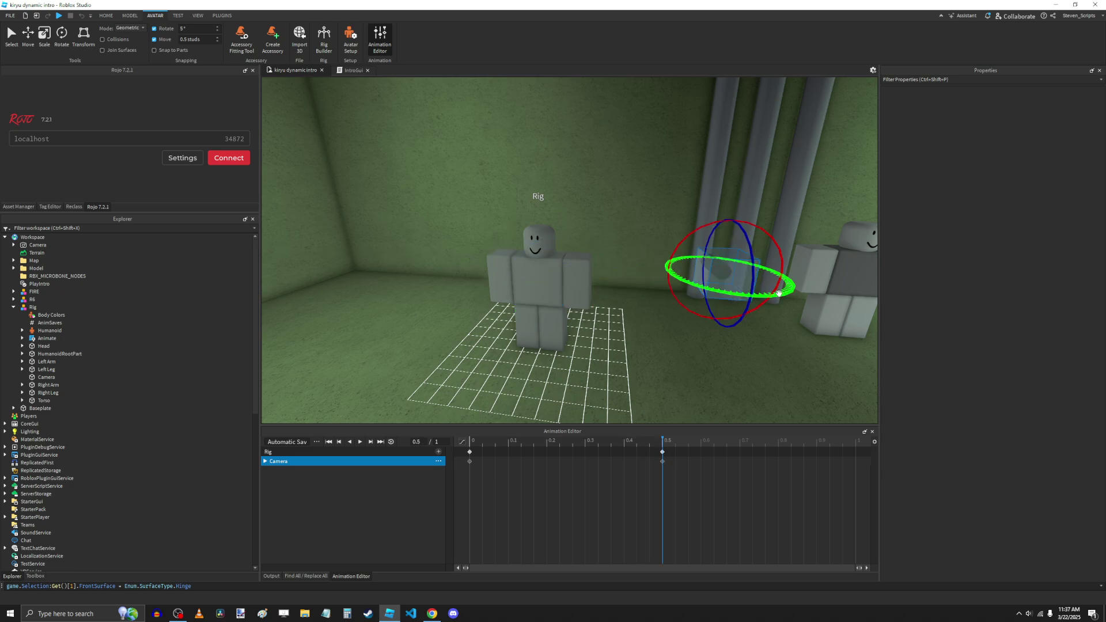
{"action": "left_click_drag", "start_coordinate": [794, 284], "coordinate": [804, 281]}
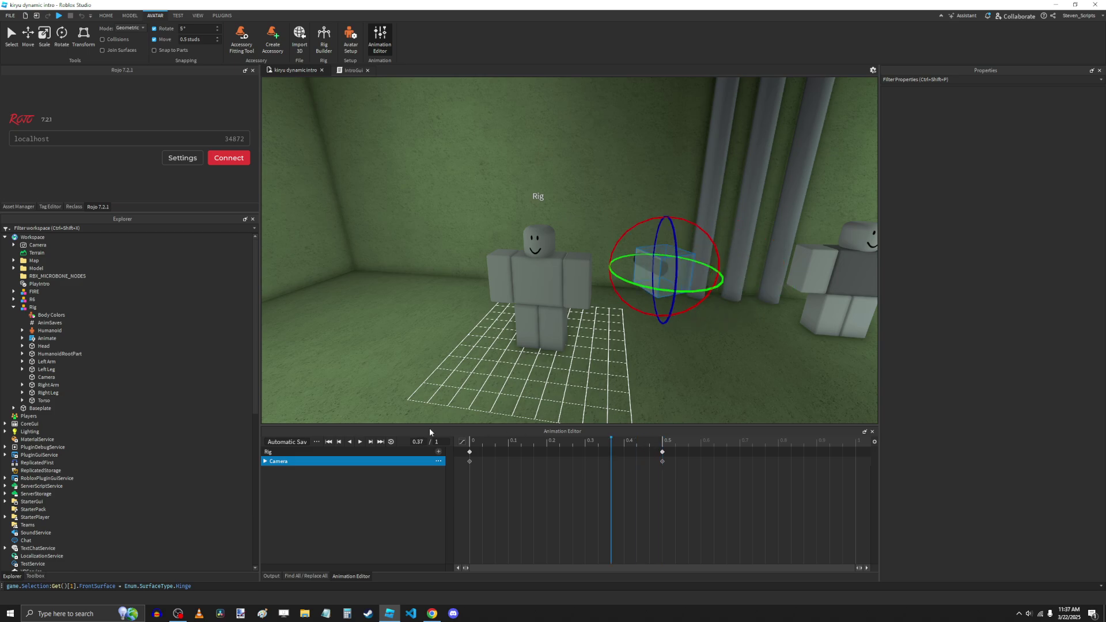
- Return the playhead to 0 and play back the camera animation with the viewport locked to the camera part
{"action": "left_click", "coordinate": [473, 440]}
{"action": "left_click", "coordinate": [635, 378]}
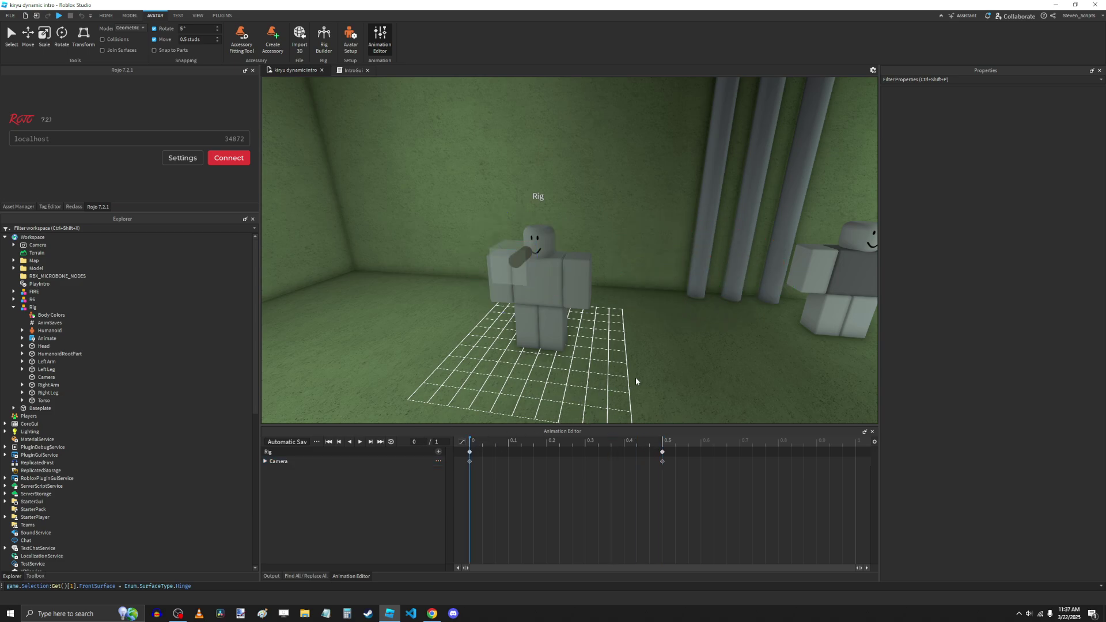
{"action": "right_click_drag", "start_coordinate": [634, 378], "coordinate": [690, 376]}
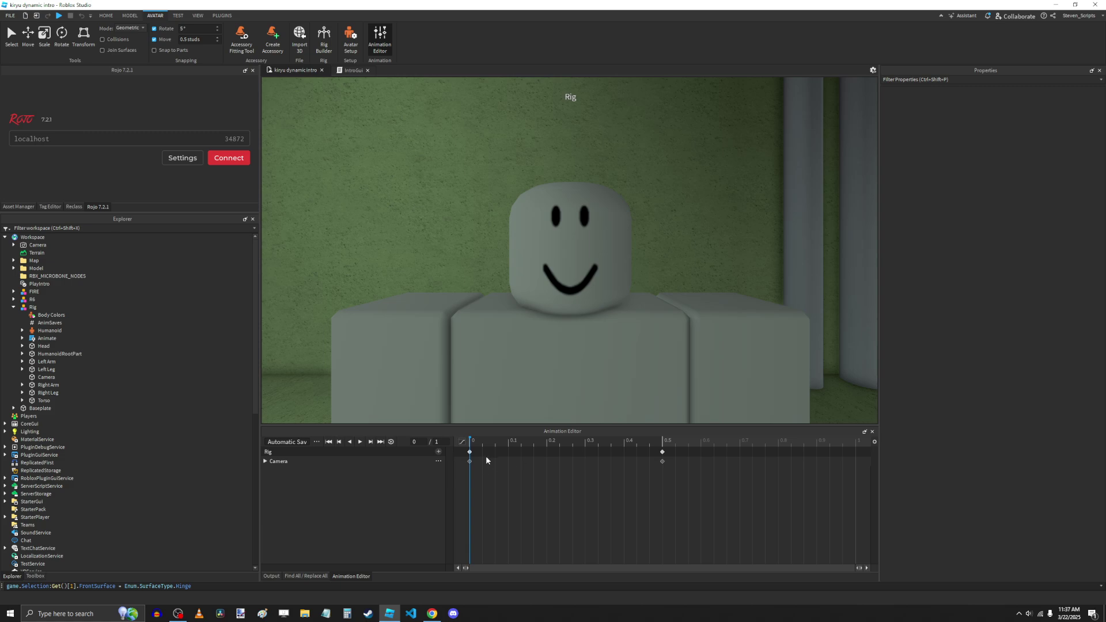
{"action": "key", "text": "space"}
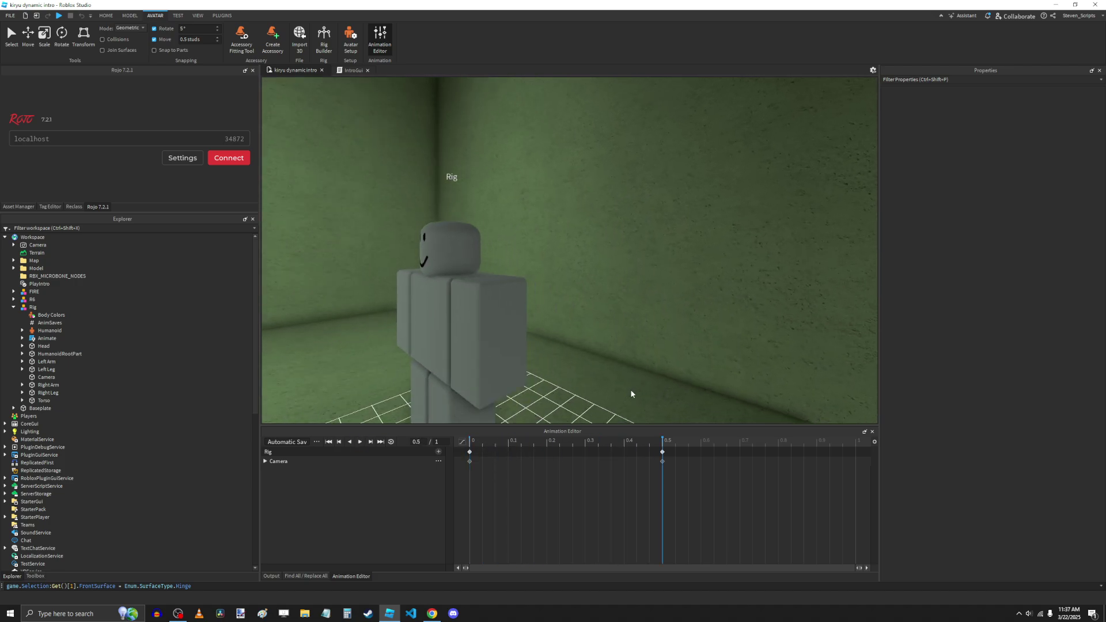
- Close the Animation Editor and show the Output log
{"action": "right_click_drag", "start_coordinate": [639, 406], "coordinate": [639, 418]}
{"action": "left_click", "coordinate": [872, 431]}
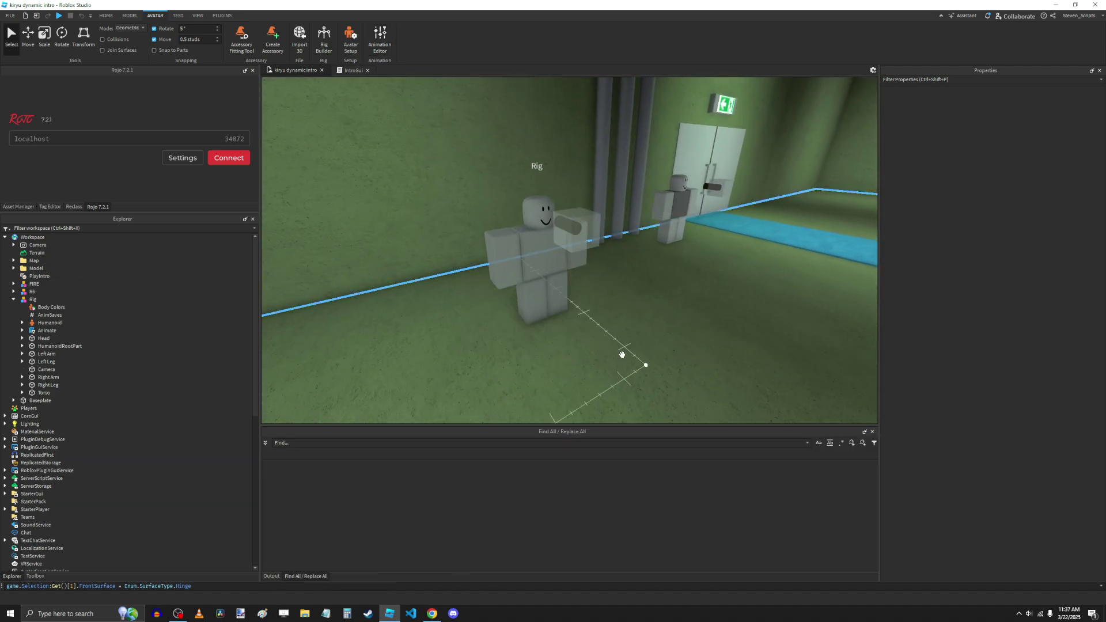
{"action": "right_click_drag", "start_coordinate": [622, 353], "coordinate": [599, 351]}
{"action": "key", "text": "d"}
{"action": "left_click", "coordinate": [272, 576]}
{"action": "right_click_drag", "start_coordinate": [539, 333], "coordinate": [521, 329]}
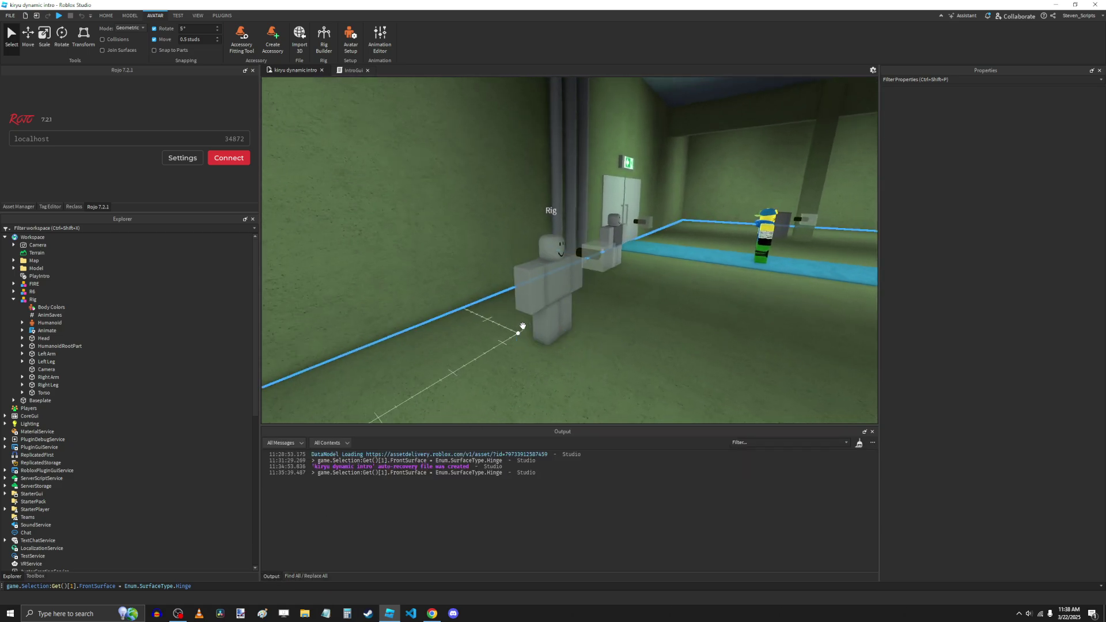
{"action": "key", "text": "d"}
{"action": "key", "text": "a"}
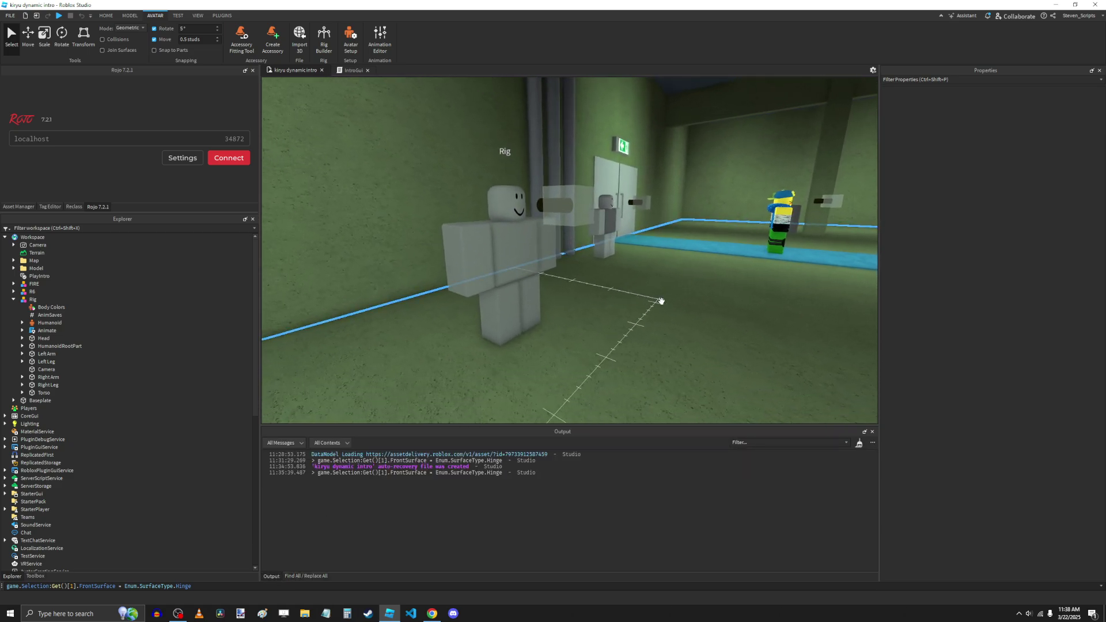